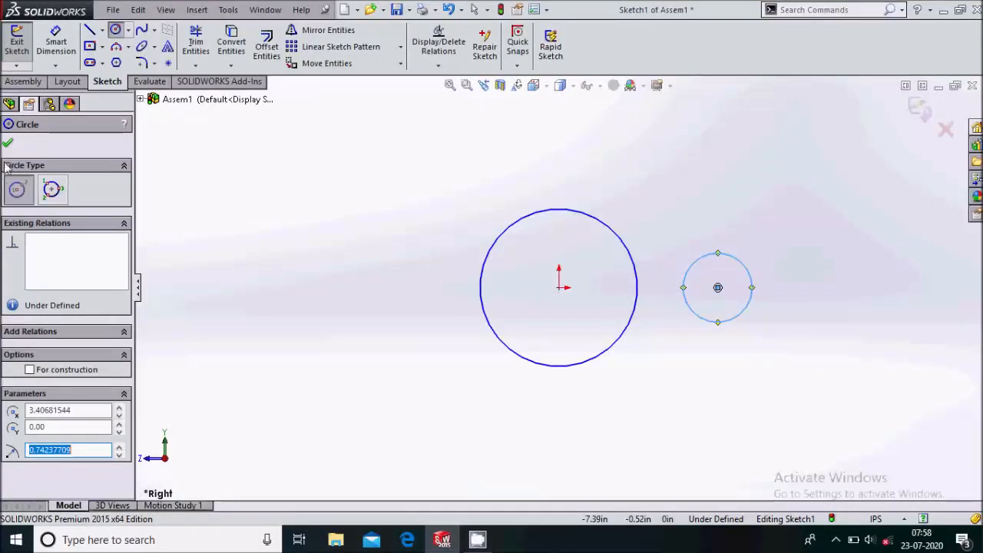
- Dimension the large circle centred on the origin with a diameter of 6 in
key(d)
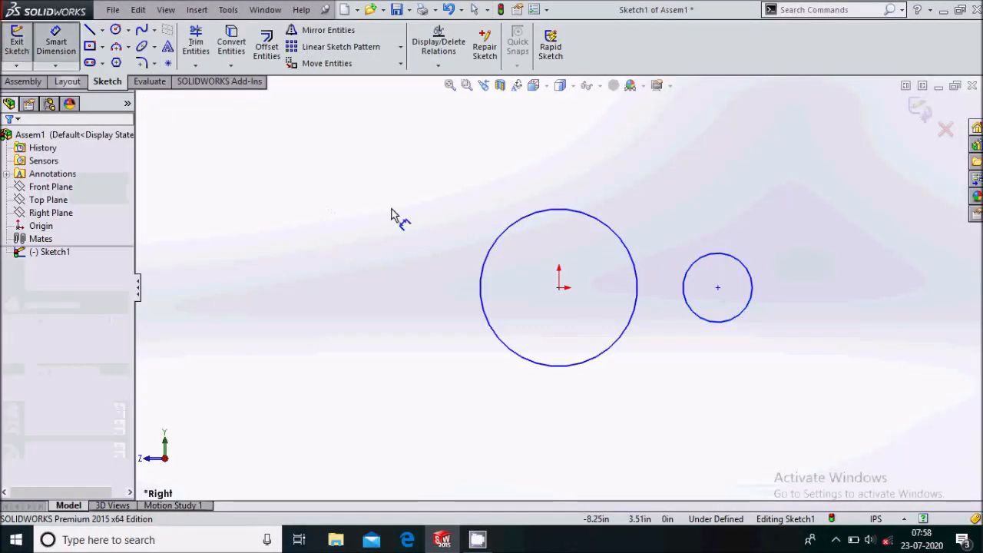
click(481, 284)
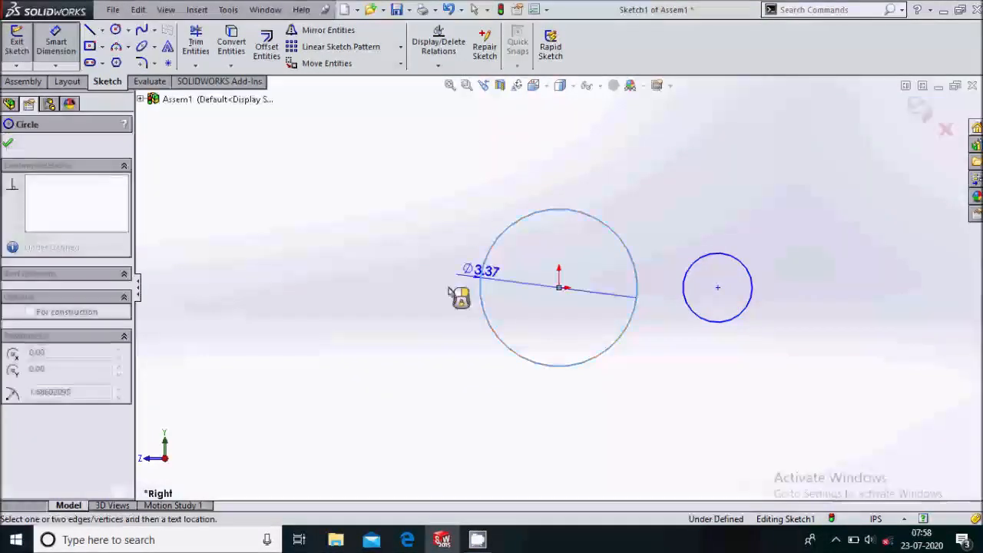
click(432, 292)
text(6)
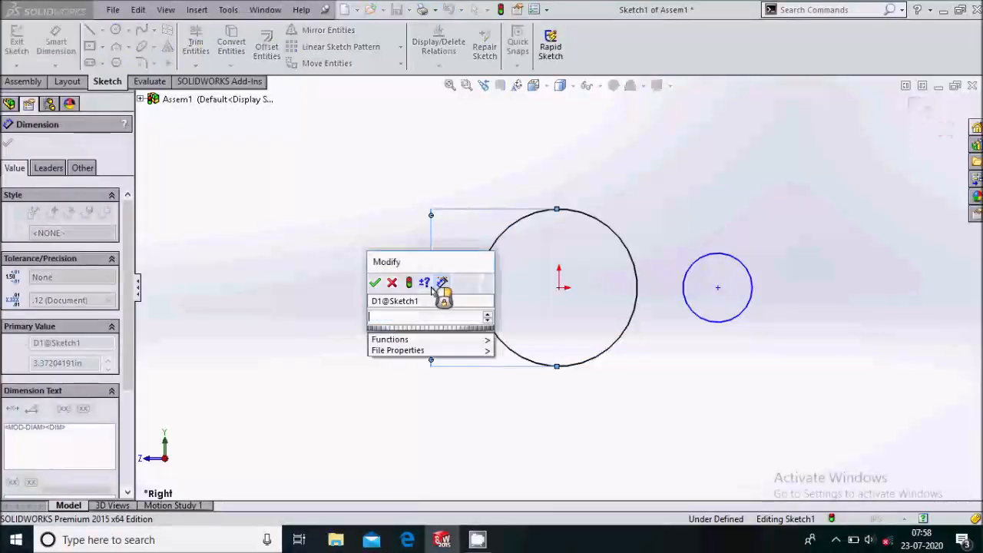
key(Return)
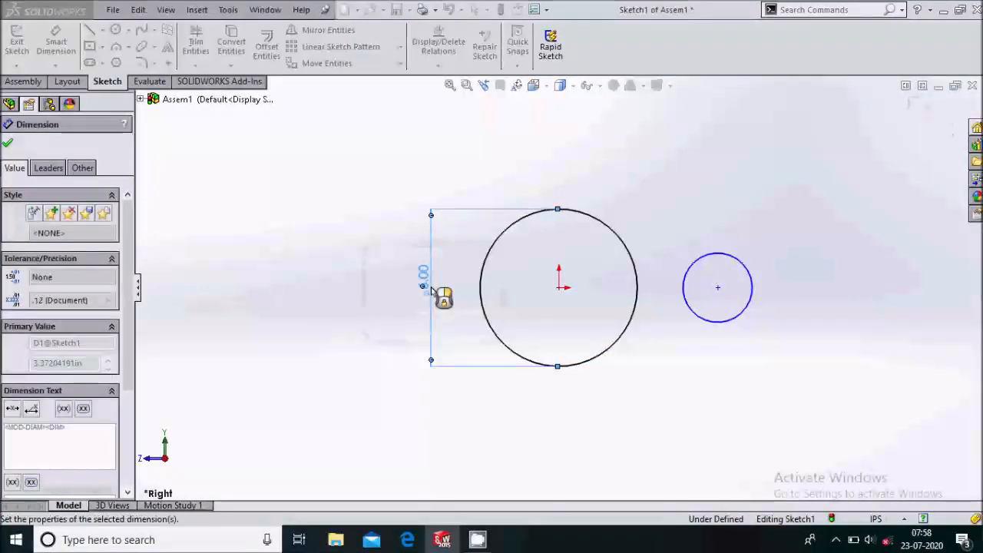
- Dimension the small circle beside it with a diameter of 3 in
click(750, 304)
click(794, 313)
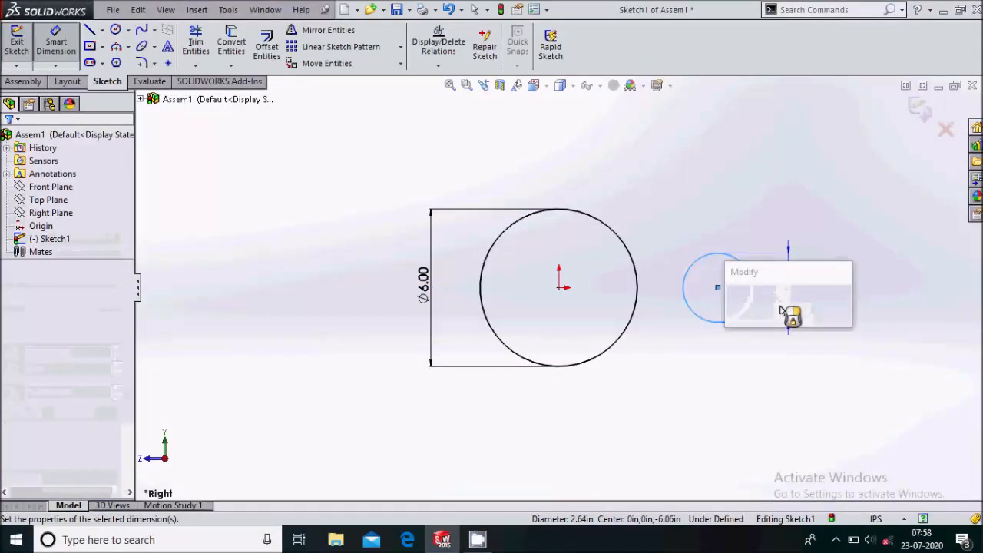
text(3)
key(Return)
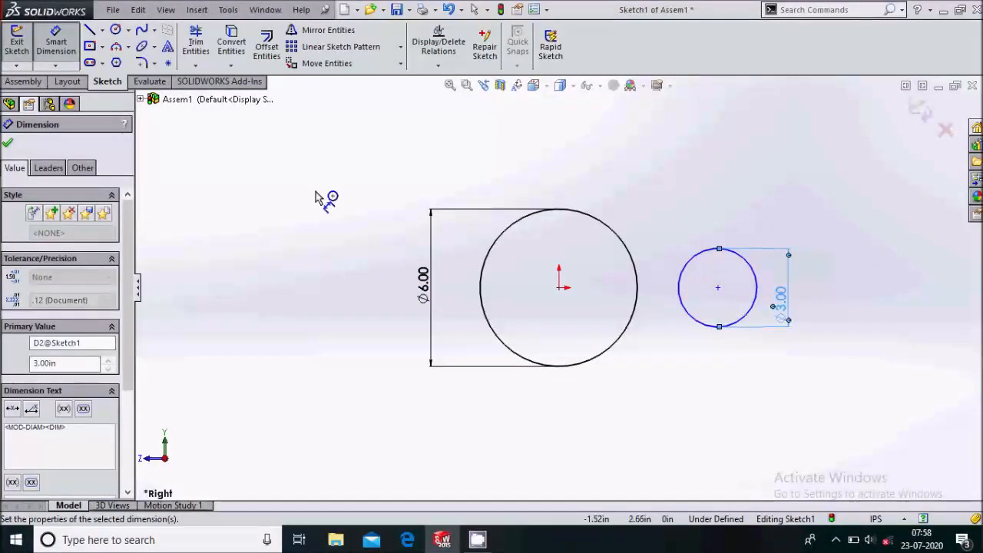
click(9, 144)
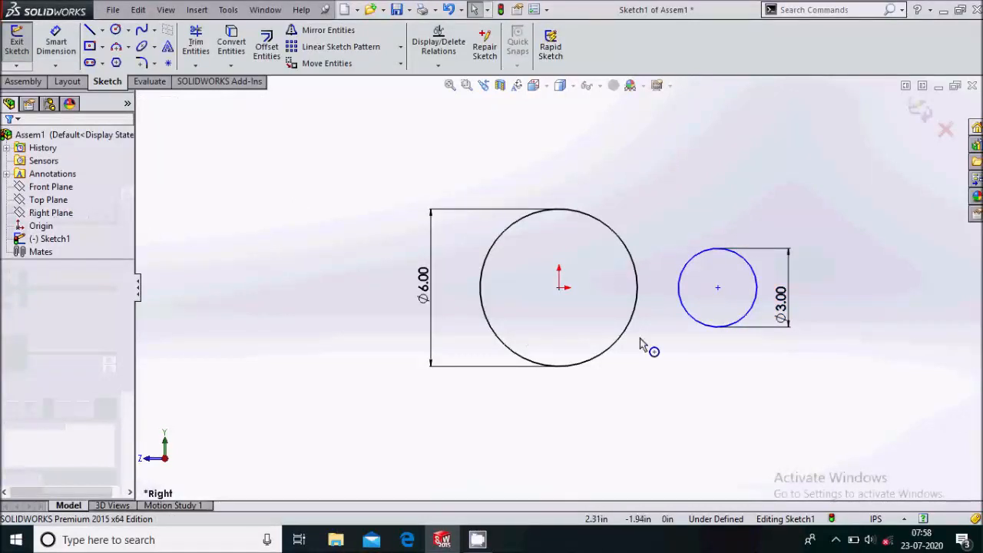
- Add a Tangent relation between the 6 in circle and the 3 in circle
scroll(695, 310, down, 2)
drag(581, 302, 577, 301)
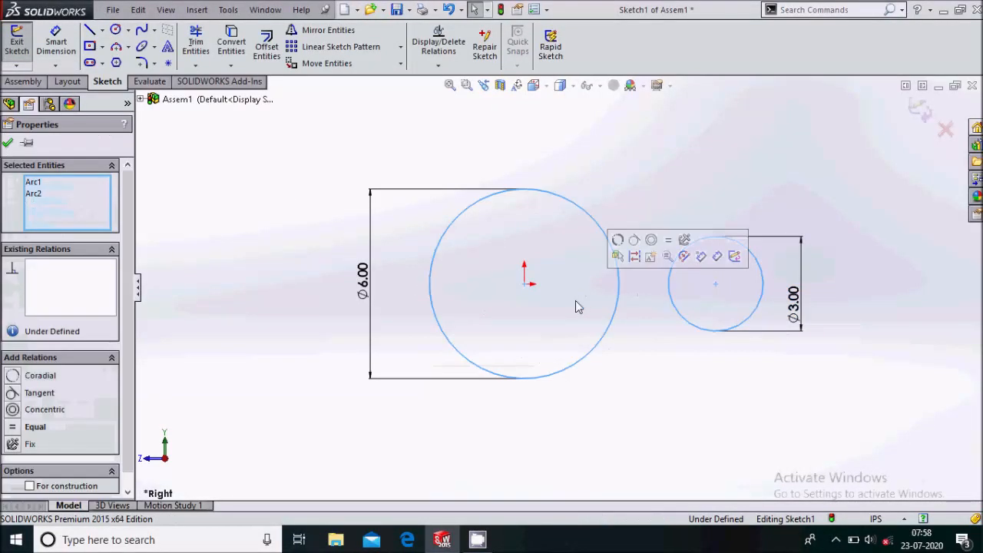
click(14, 393)
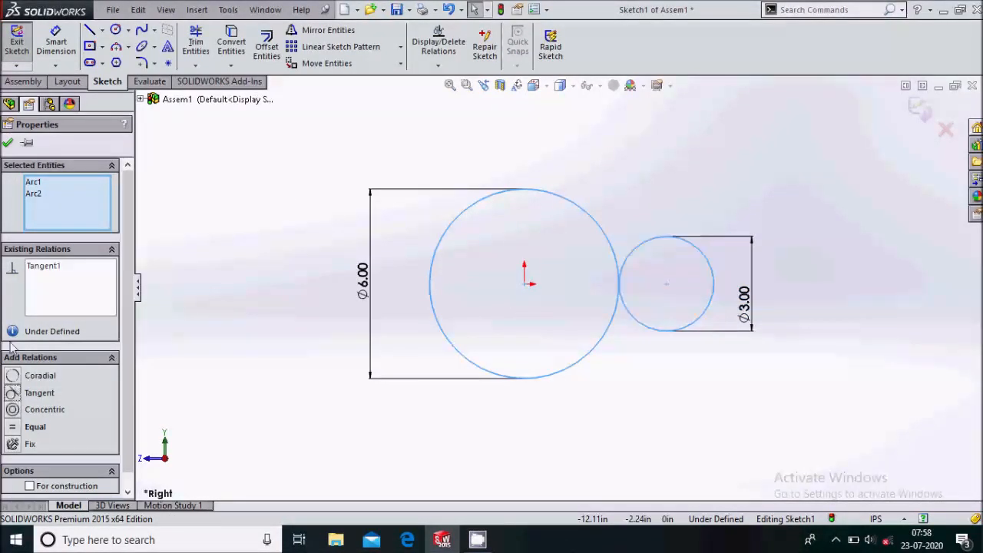
click(7, 144)
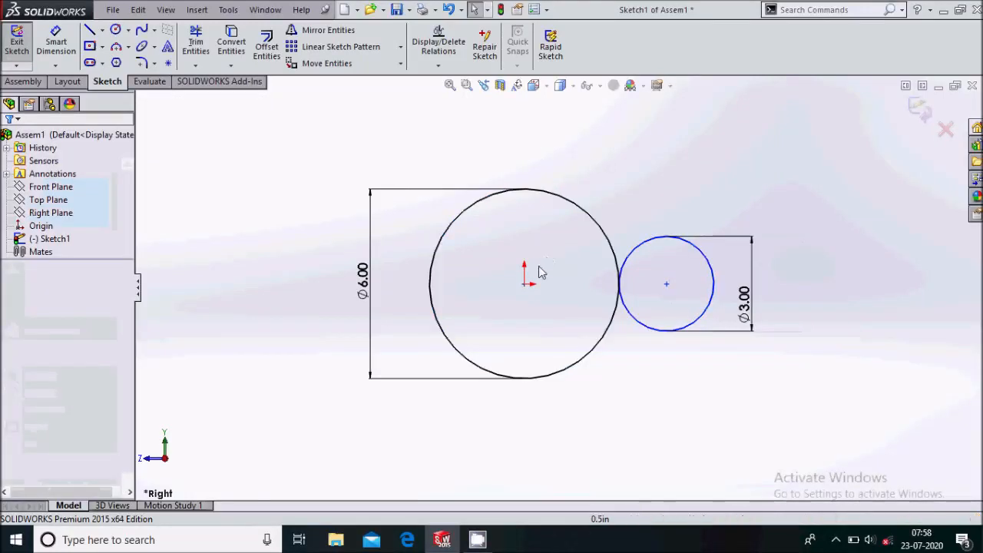
- Add a Horizontal relation between the small circle's centre and the large circle's centre at the origin
click(523, 284)
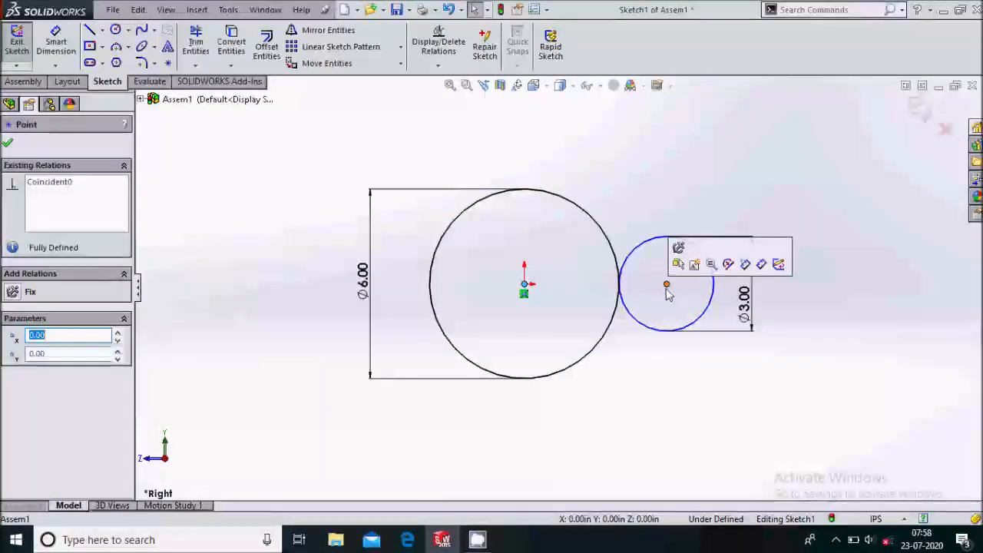
click(666, 286)
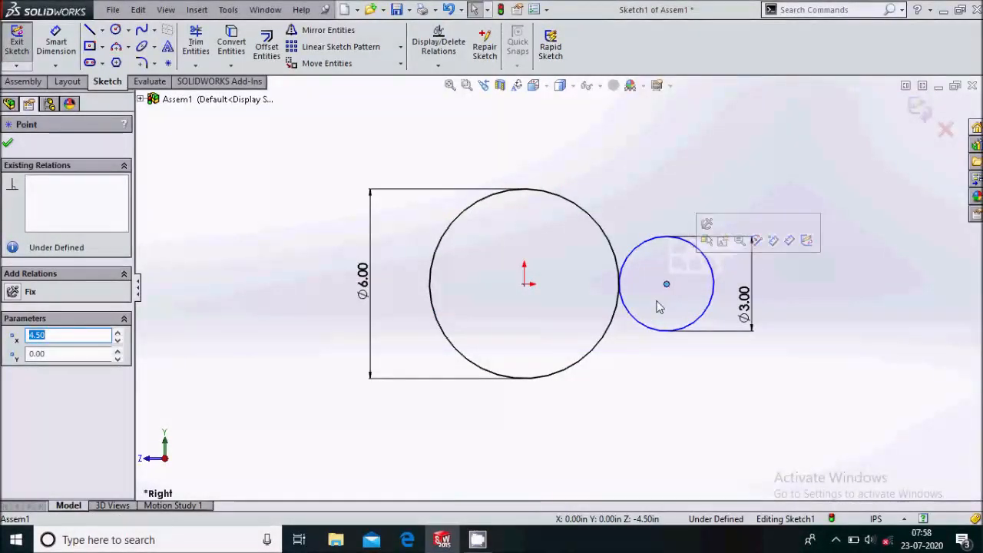
ctrl+click(524, 286)
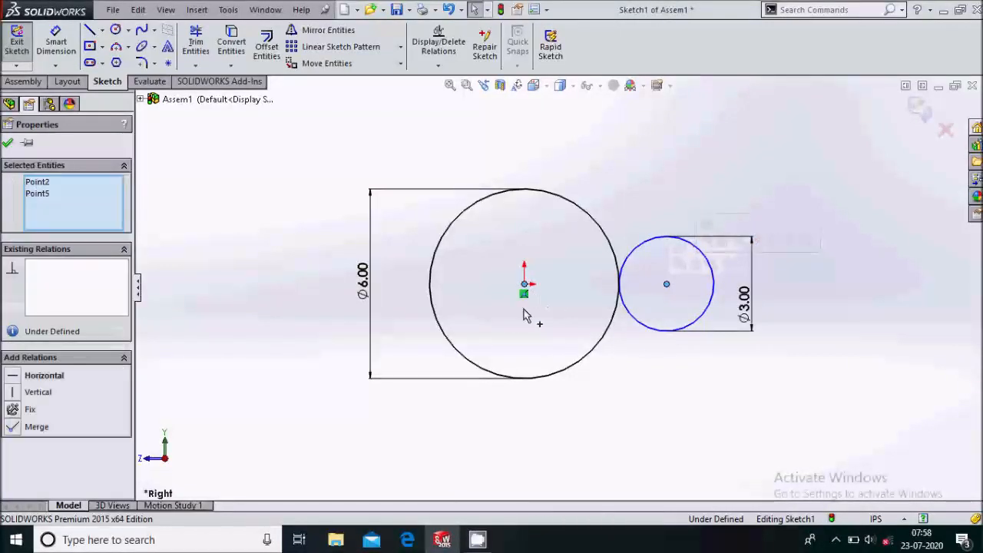
click(15, 376)
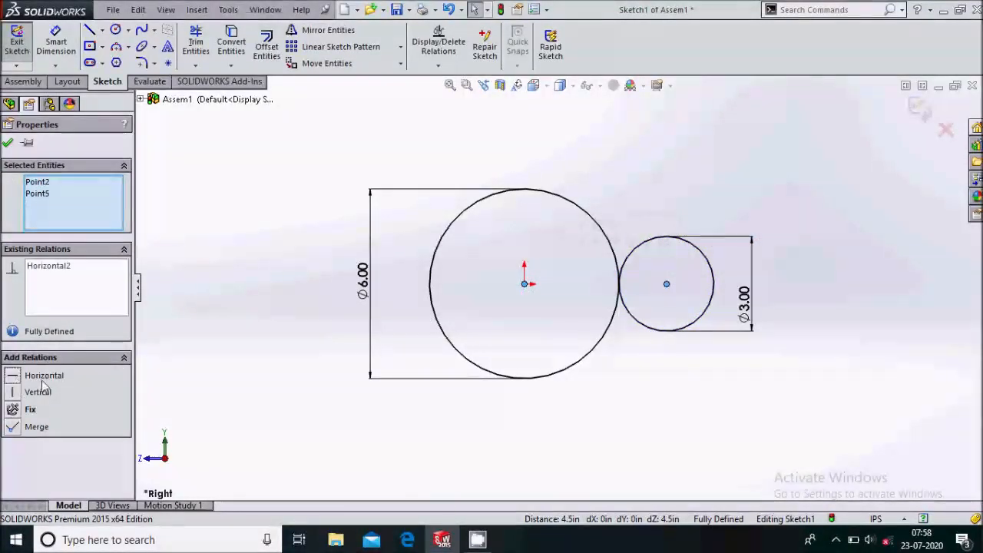
click(10, 142)
- Sketch a vertical line about 4.77 in long upward from the small circle's centre and make it construction geometry
scroll(471, 231, up, 2)
scroll(750, 254, down, 2)
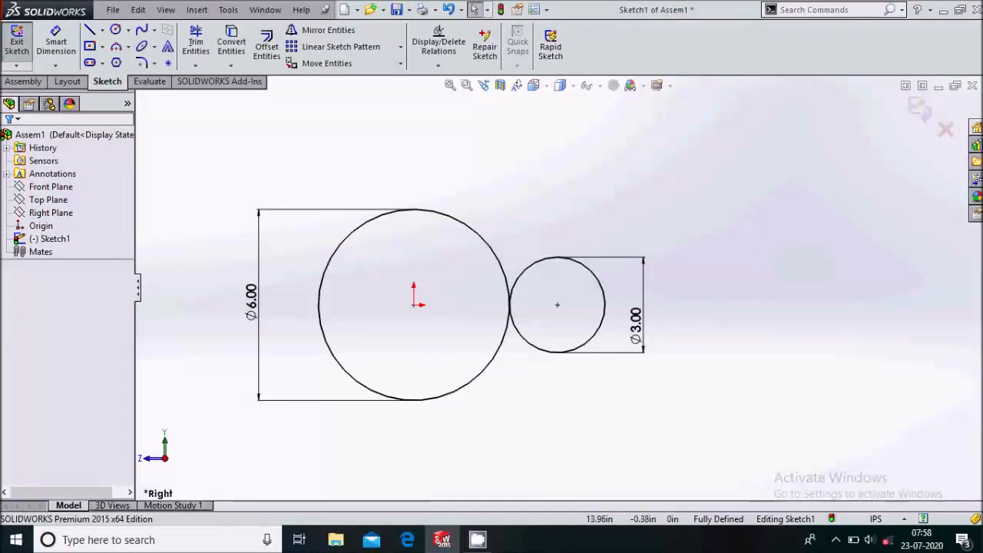
click(557, 304)
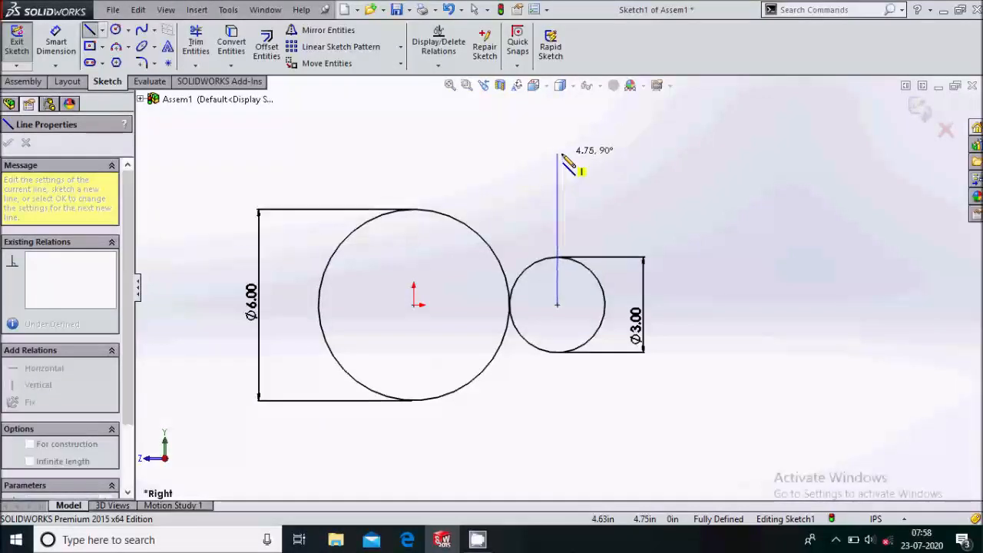
click(559, 154)
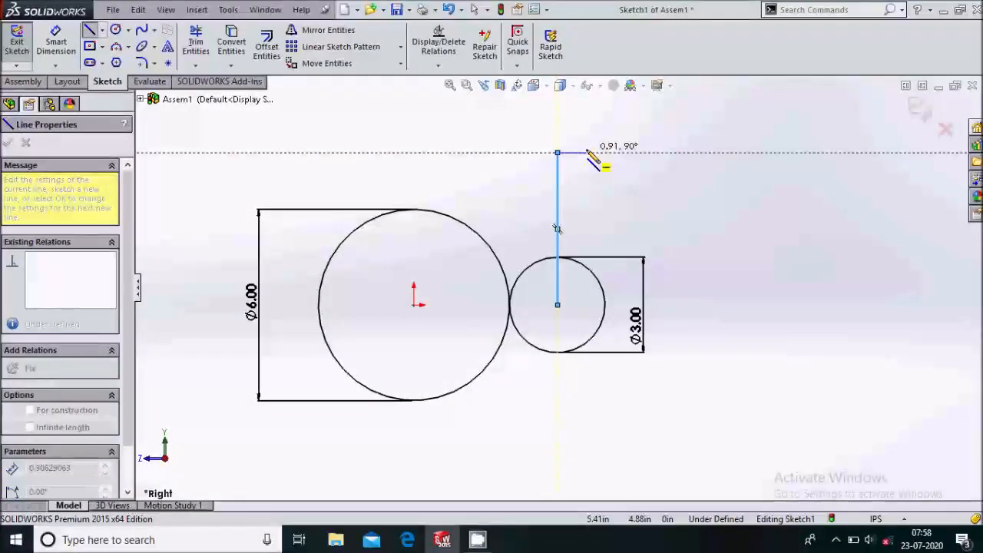
key(Escape)
key(Escape)
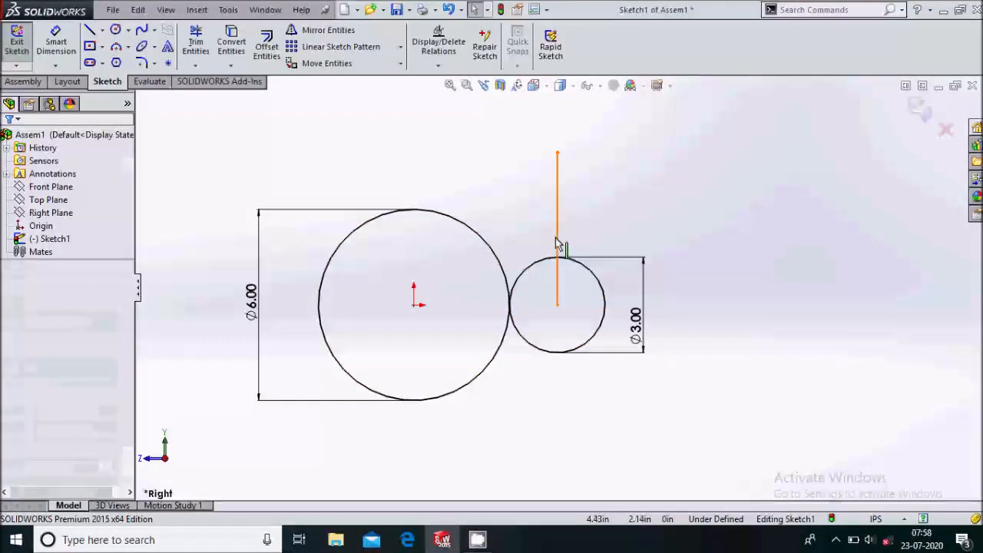
click(558, 223)
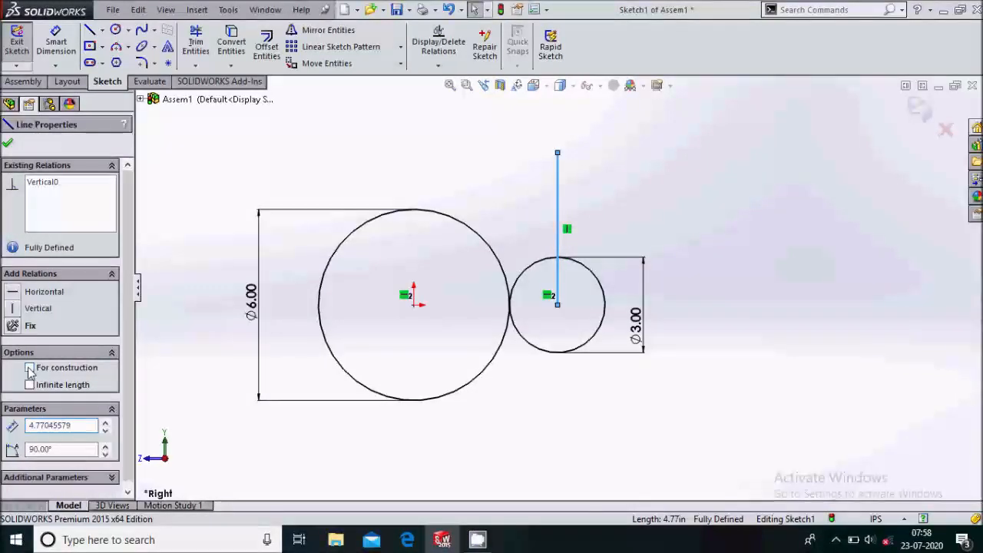
click(7, 145)
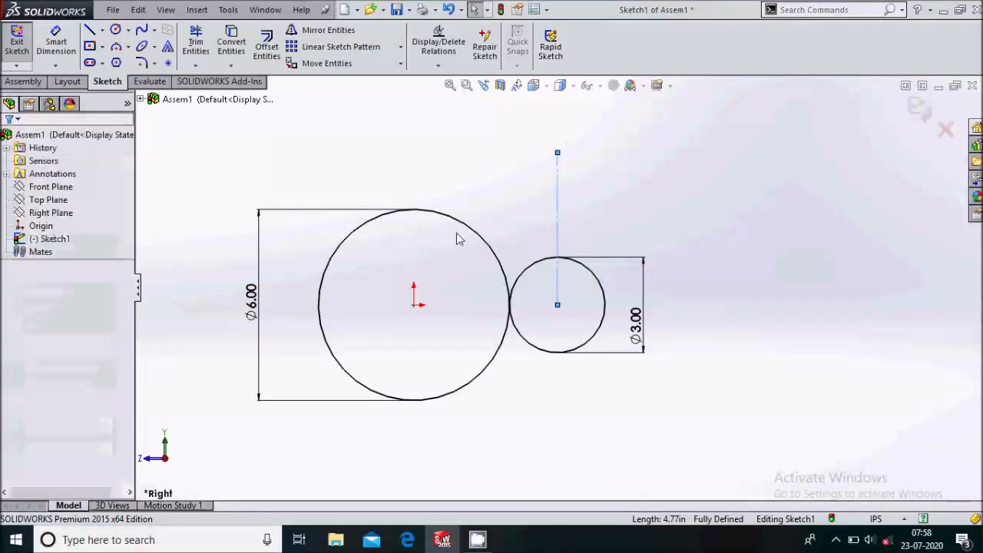
- Mirror the 6 in circle about the vertical construction line through the small circle's centre, keeping the original
click(501, 267)
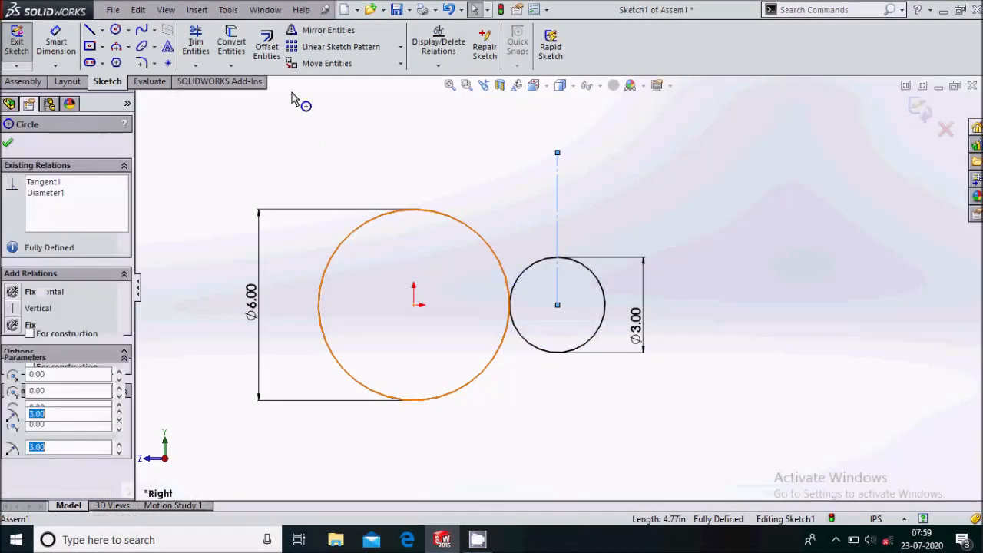
click(327, 31)
click(109, 330)
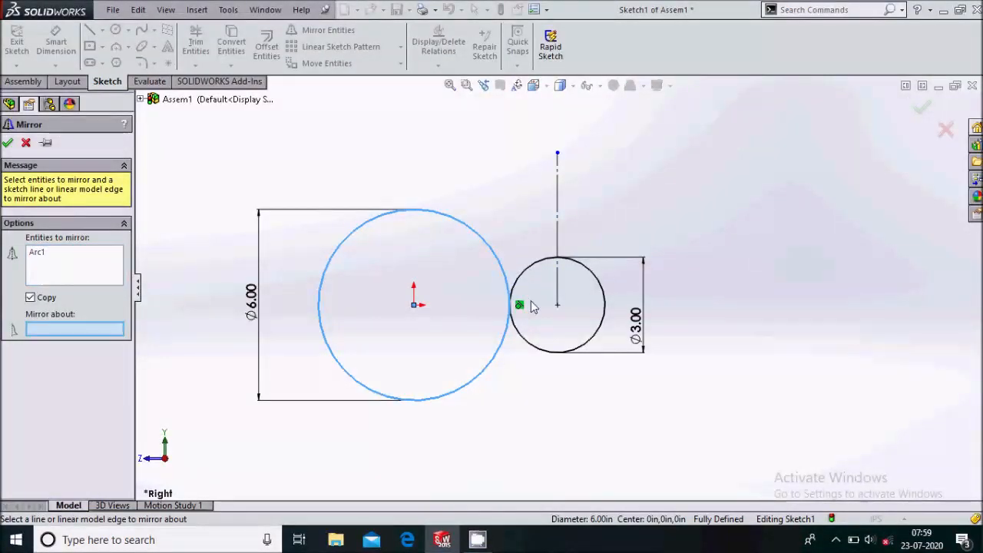
click(558, 288)
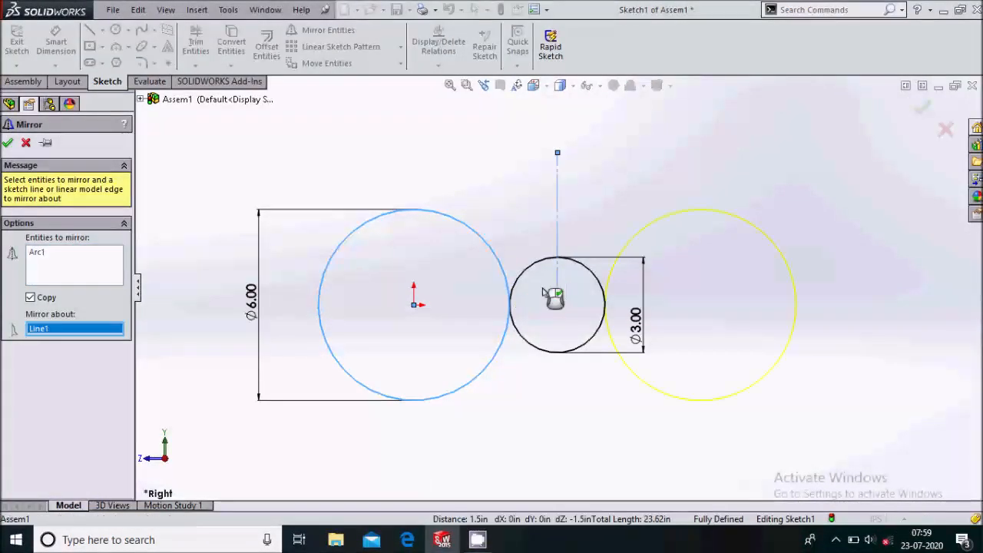
click(8, 143)
- Sketch a vertical line about 5.52 in long upward from the mirrored large circle's centre and make it construction geometry
scroll(568, 289, up, 2)
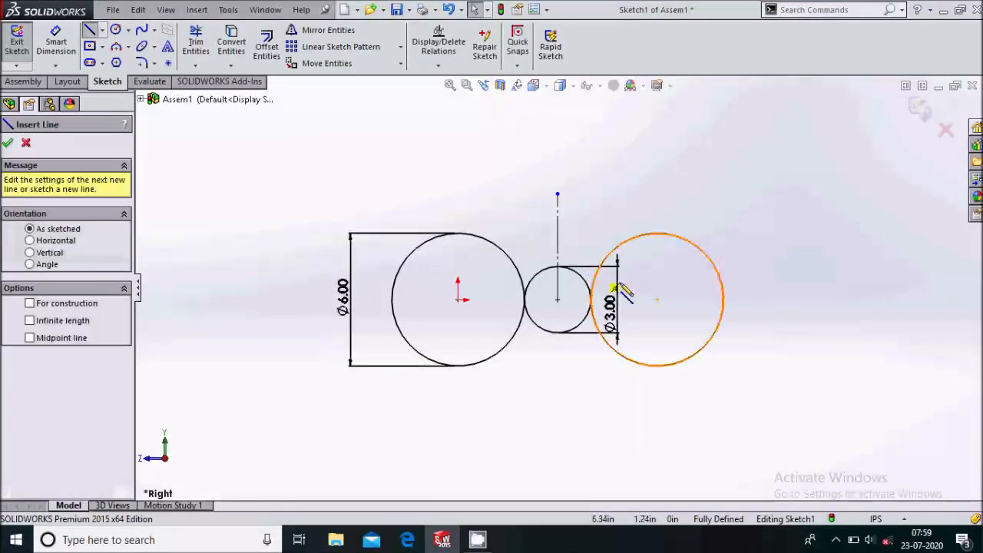
click(657, 300)
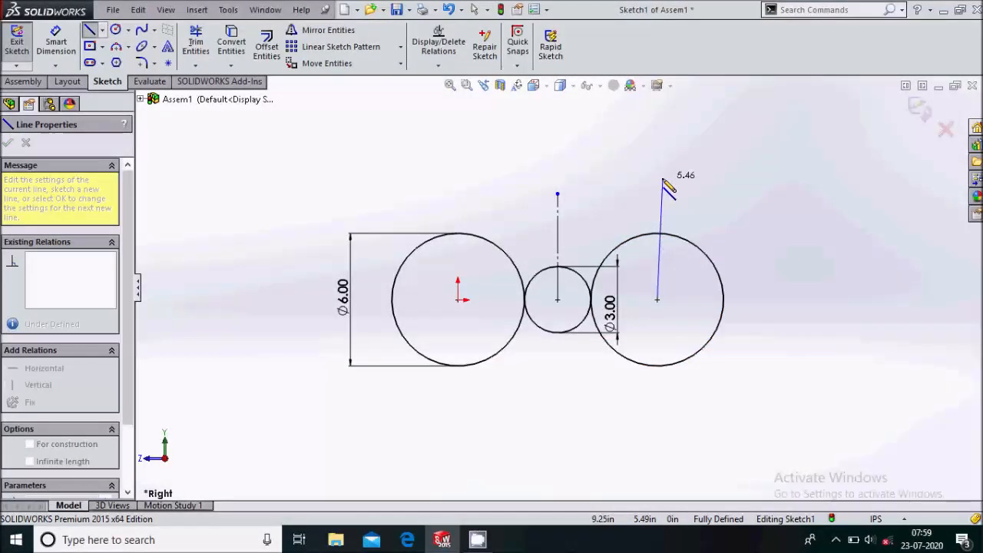
click(659, 177)
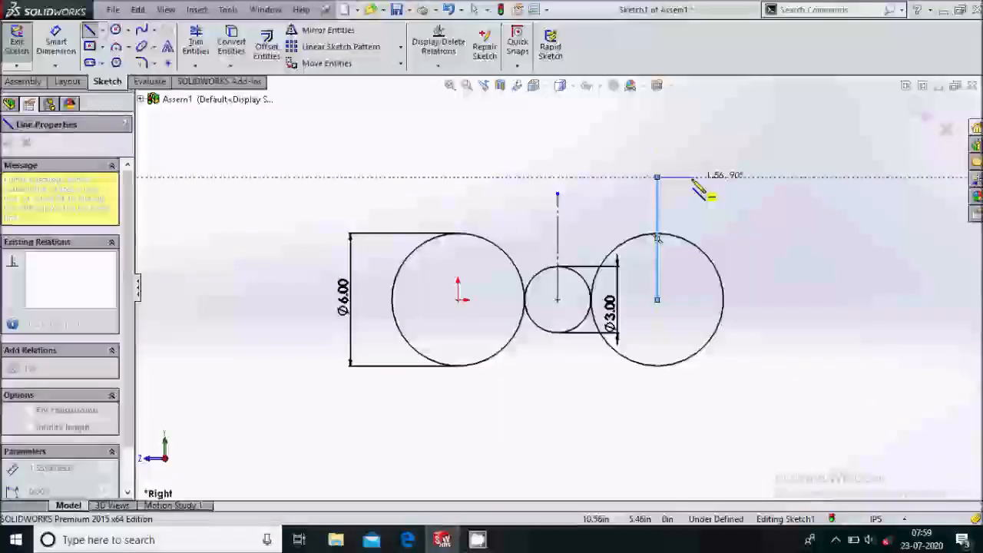
key(Escape)
key(Escape)
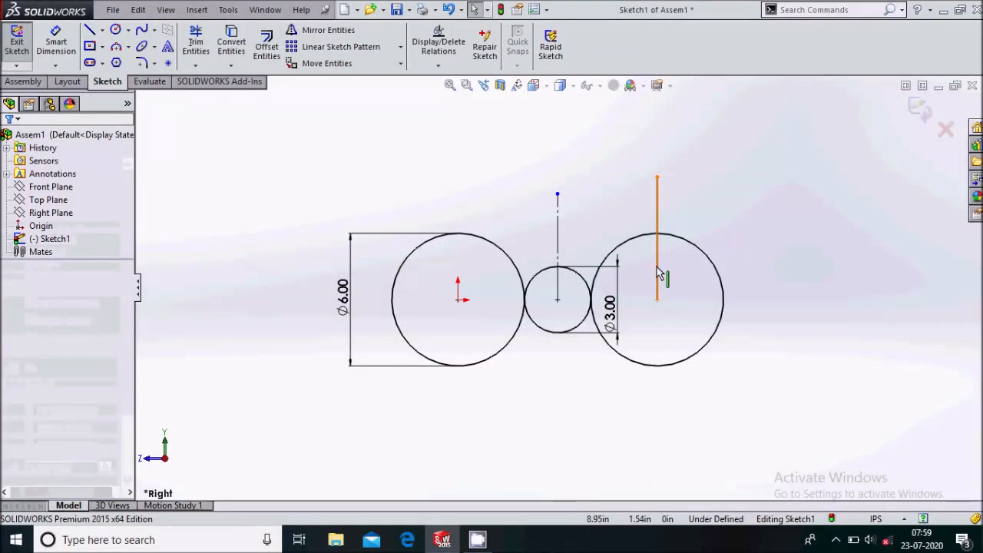
click(657, 273)
click(29, 367)
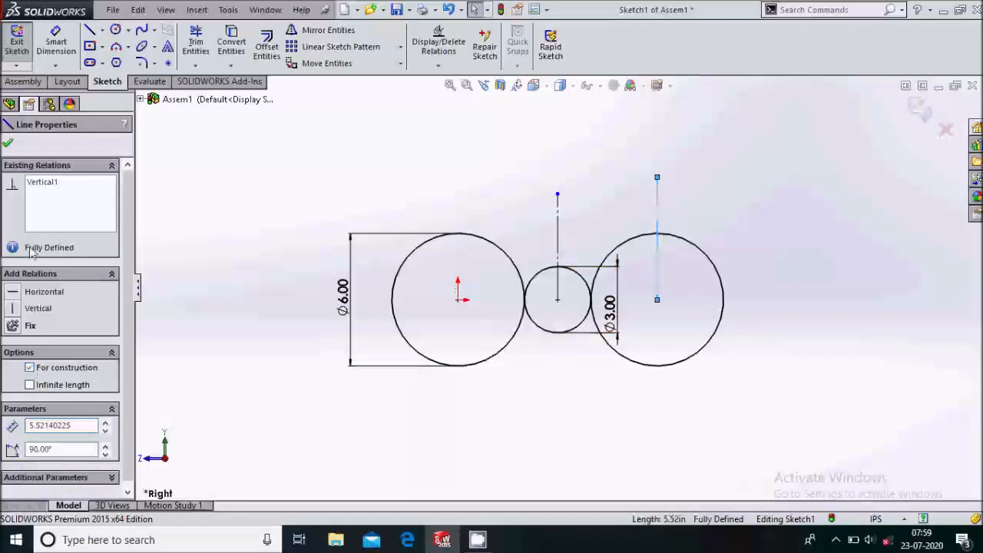
click(9, 143)
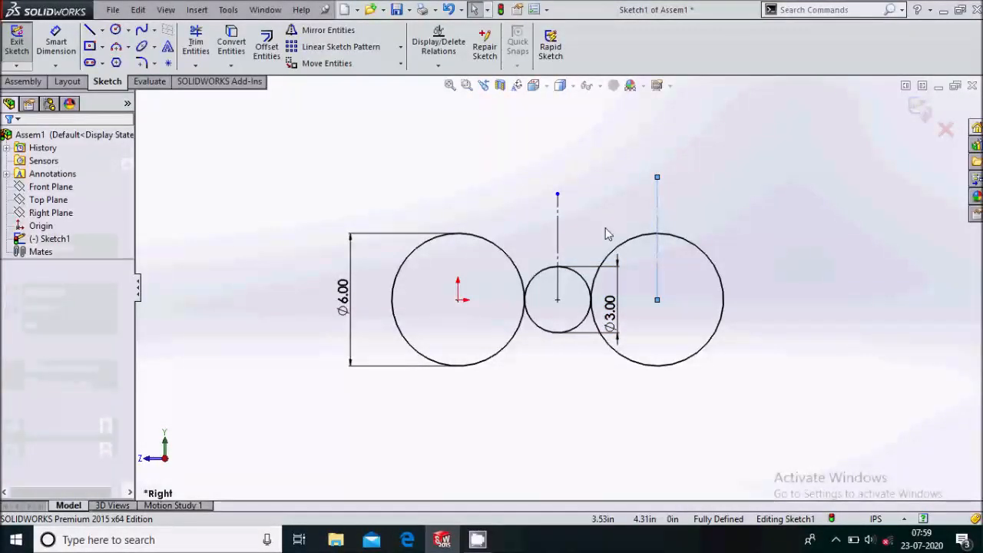
- Mirror the 3 in circle about the vertical construction line through the second large circle's centre, keeping the original
click(578, 334)
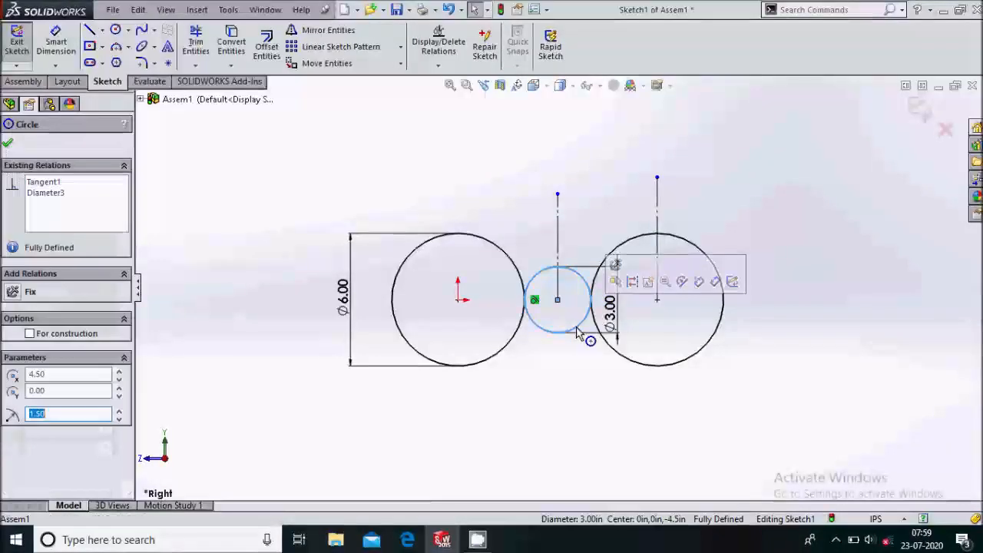
click(322, 30)
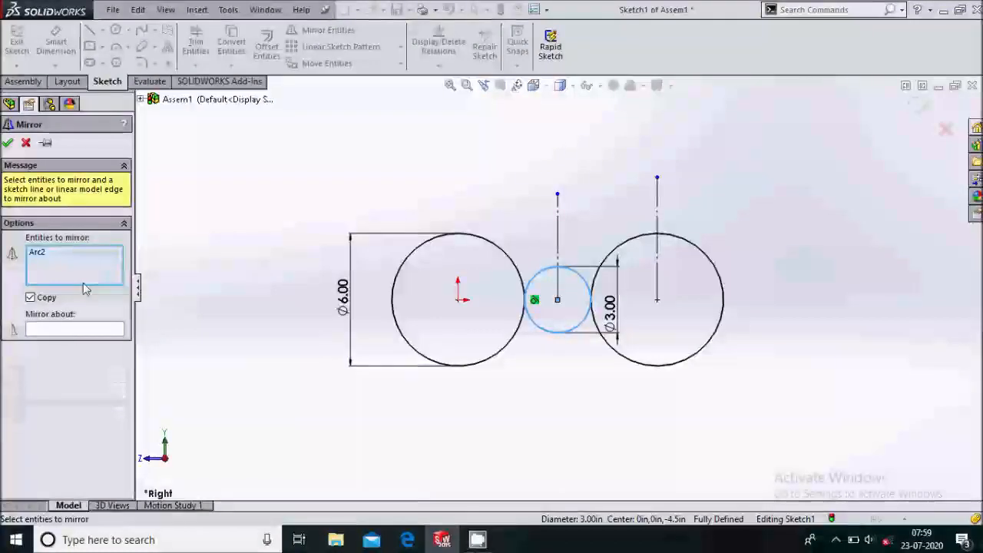
click(68, 329)
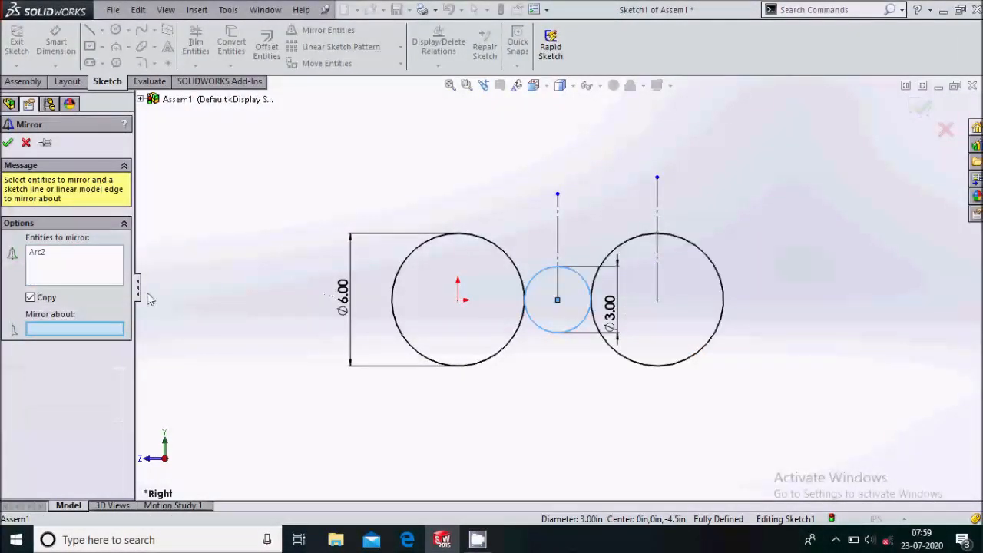
right_click(49, 269)
click(97, 272)
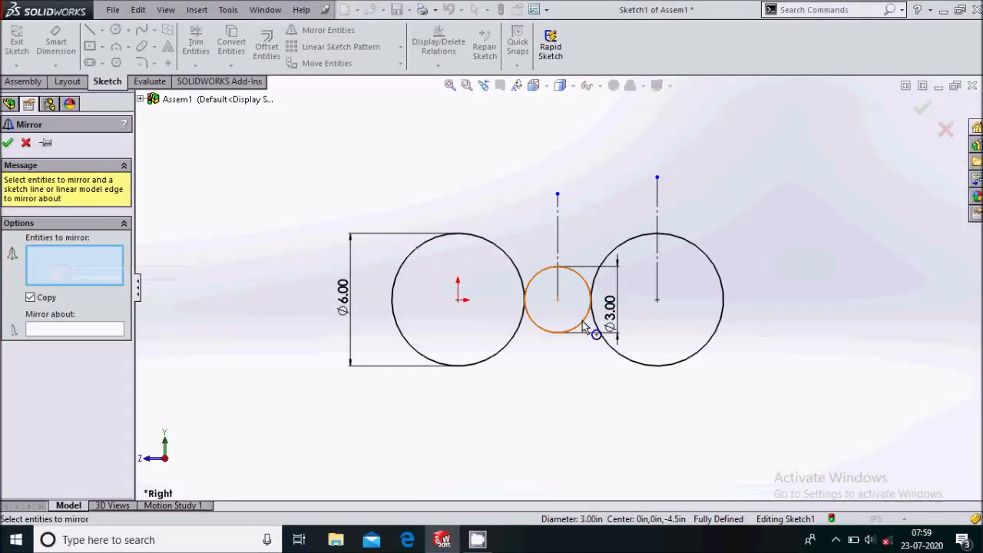
click(585, 286)
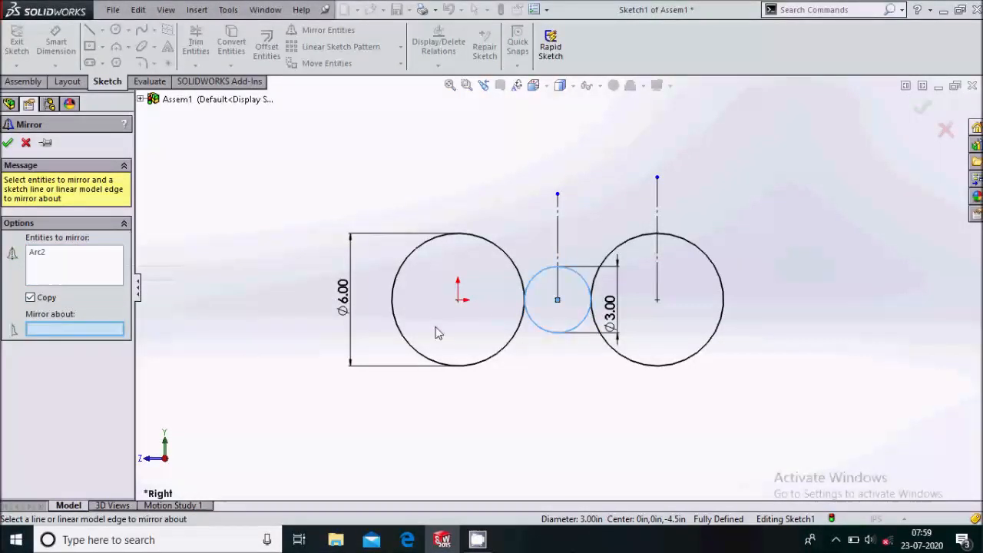
click(656, 287)
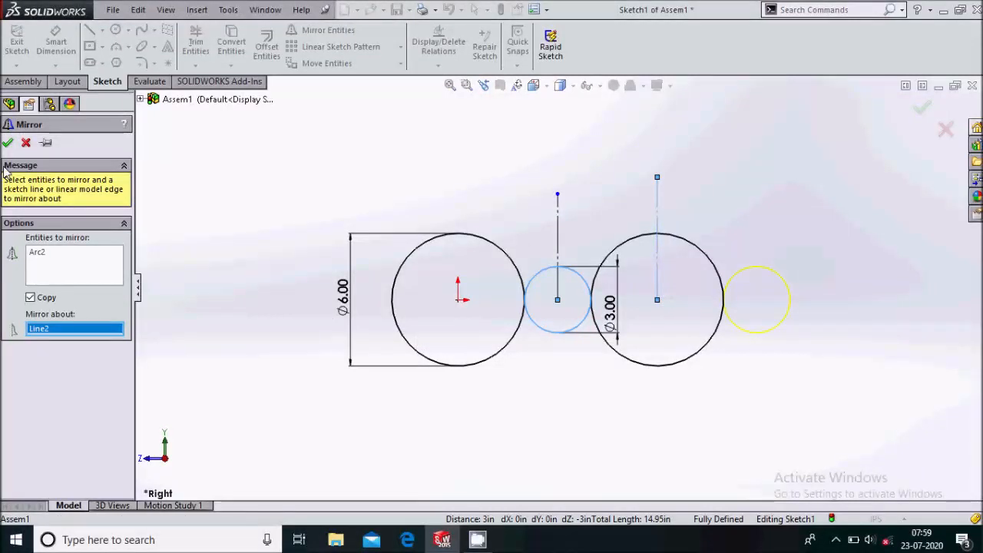
click(7, 142)
- Finish the layout sketch and return to the assembly
scroll(499, 268, up, 3)
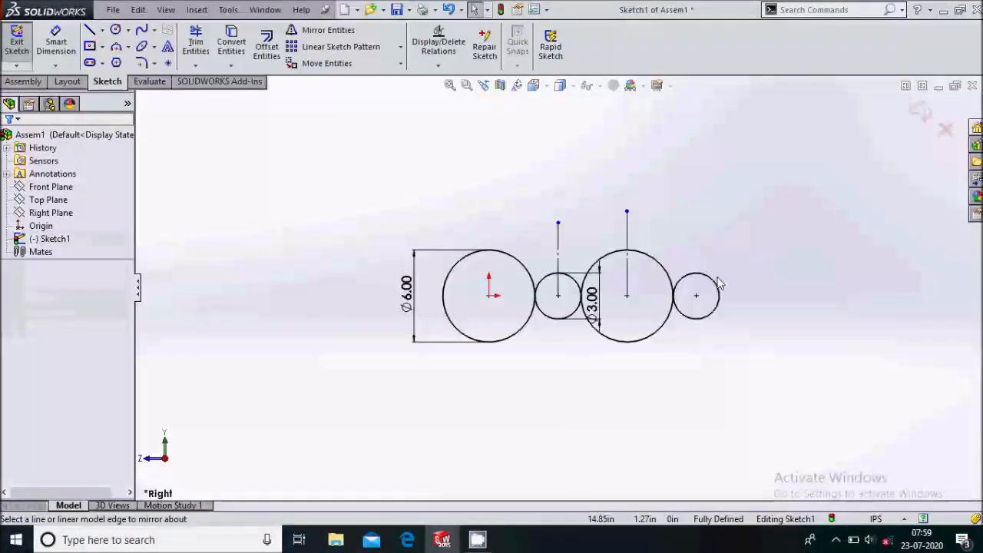
scroll(737, 288, down, 2)
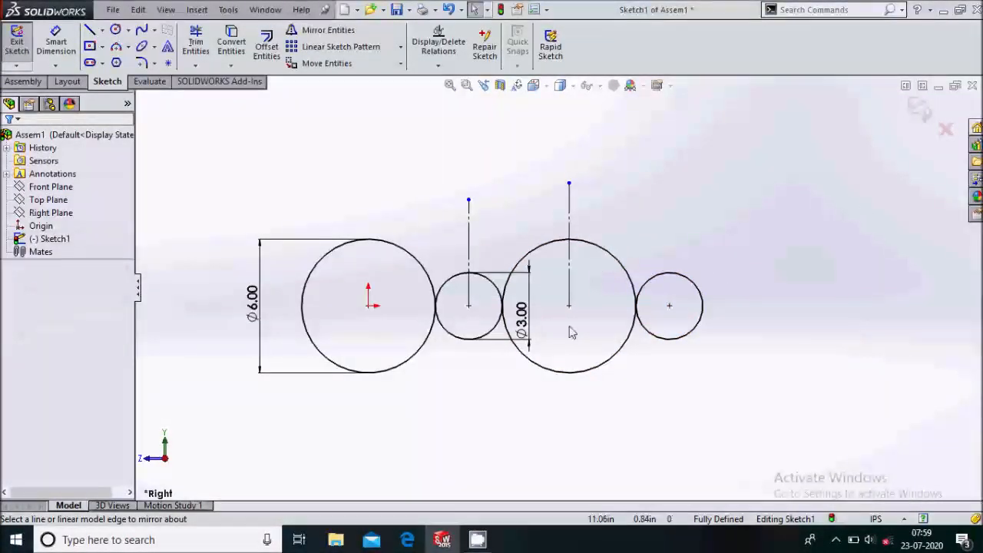
click(920, 108)
key(z)
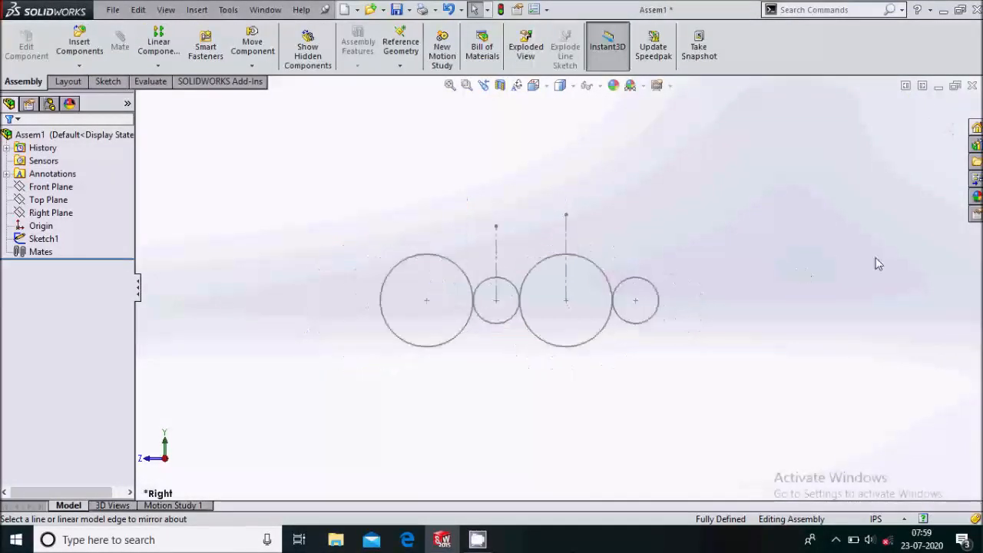
- Add in Toolbox from the Design Library so its standards folders can be used
click(977, 146)
click(814, 137)
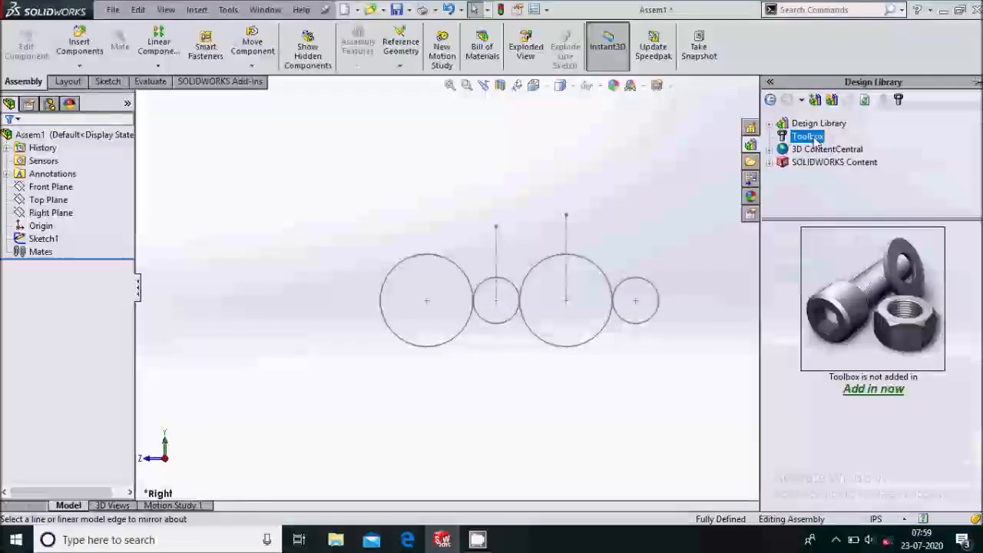
click(864, 389)
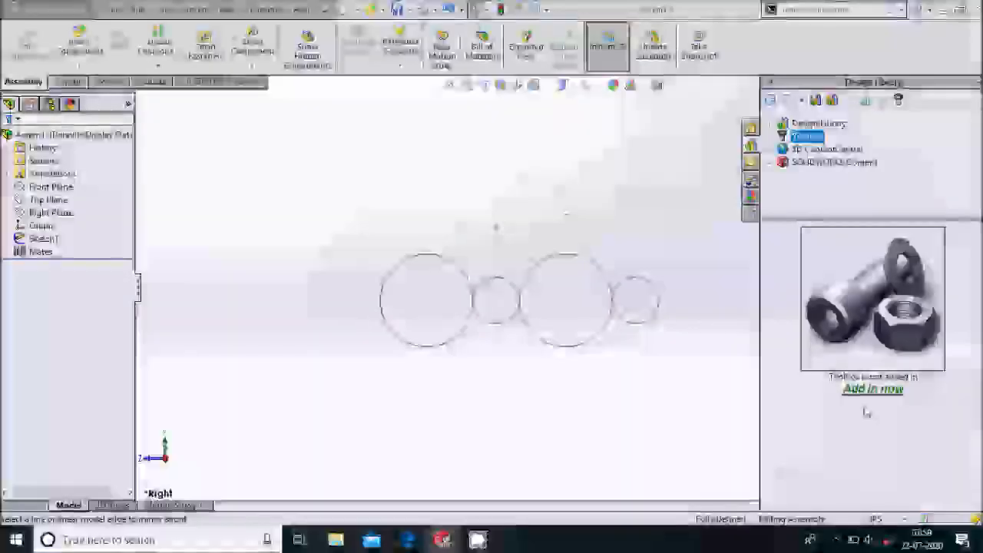
scroll(875, 399, down, 5)
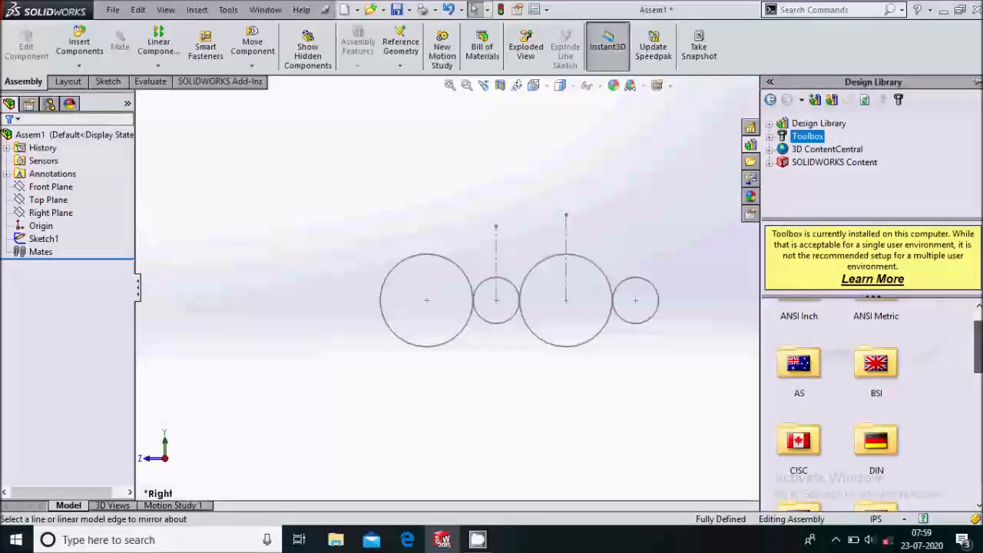
scroll(875, 399, up, 5)
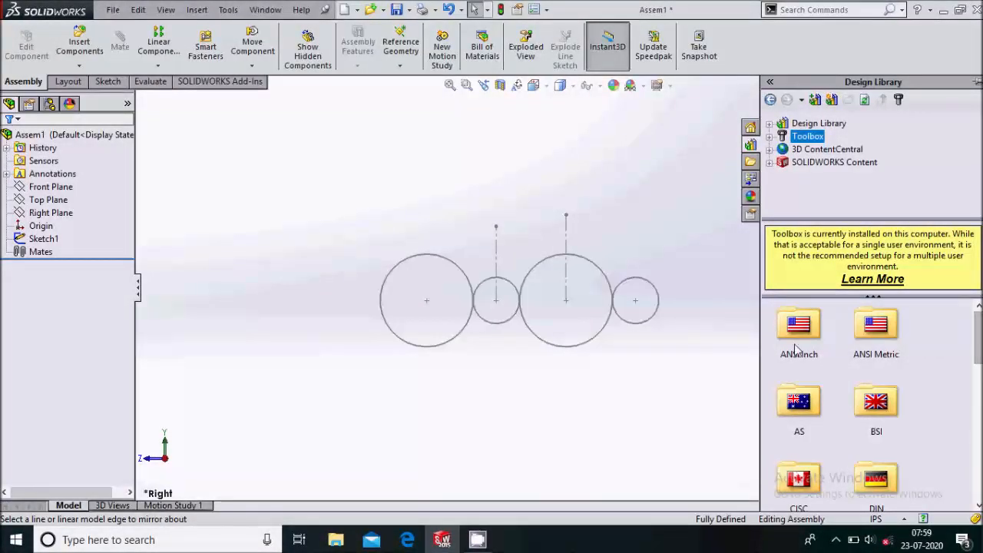
- Insert a Spur Gear from Toolbox's ANSI Inch Power Transmission gears over the first 6 in circle
double_click(801, 327)
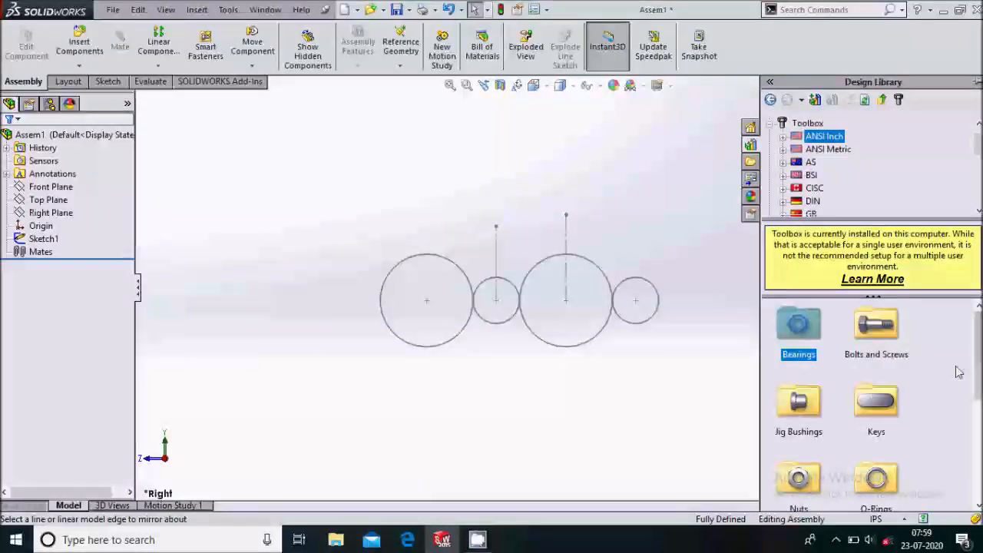
scroll(875, 399, down, 3)
double_click(876, 398)
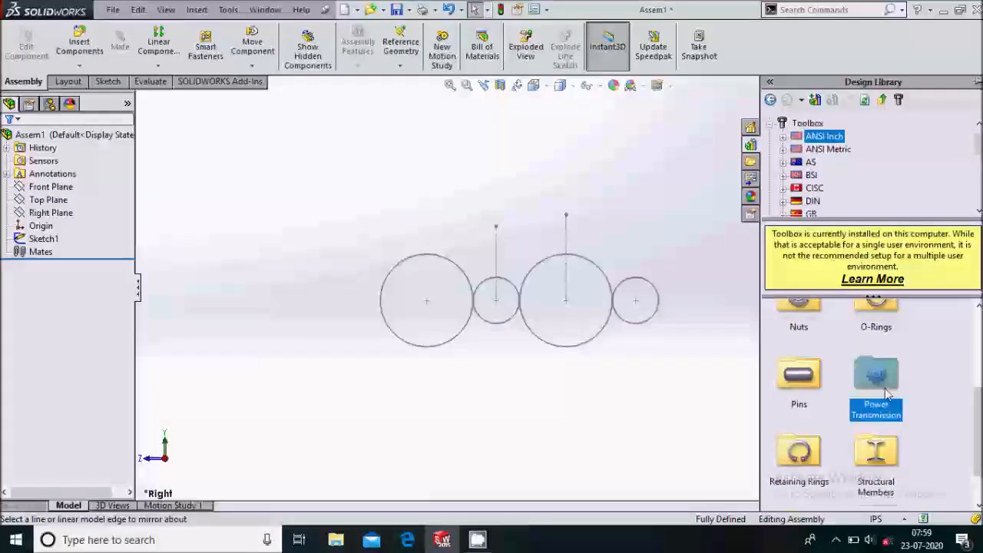
click(879, 326)
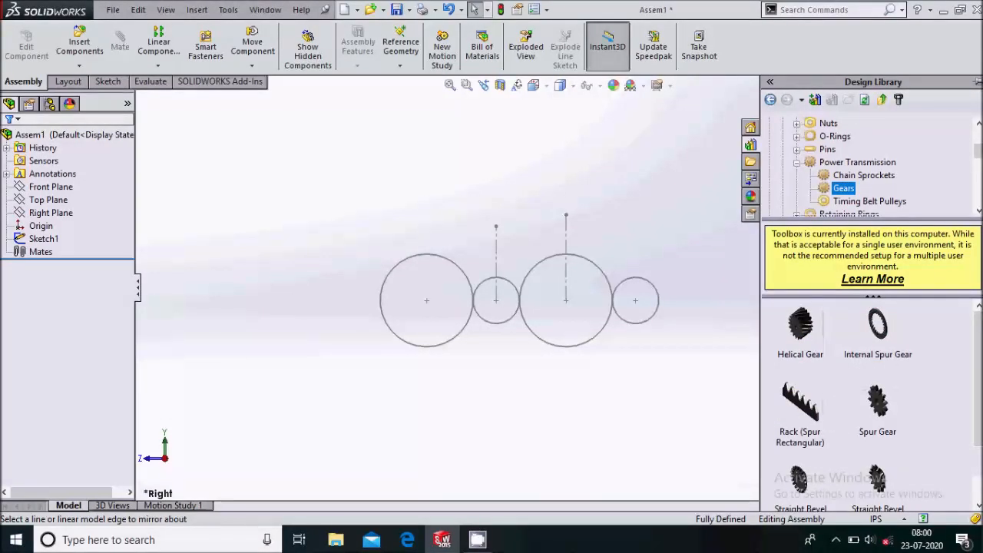
scroll(881, 376, down, 2)
drag(880, 373, 465, 325)
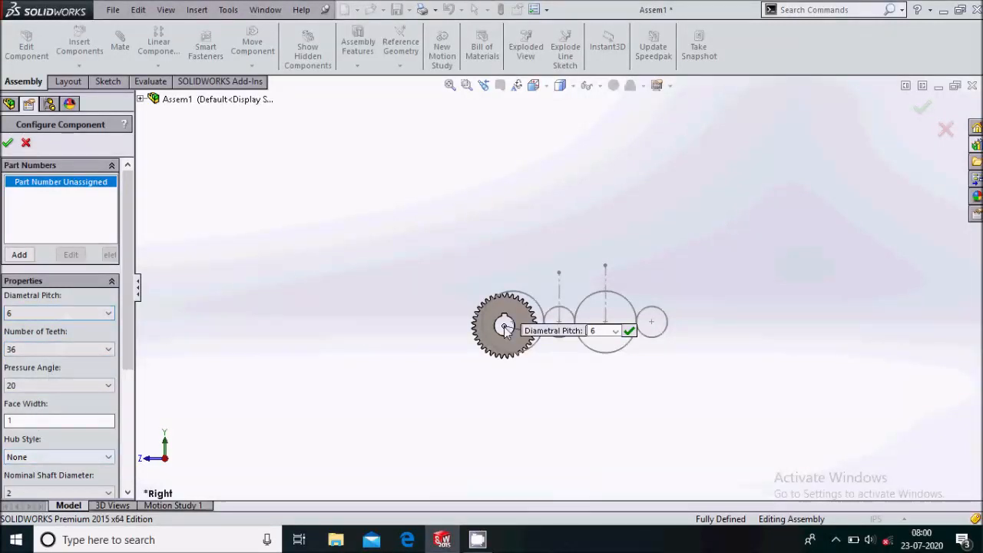
- Configure the spur gear with diametral pitch 6, 36 teeth, pressure angle 20, face width 1 and hub style None
scroll(504, 329, down, 4)
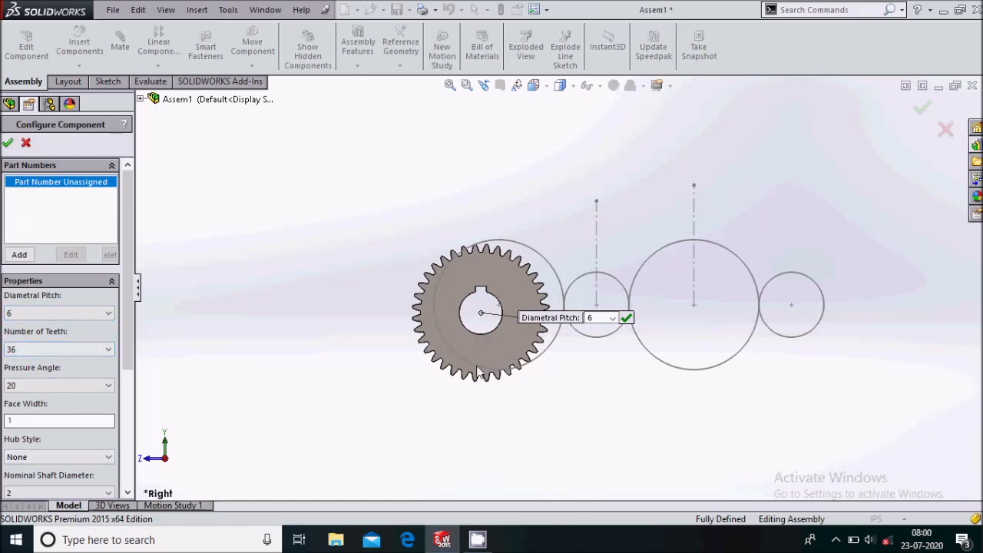
scroll(108, 380, down, 2)
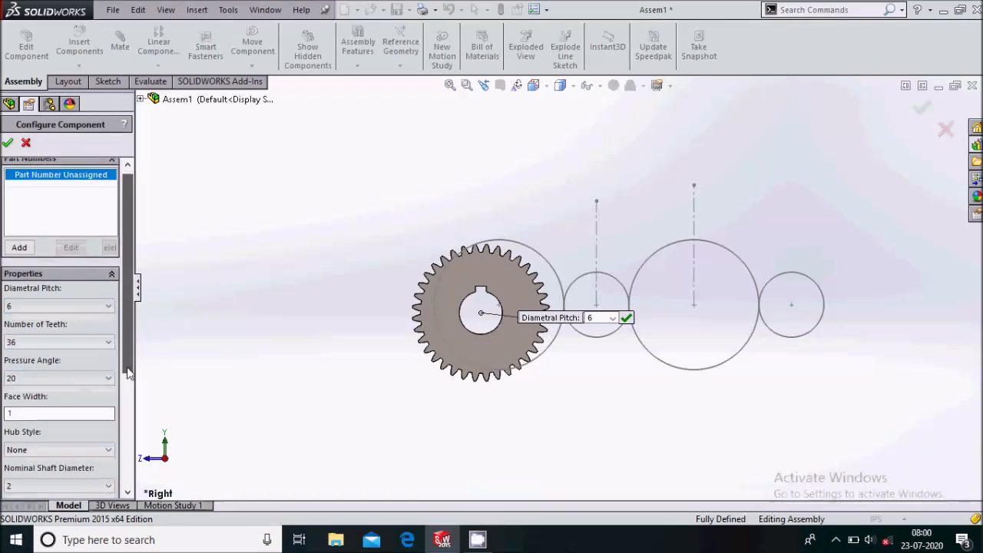
click(105, 360)
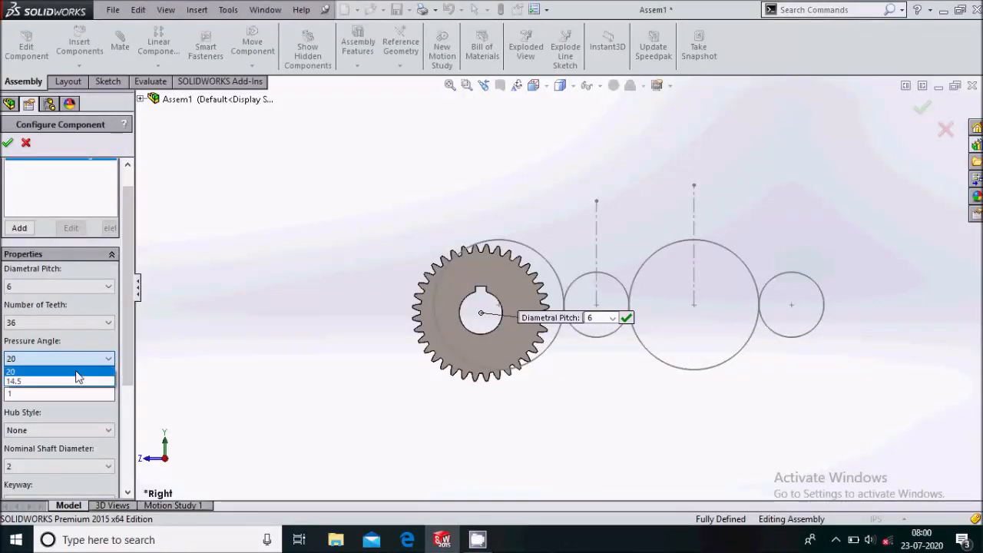
click(94, 364)
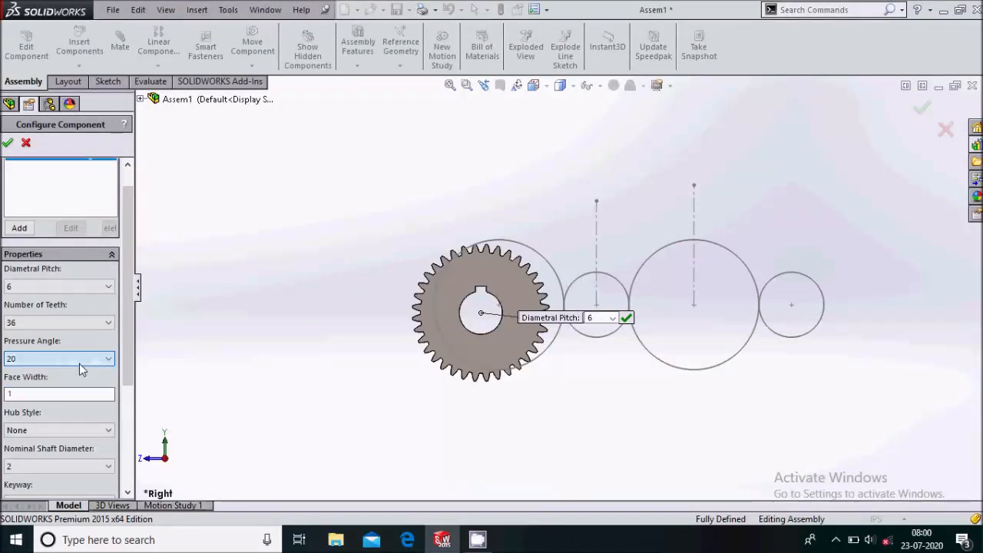
scroll(116, 379, down, 1)
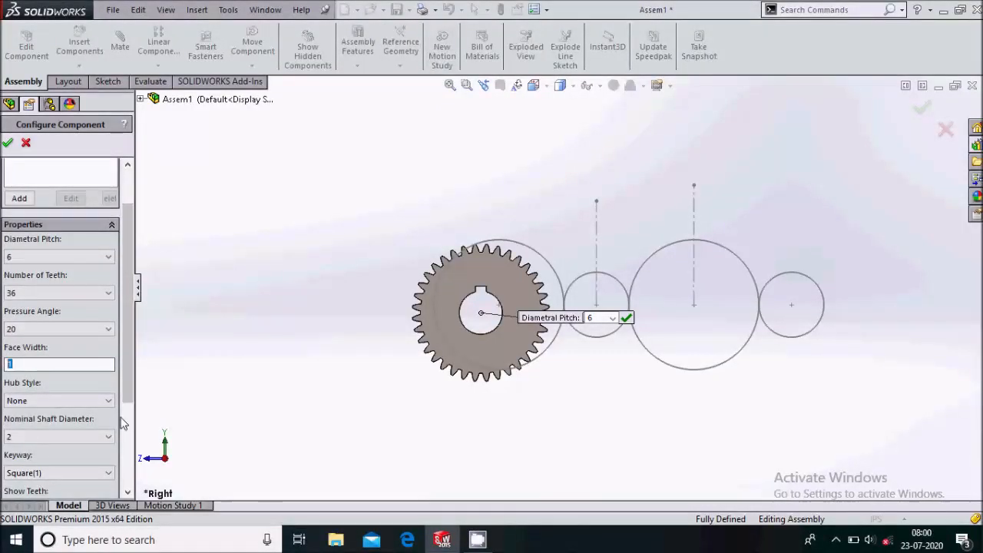
scroll(115, 407, down, 2)
click(96, 379)
click(95, 380)
scroll(121, 386, down, 1)
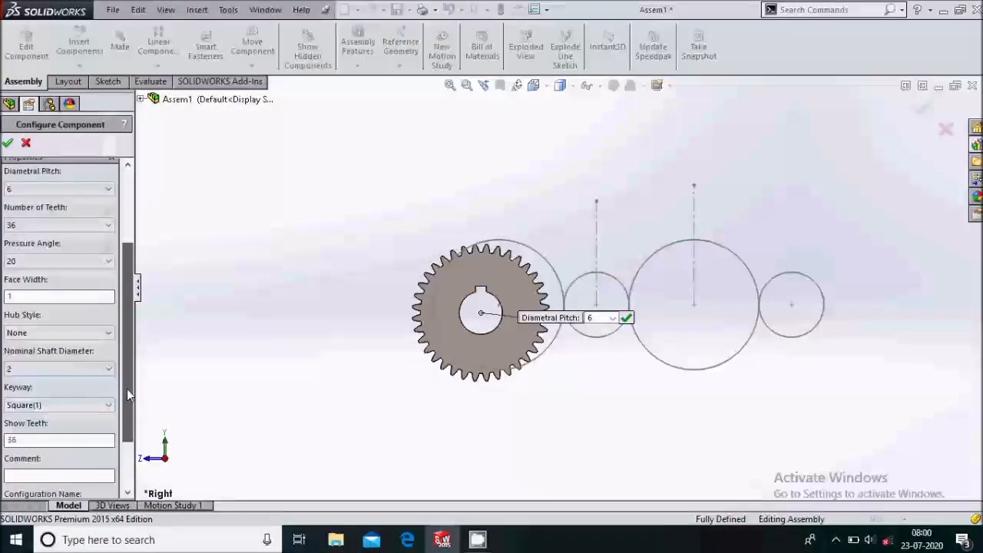
- Set the gear's keyway to Square(1) and accept the configuration with nominal shaft diameter 2
click(105, 390)
click(105, 389)
click(104, 388)
click(99, 409)
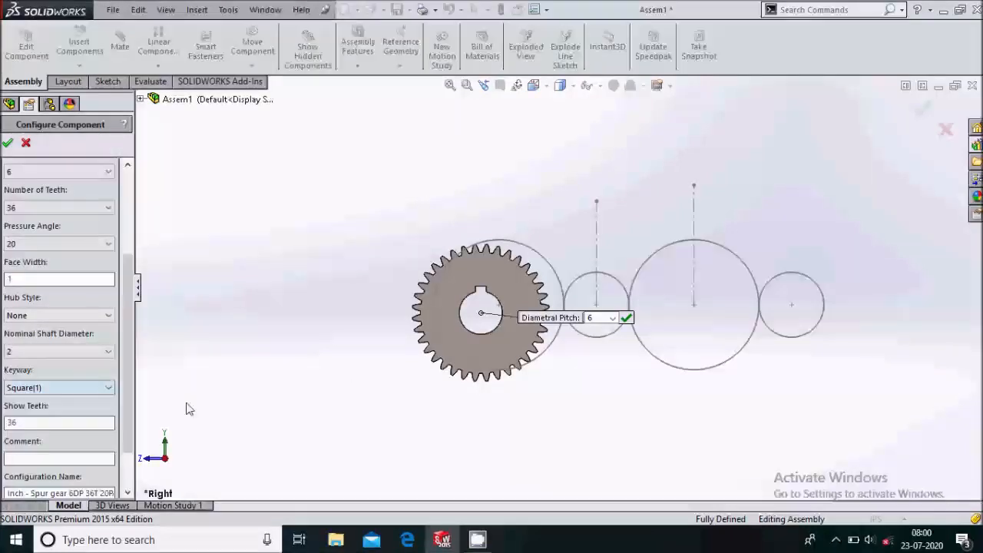
scroll(494, 308, down, 4)
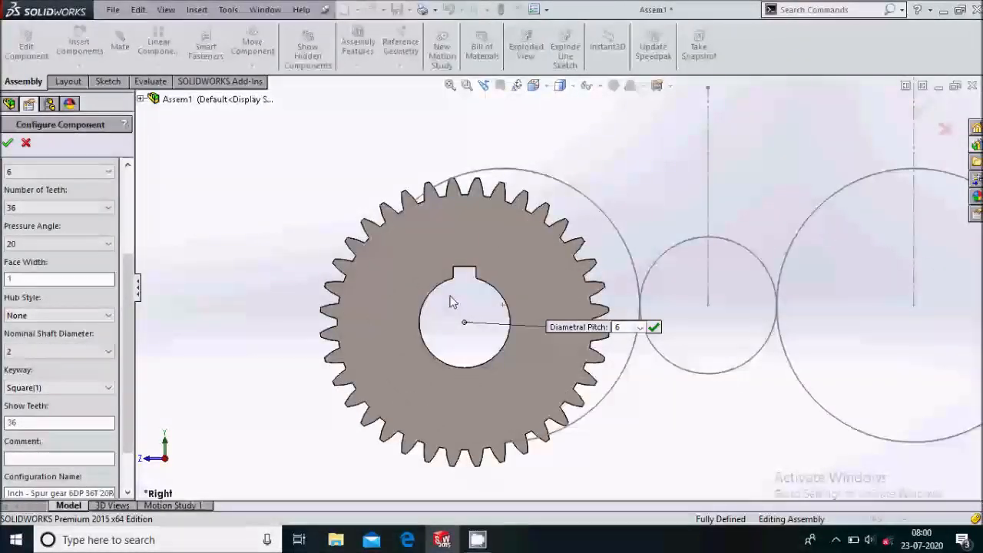
scroll(443, 306, up, 4)
click(8, 147)
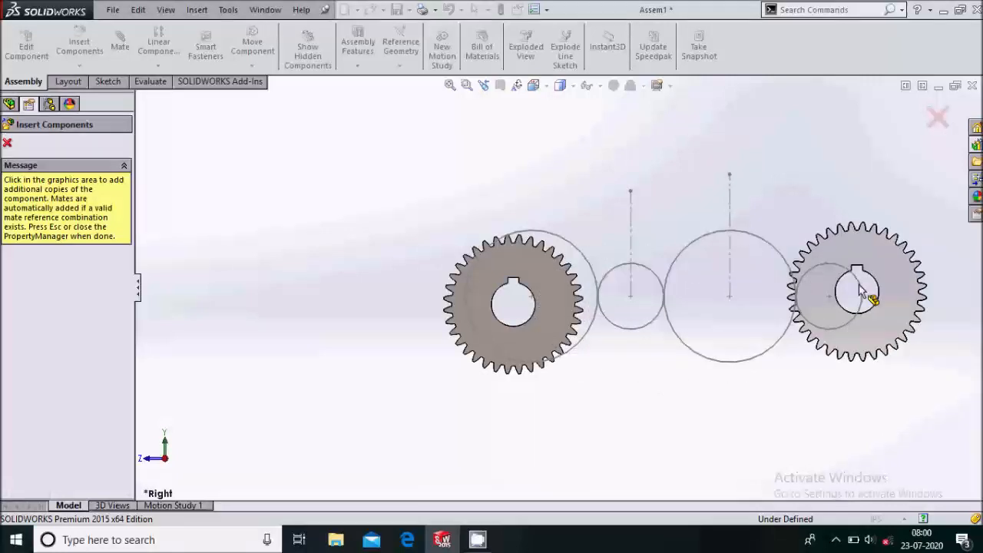
- Place three more copies of the spur gear, one above and two below the layout circles, and end the insertion
click(738, 153)
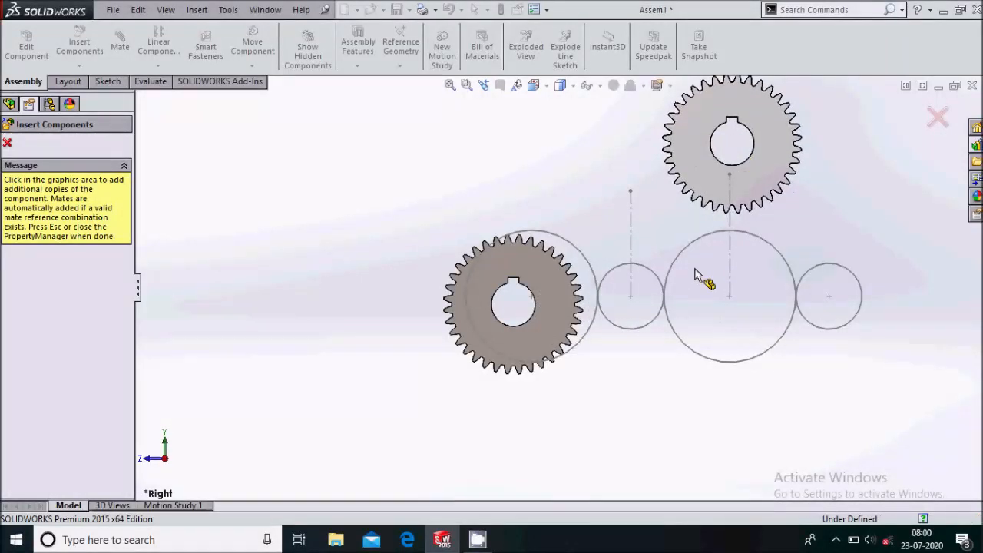
click(634, 421)
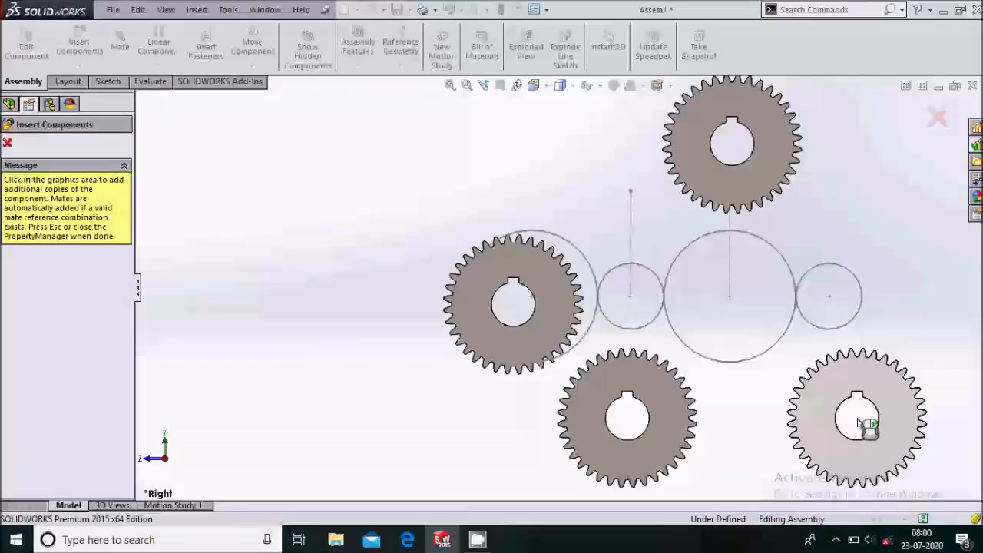
click(774, 443)
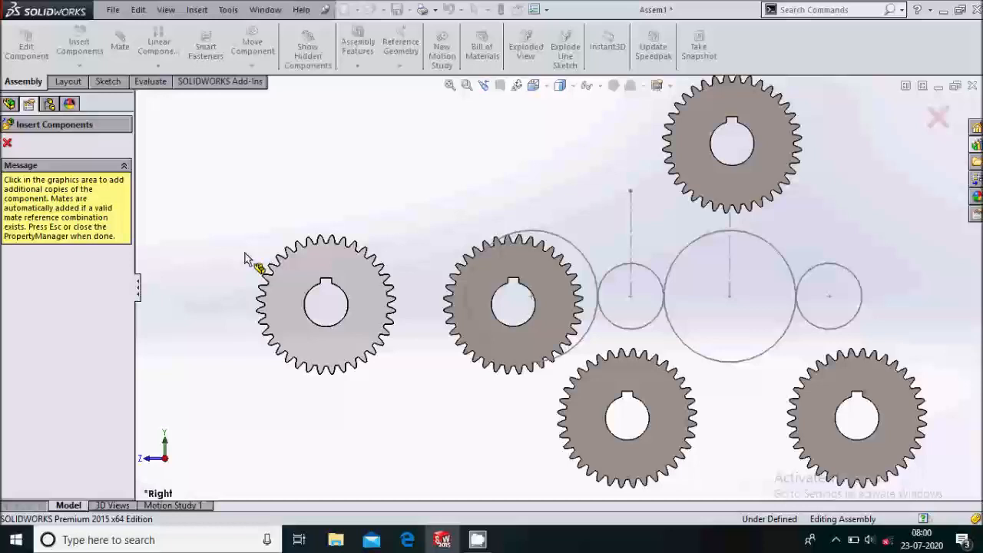
click(7, 142)
key(z)
scroll(807, 321, down, 3)
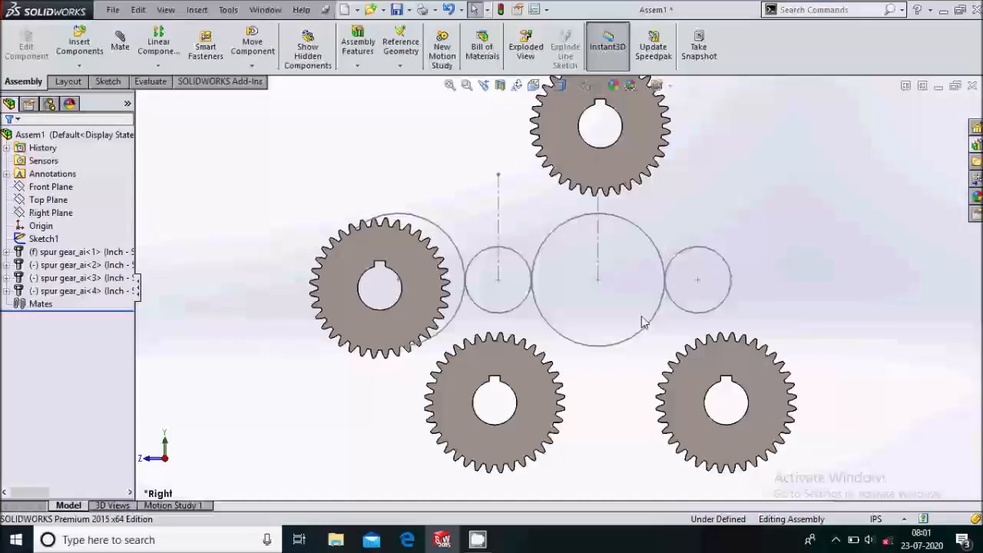
- Float the first spur gear, the fixed one overlapping the first 6 in circle, so it can move
click(425, 300)
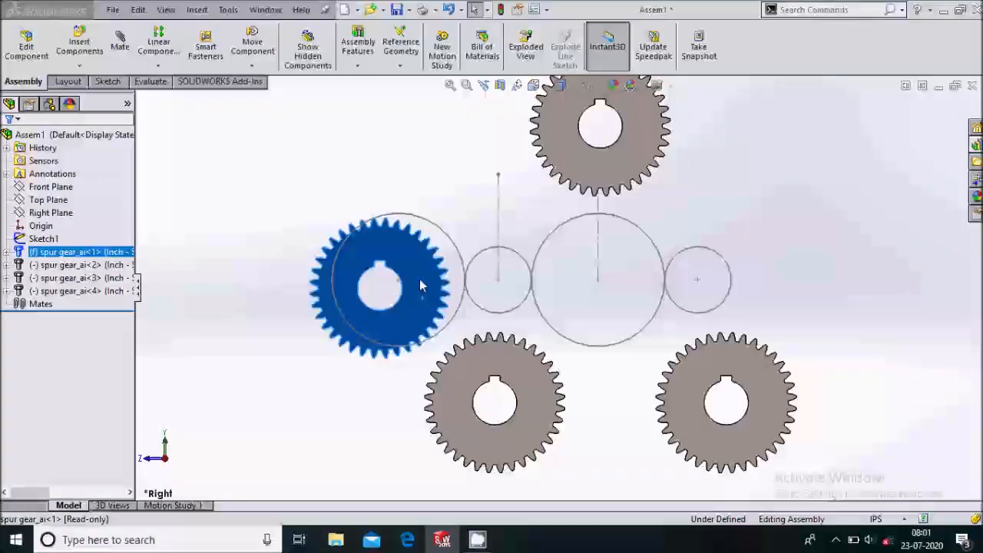
right_click(420, 286)
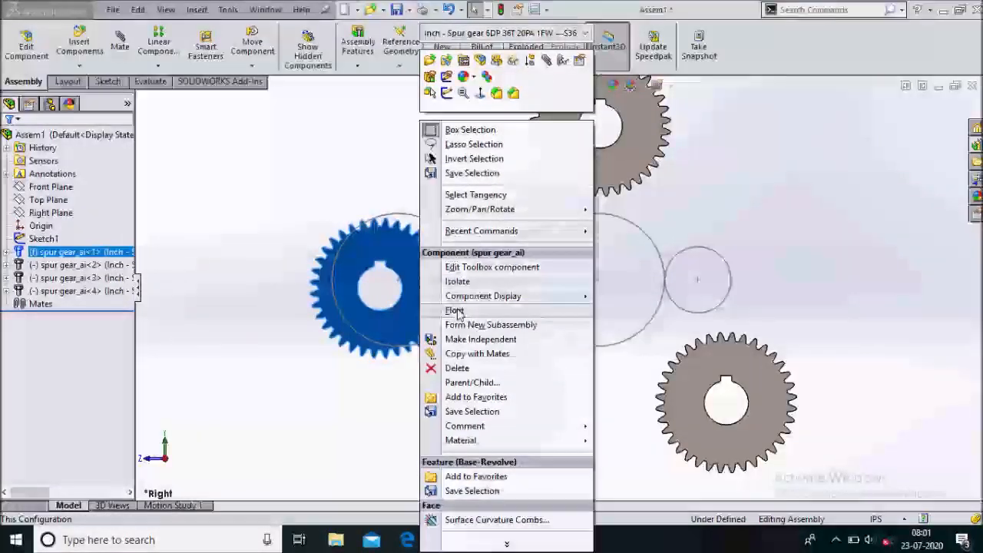
click(455, 311)
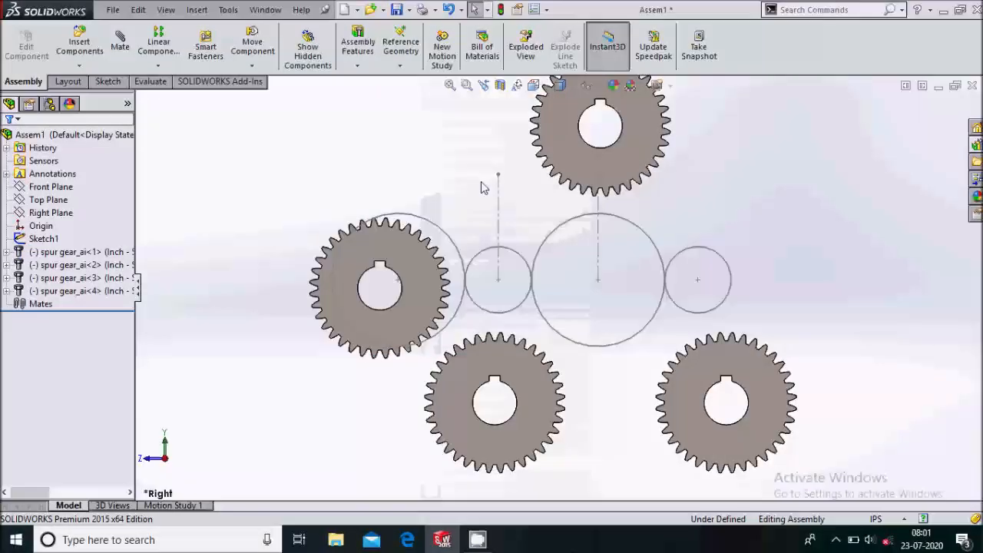
key(f)
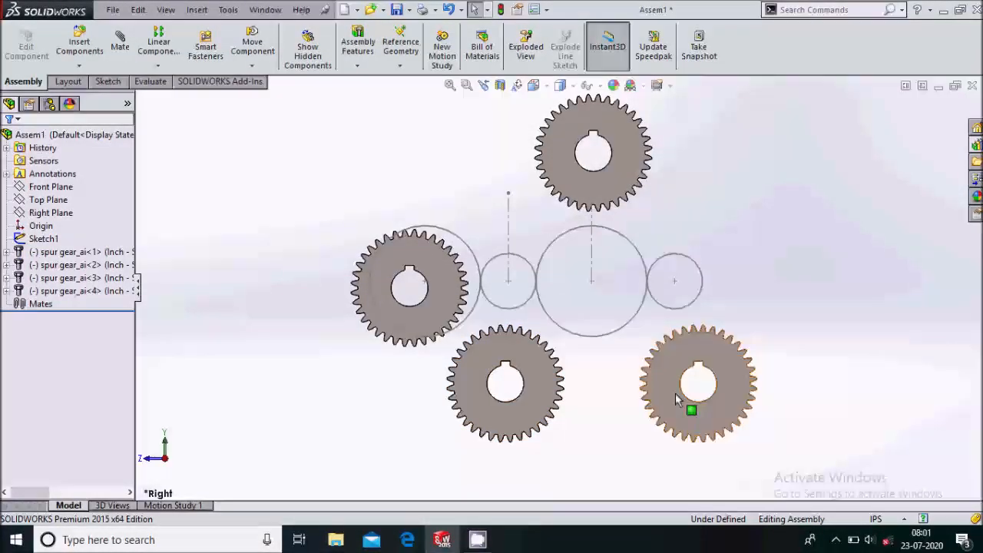
scroll(676, 397, down, 2)
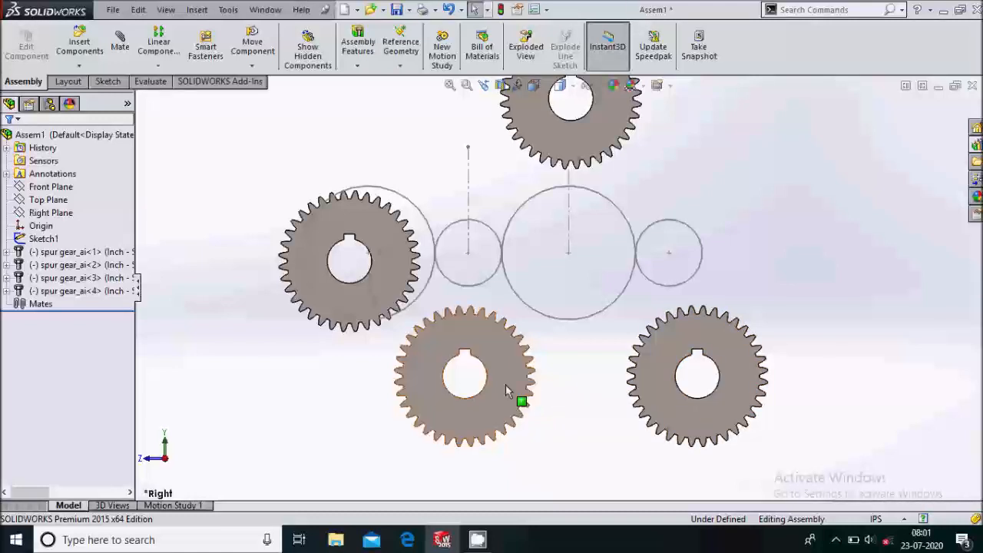
- Edit the Toolbox spur gear below the first 3 in circle and set its number of teeth to 18
click(515, 397)
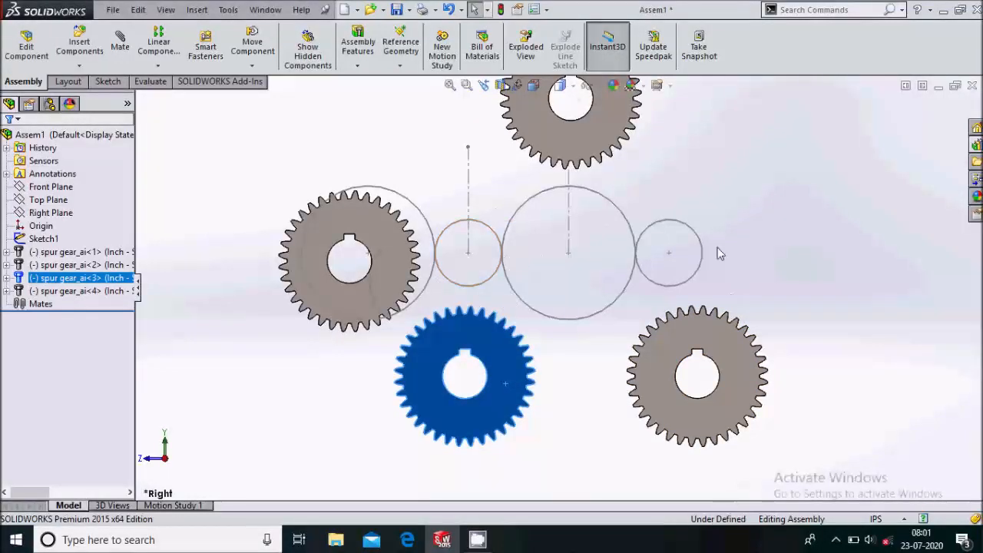
right_click(506, 373)
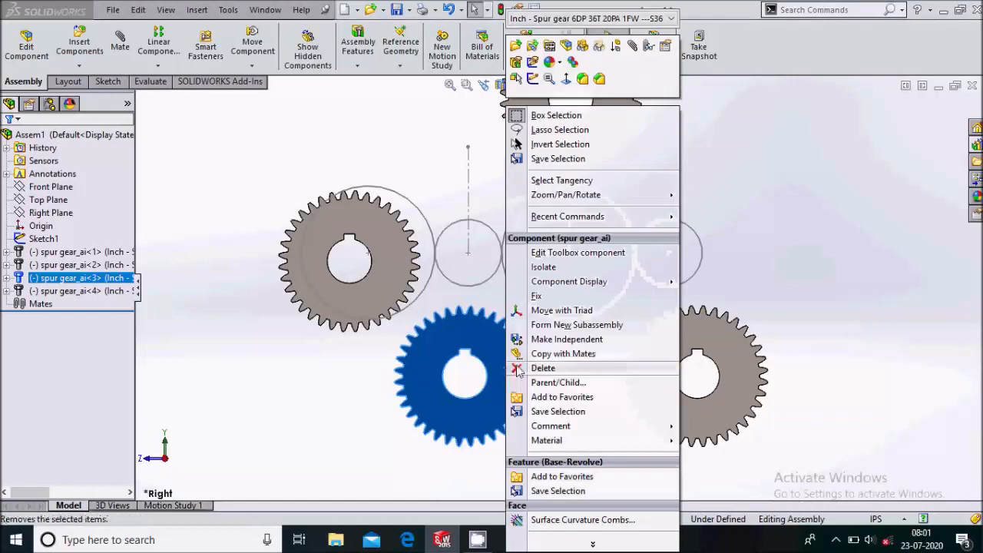
click(565, 255)
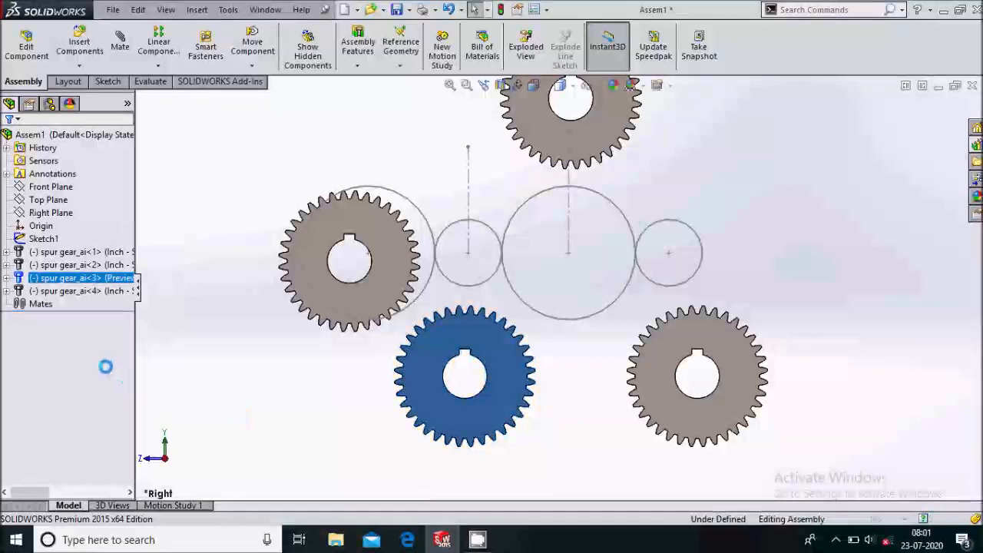
drag(127, 354, 128, 376)
click(77, 305)
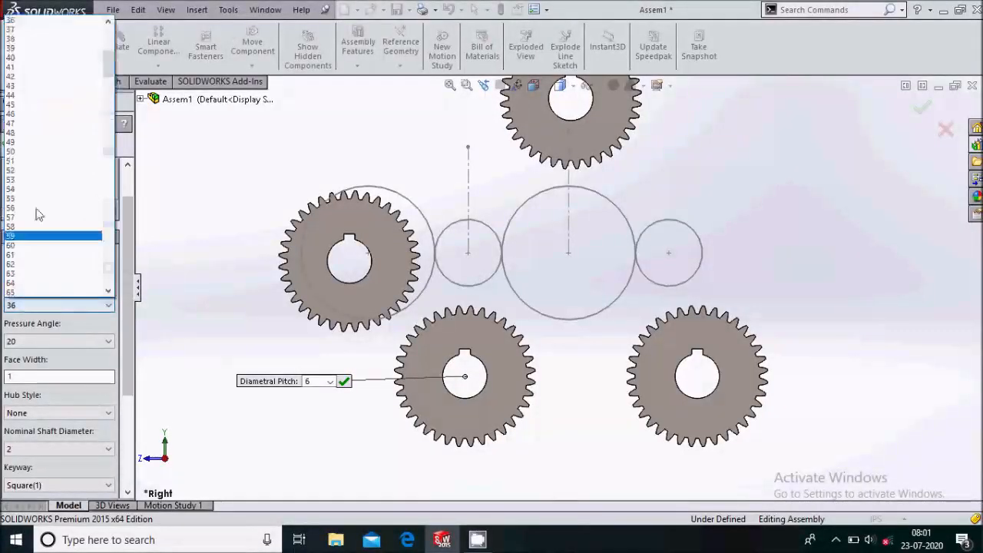
scroll(31, 179, up, 4)
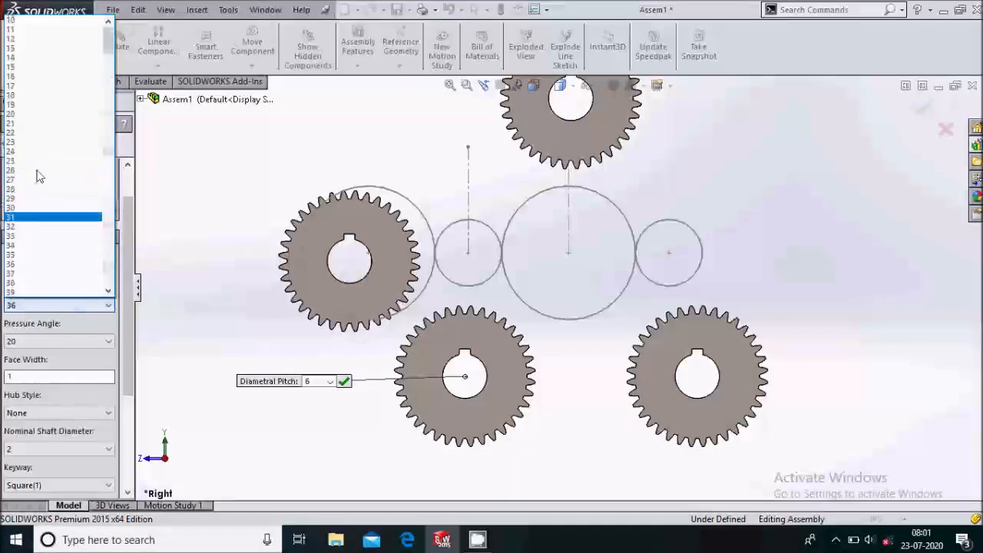
click(31, 103)
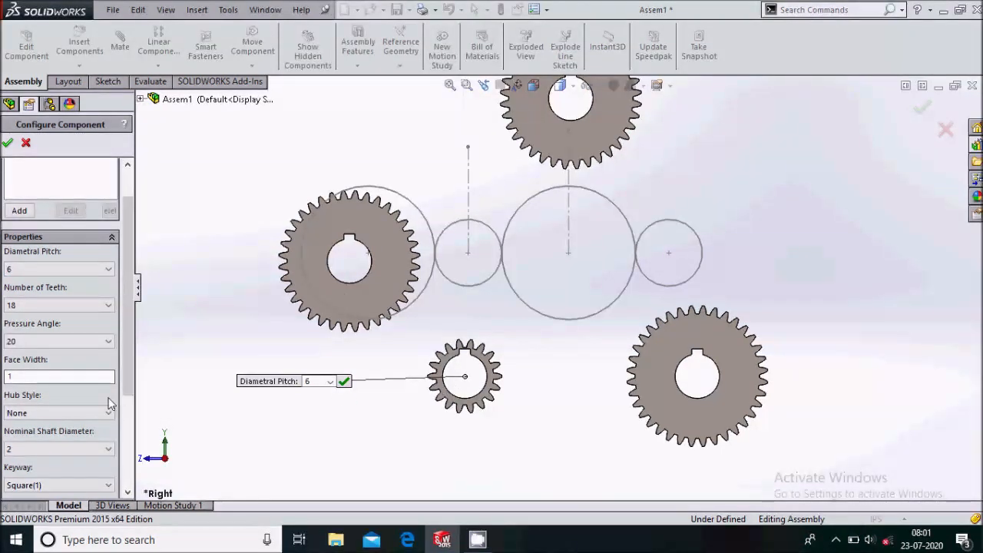
- Set the 18-tooth gear's nominal shaft diameter to 1 and accept its configuration
drag(129, 375, 131, 411)
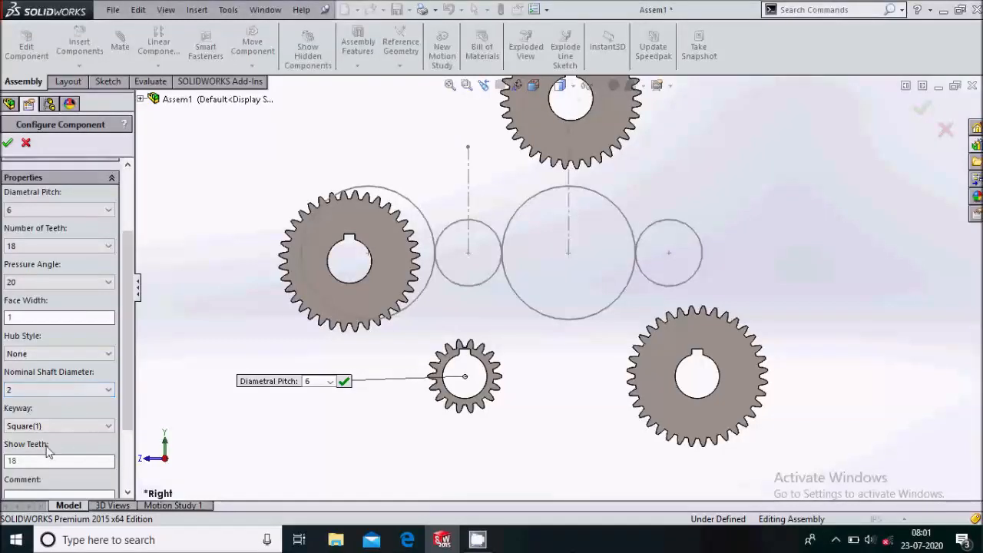
click(53, 390)
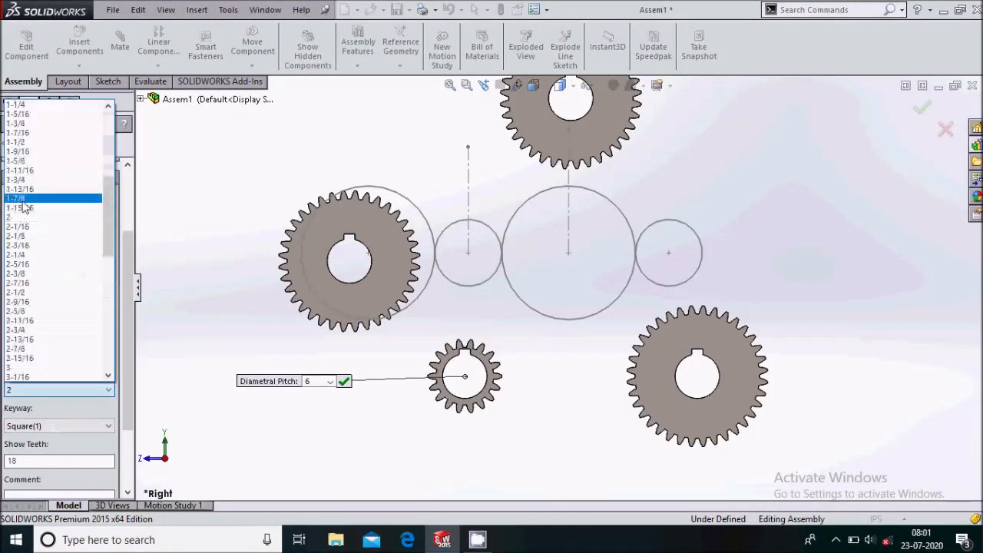
scroll(24, 200, up, 3)
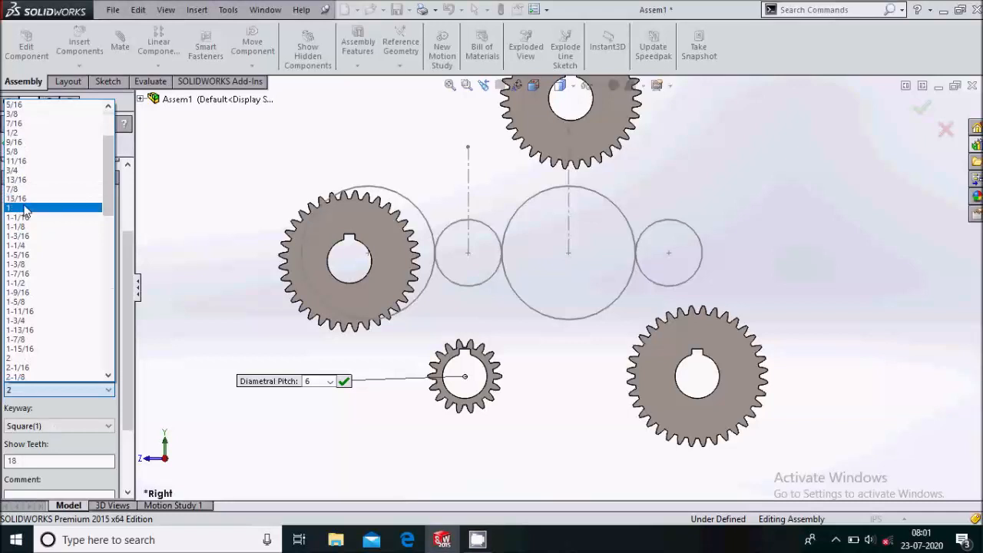
click(26, 208)
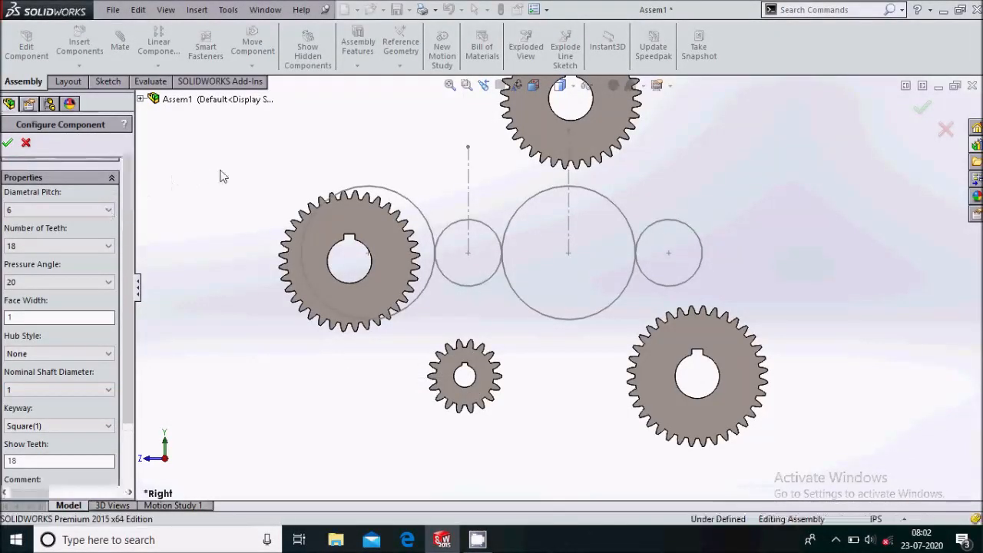
- Edit the remaining 36-tooth gear below the layout circles and set its number of teeth to 18
click(658, 374)
right_click(696, 309)
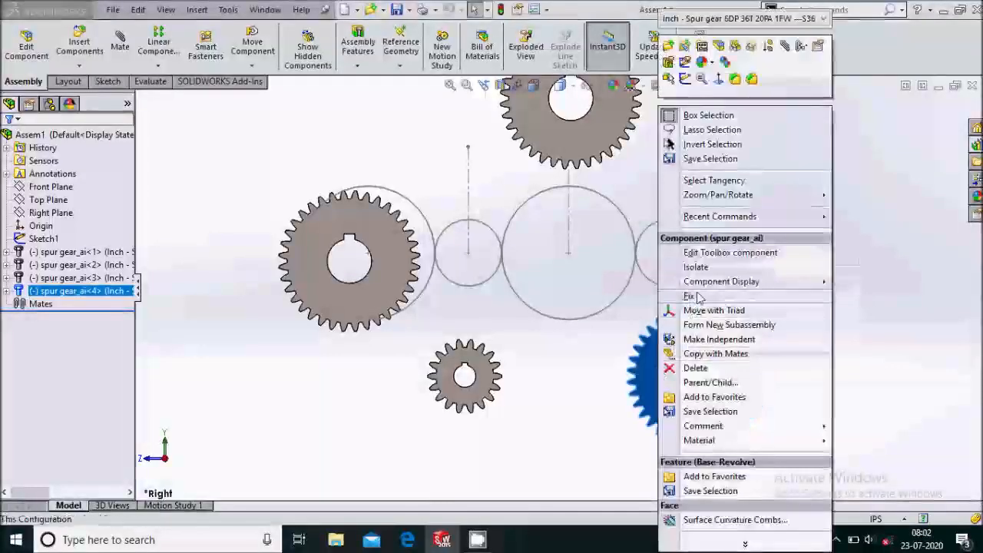
click(699, 255)
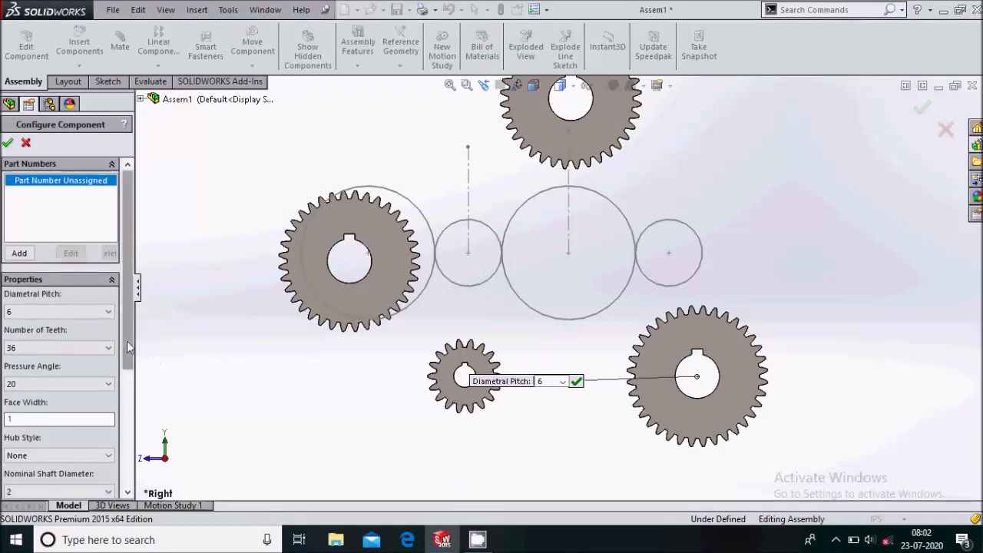
scroll(126, 341, down, 3)
click(78, 288)
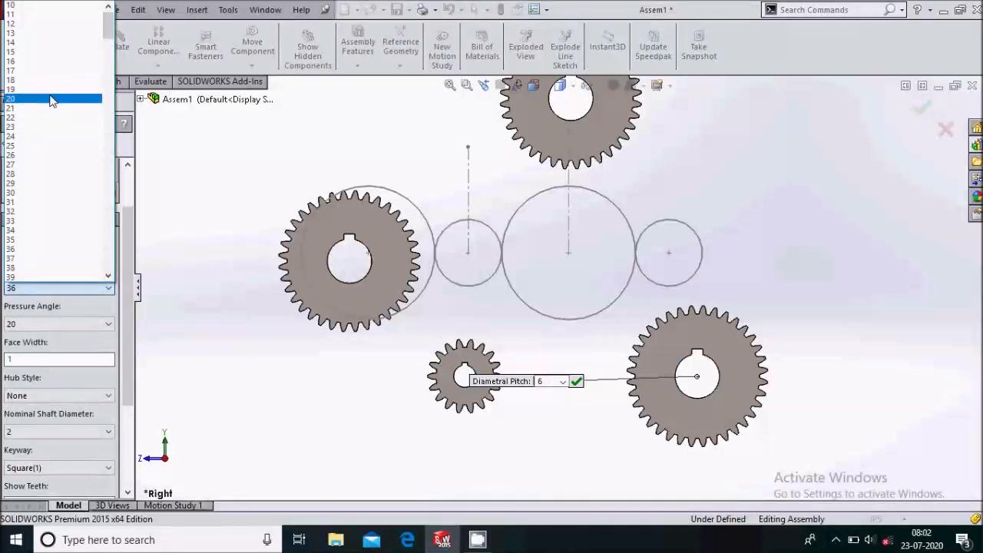
click(50, 83)
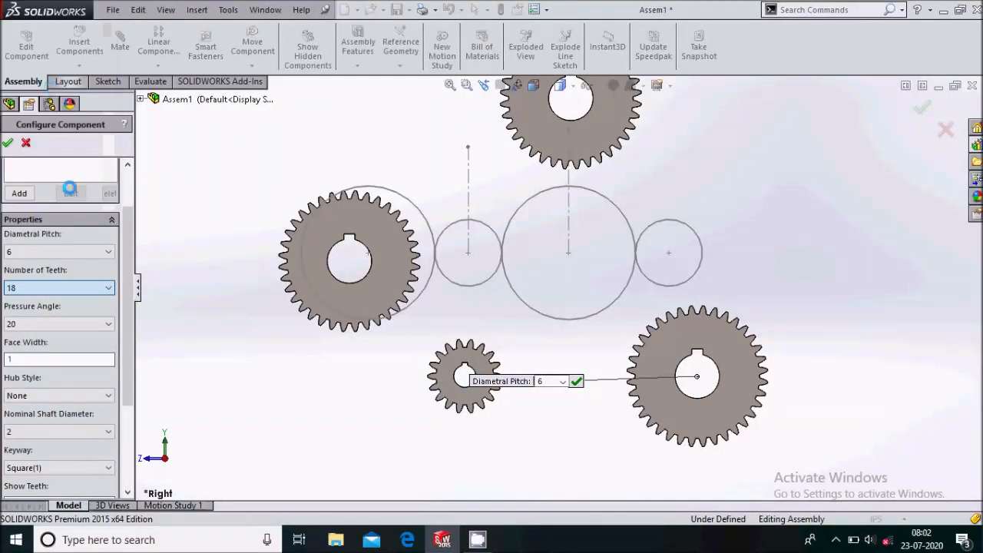
- Set this second small gear's nominal shaft diameter to 1 and accept its configuration
drag(128, 338, 123, 380)
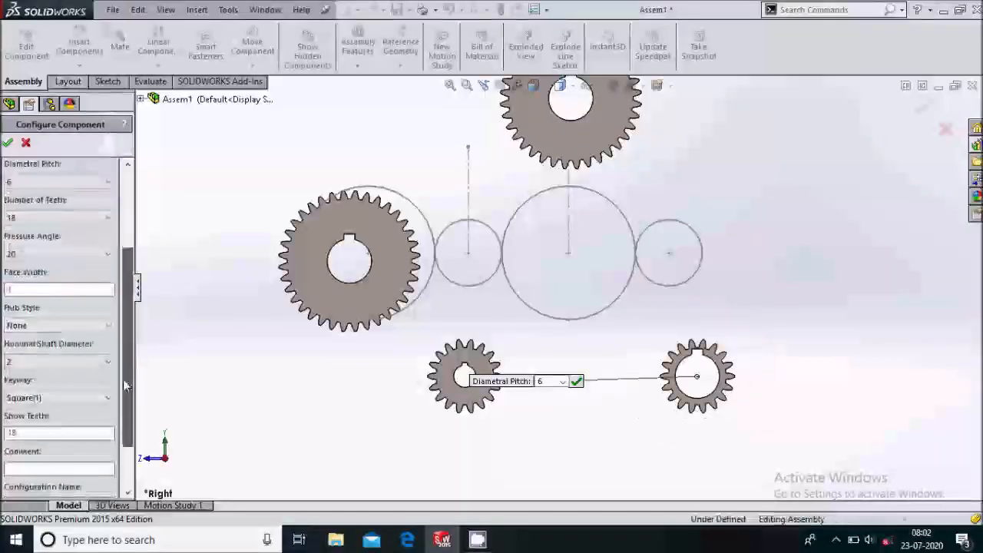
click(53, 362)
scroll(34, 175, up, 8)
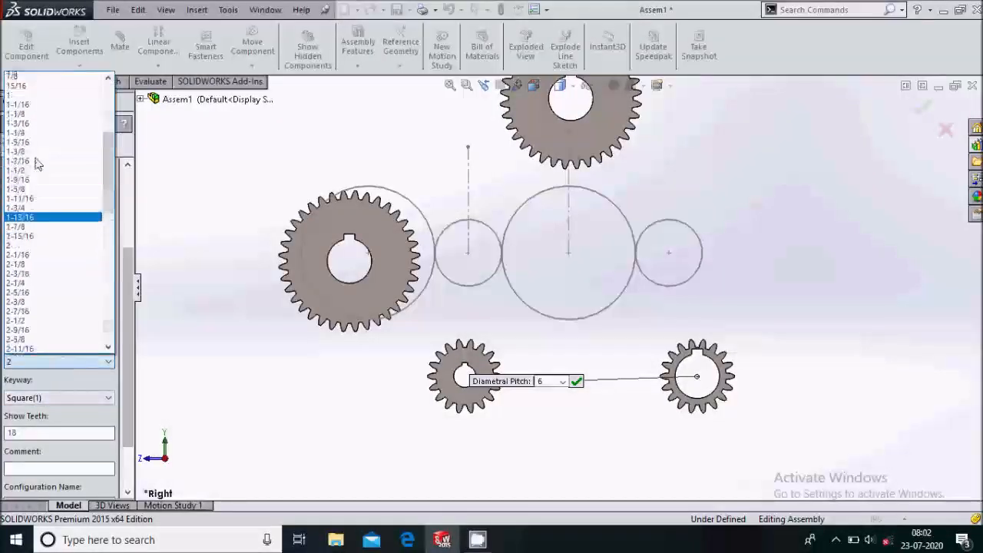
click(36, 152)
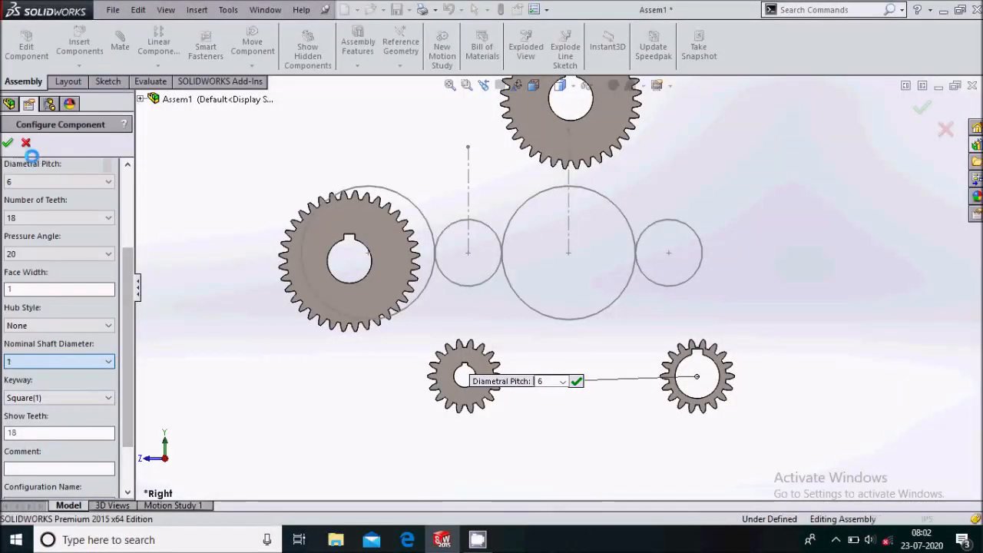
click(7, 143)
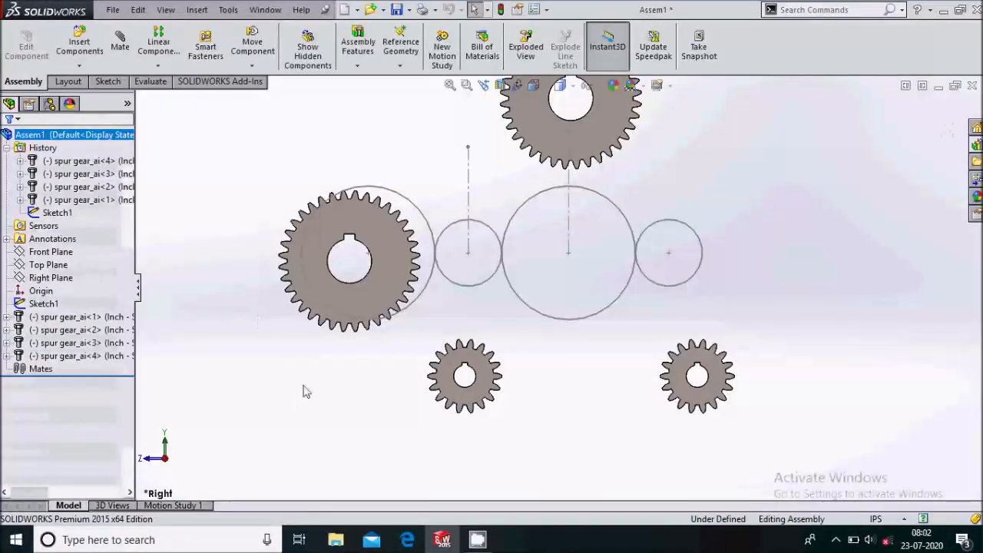
- Add a concentric mate between the first large gear's bore and the first 6 in sketch circle
key(f)
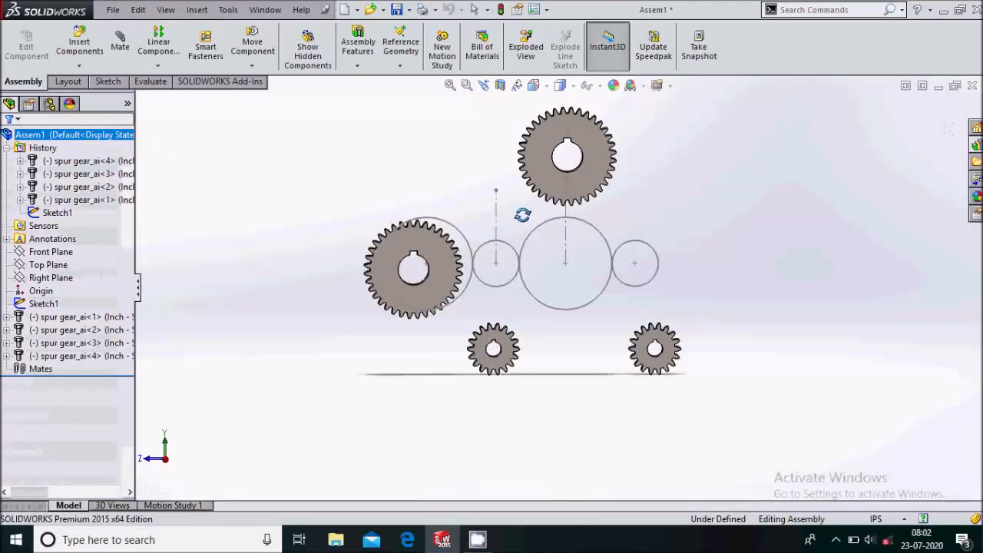
scroll(555, 230, down, 2)
scroll(474, 250, up, 1)
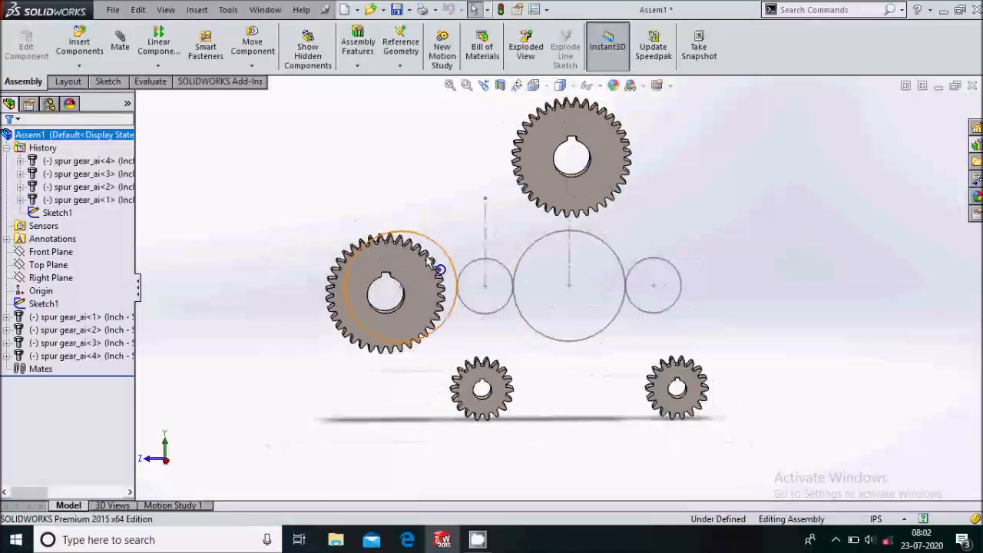
scroll(483, 257, down, 2)
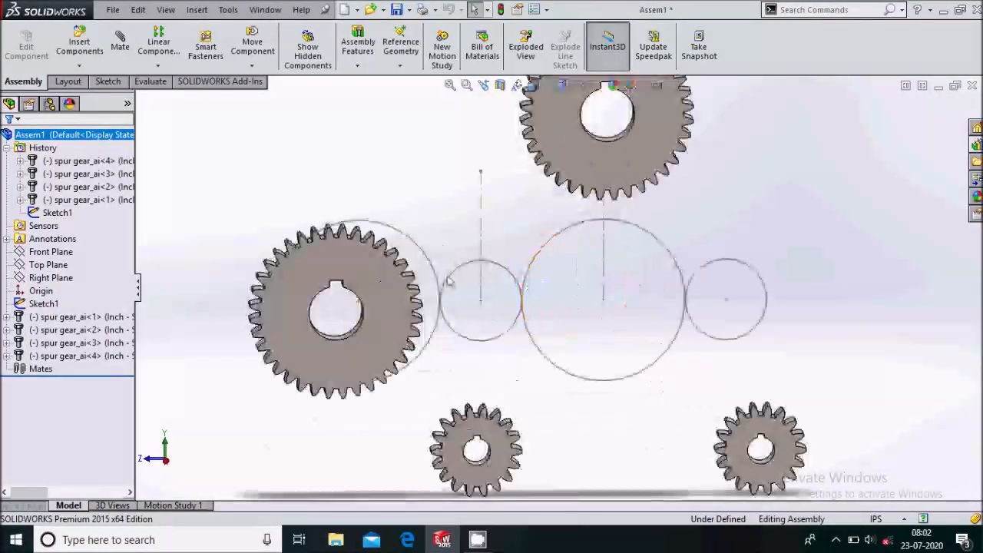
click(121, 47)
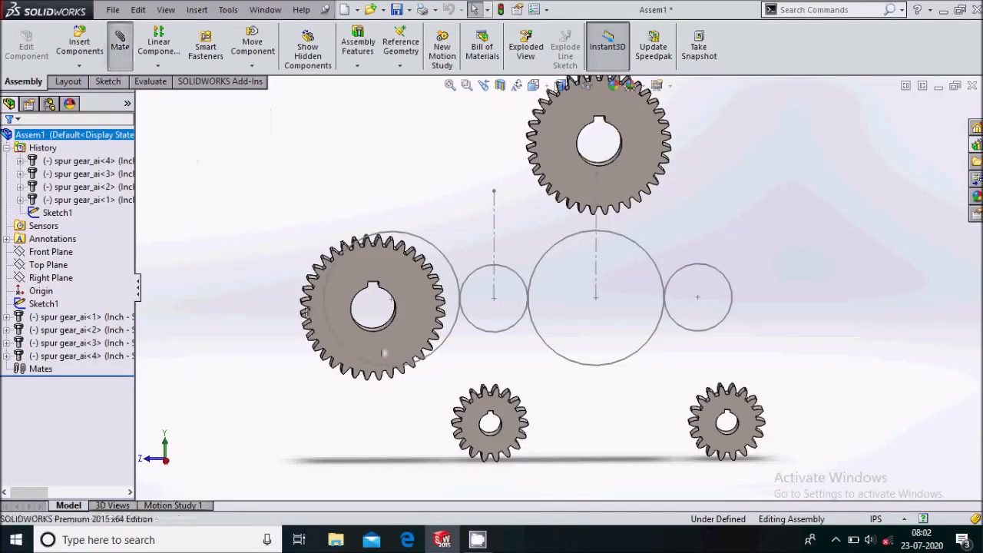
scroll(390, 341, down, 3)
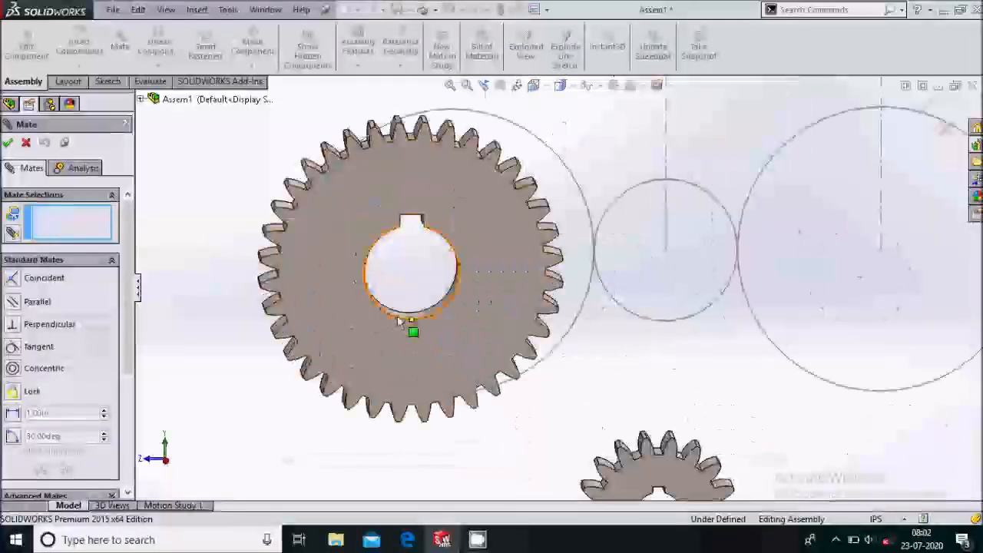
scroll(407, 318, down, 4)
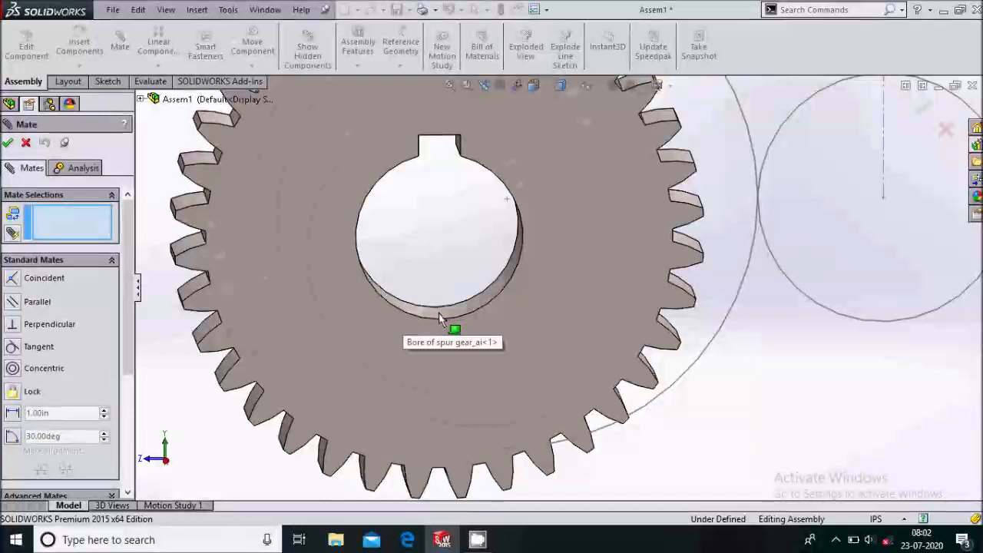
click(439, 317)
scroll(438, 317, up, 3)
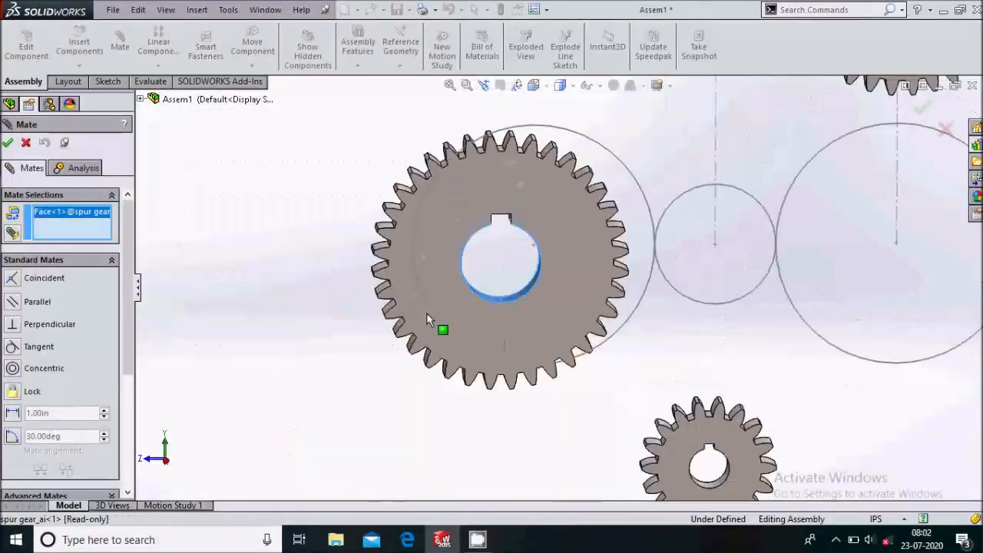
click(622, 341)
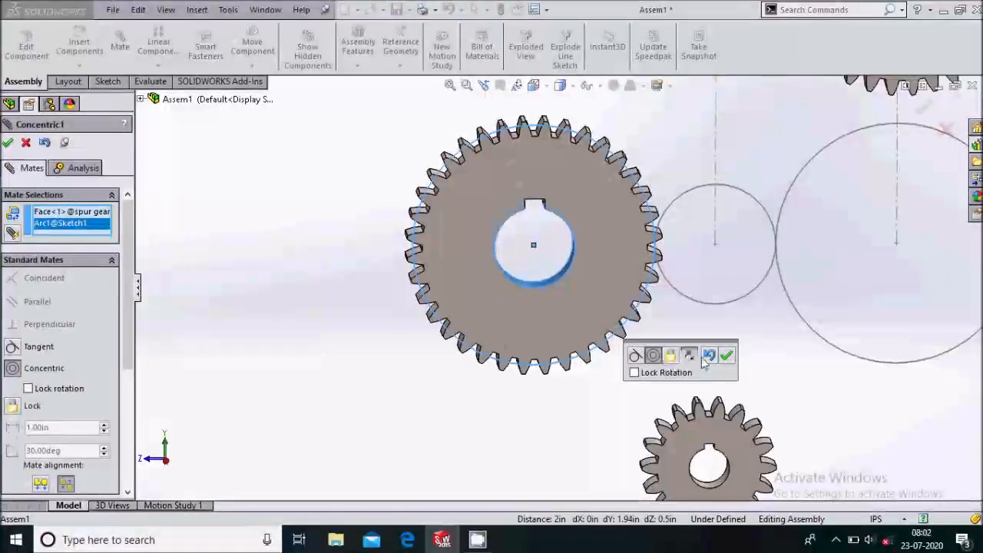
click(726, 356)
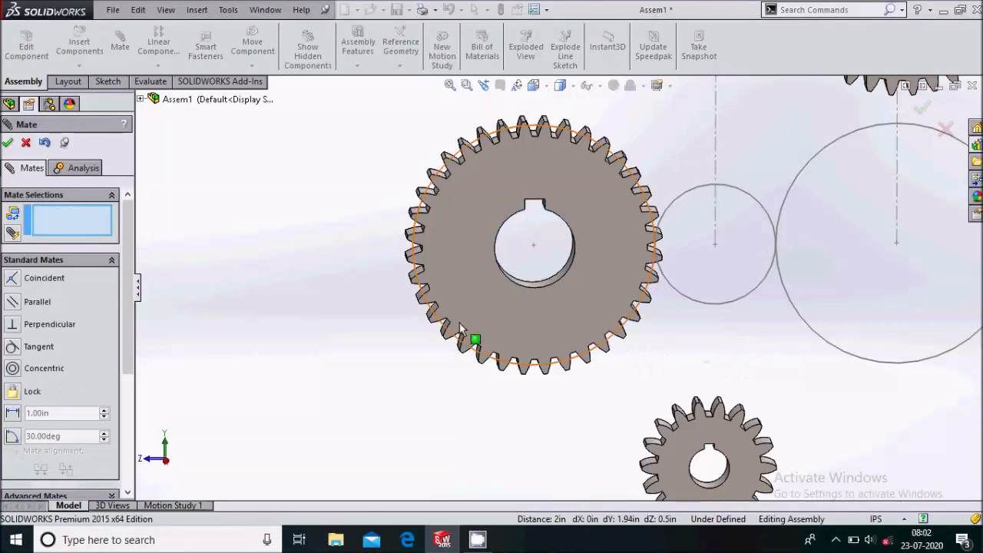
- Add a coincident mate between the assembly's Right Plane and the front face of the first large gear
scroll(558, 288, up, 3)
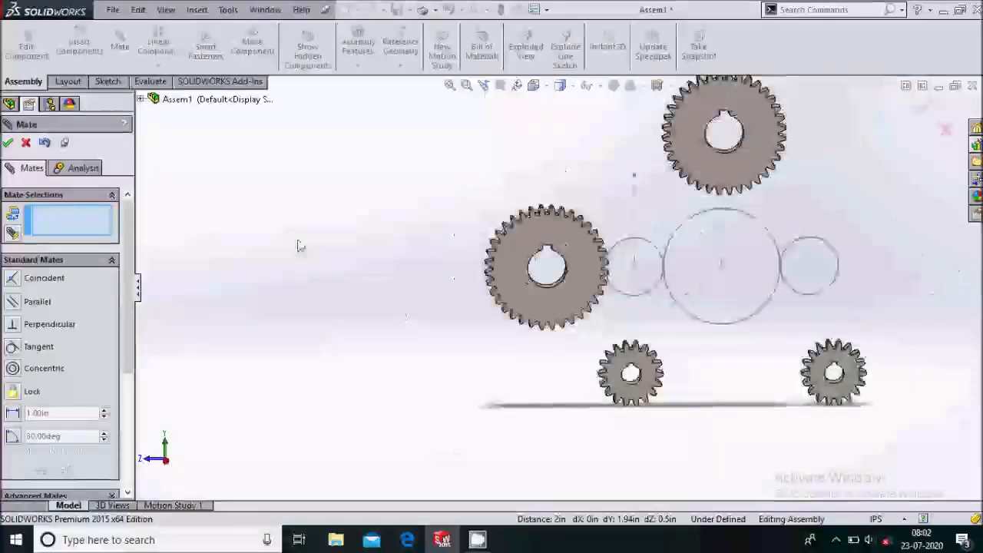
click(141, 99)
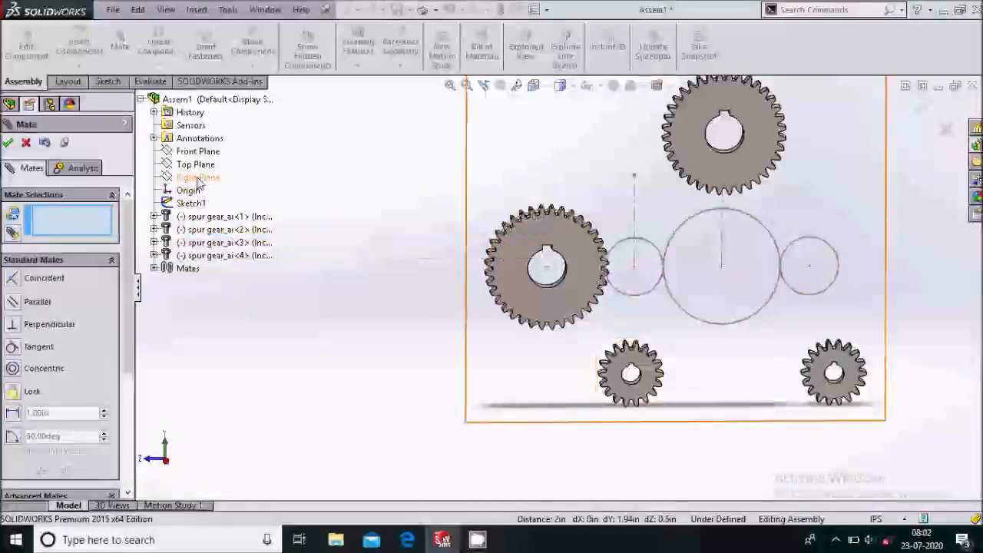
click(198, 177)
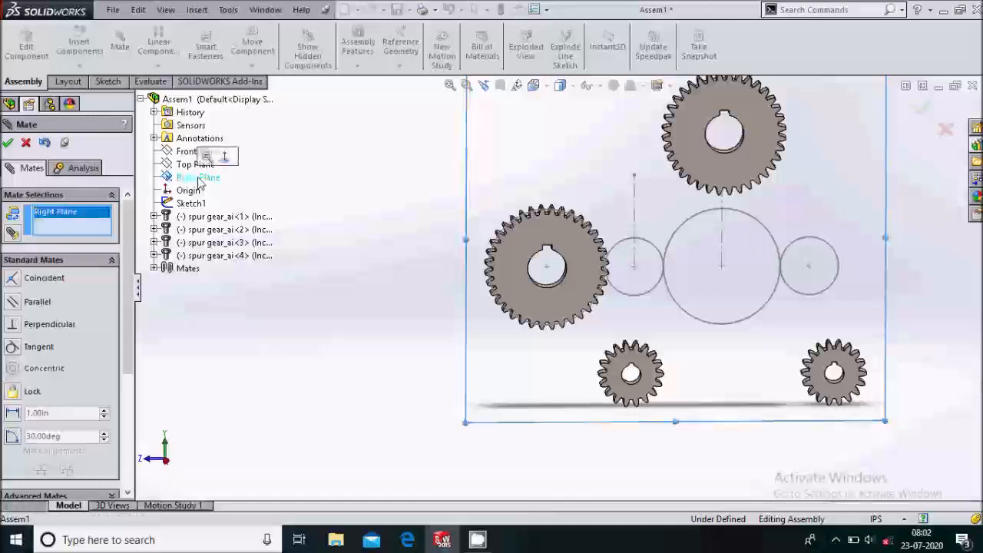
click(538, 305)
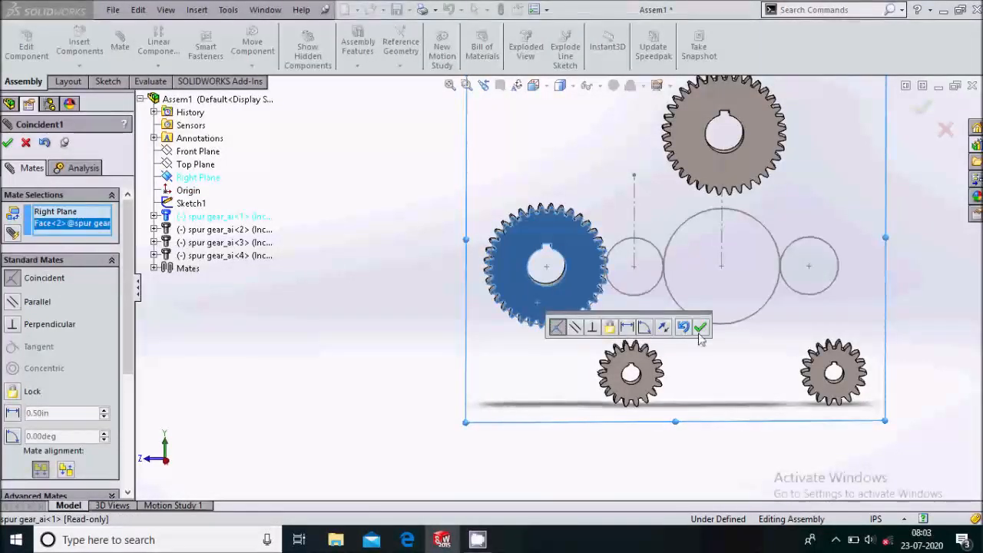
click(700, 328)
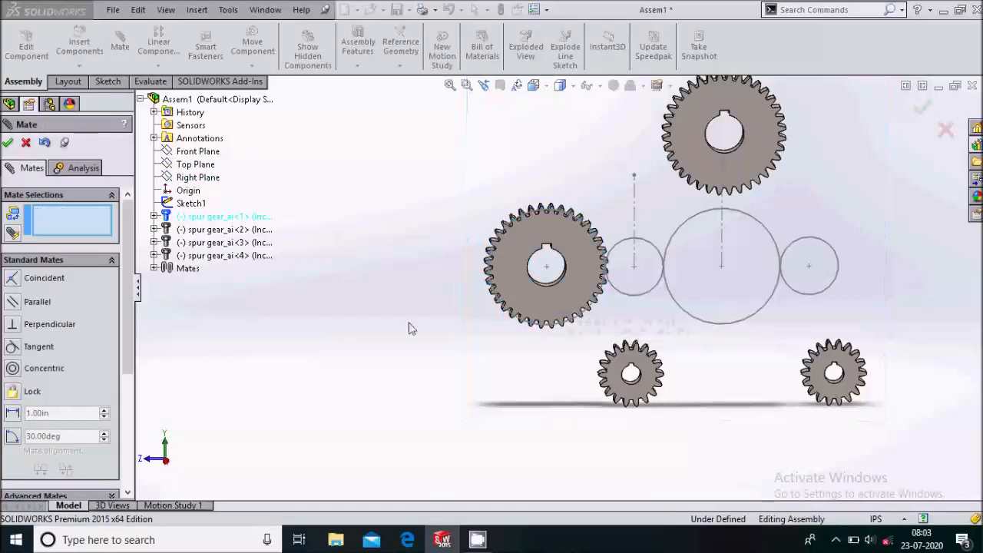
- Add a coincident mate between the front faces of the first small gear and the first large gear
scroll(376, 327, up, 2)
scroll(620, 350, down, 3)
scroll(600, 343, down, 1)
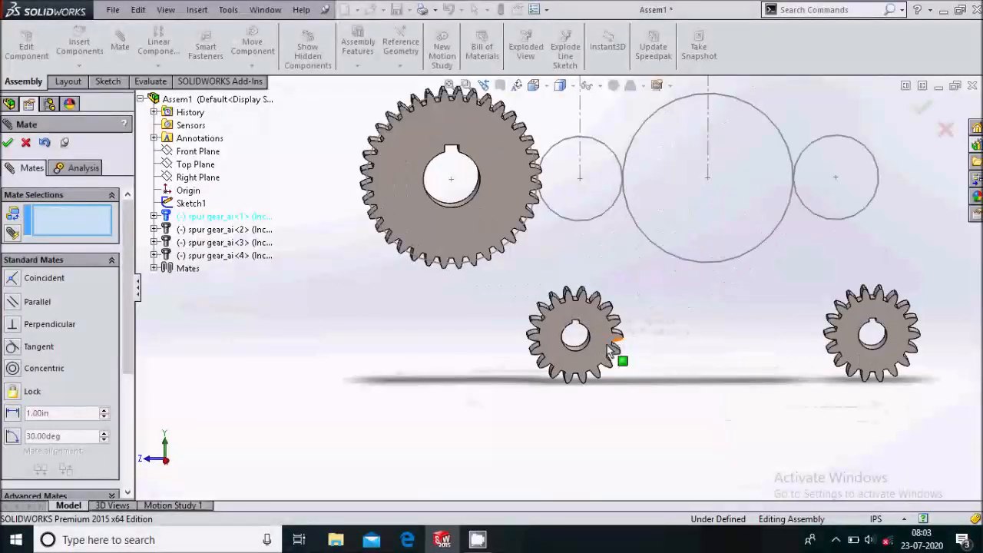
click(600, 343)
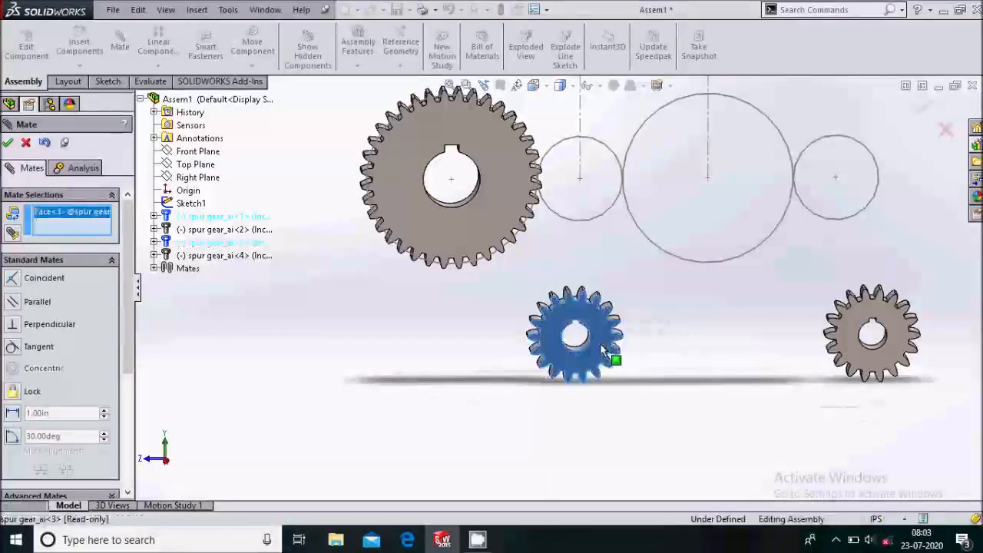
click(492, 201)
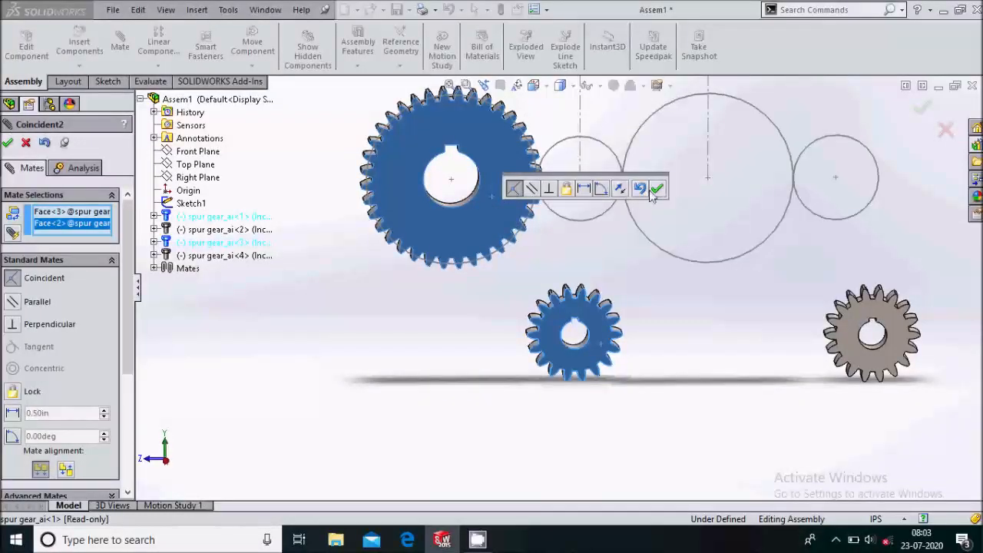
click(658, 190)
scroll(591, 322, down, 2)
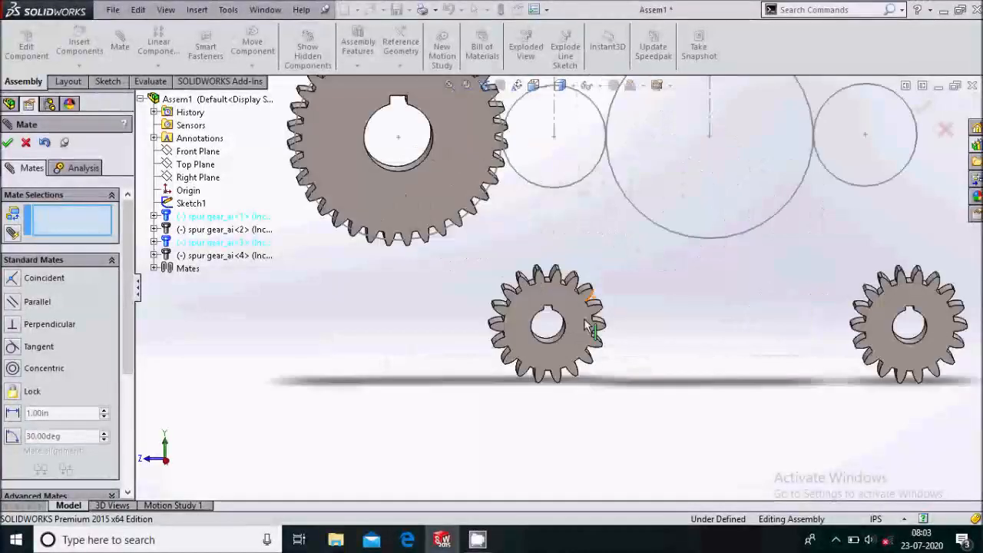
click(585, 338)
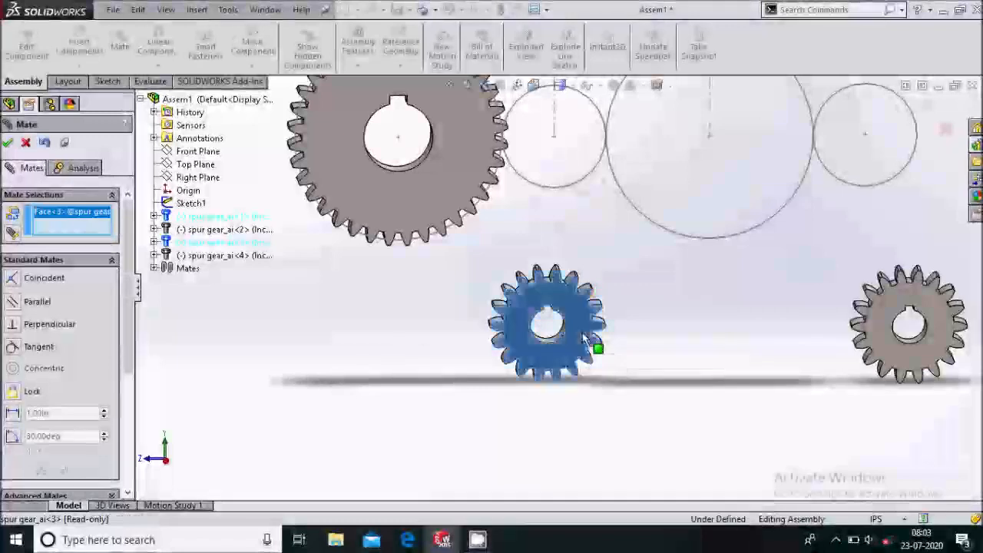
click(565, 192)
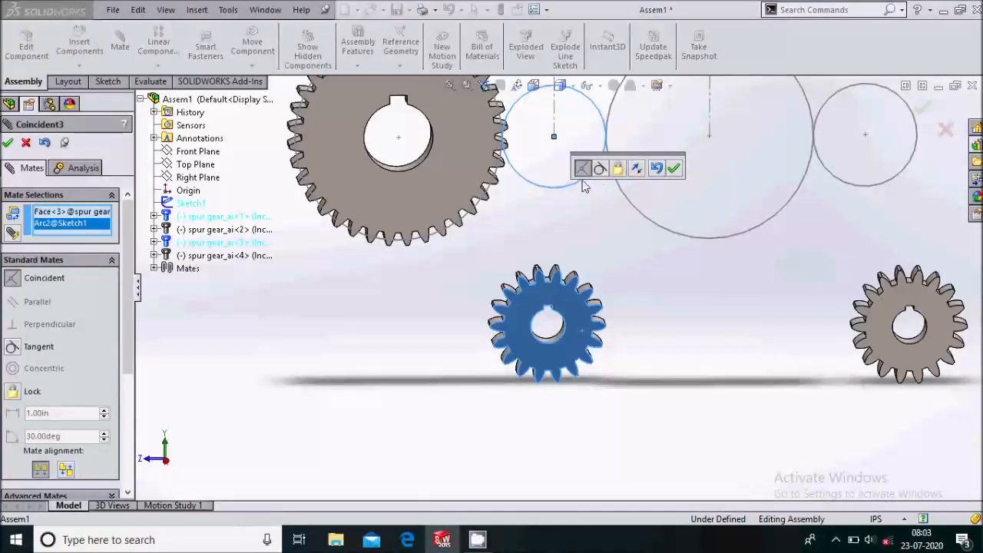
click(26, 145)
key(Escape)
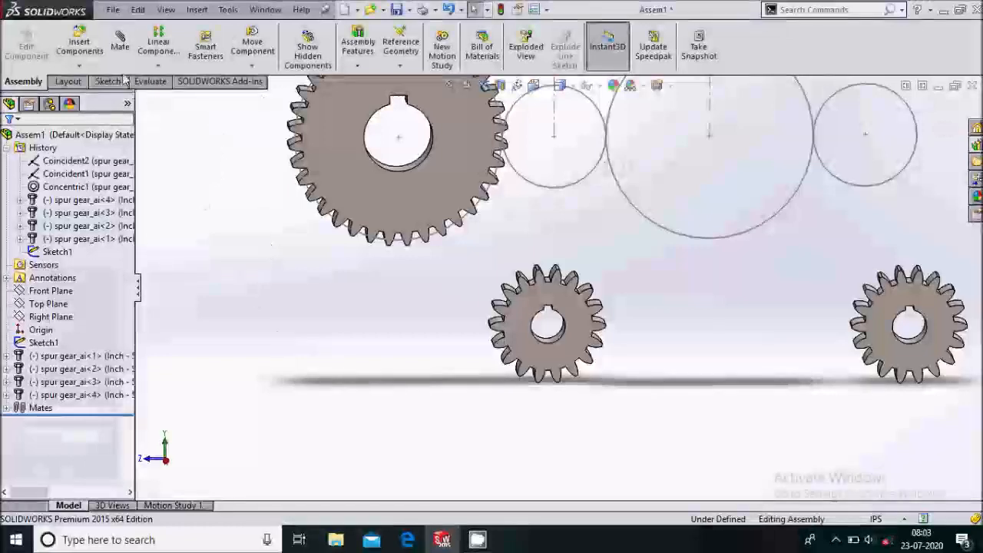
- Add a concentric mate between the first small gear's bore and the first 3 in sketch circle
scroll(551, 342, down, 3)
click(550, 328)
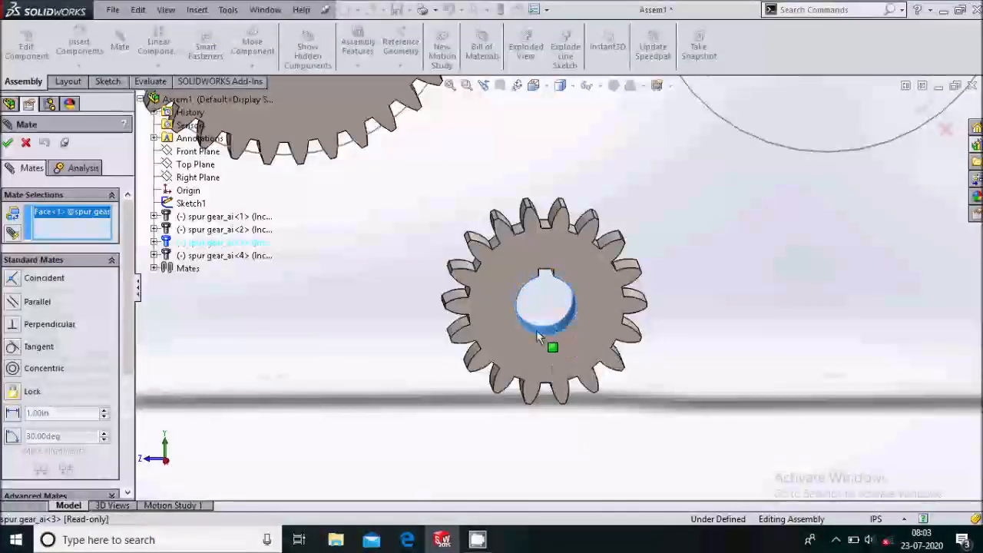
scroll(543, 328, up, 3)
click(550, 178)
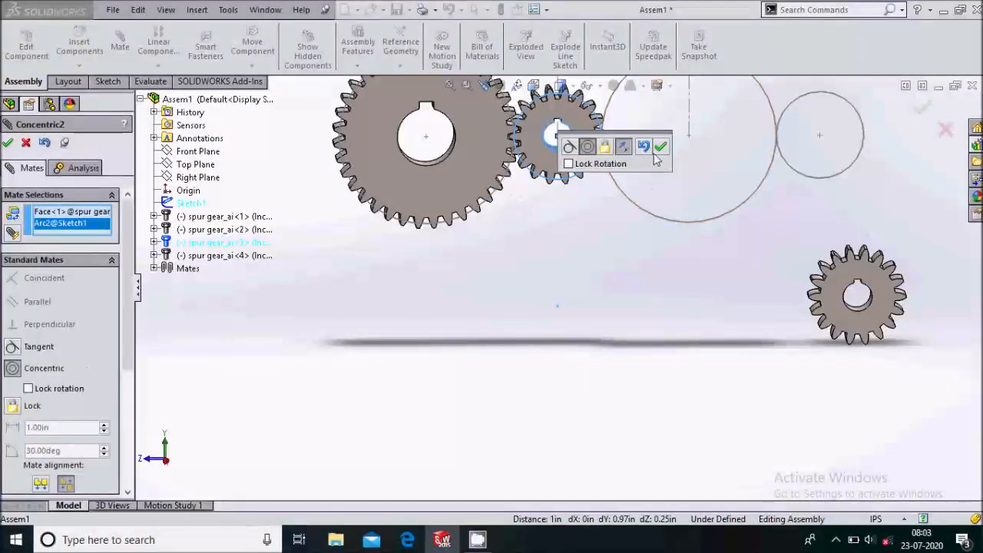
click(661, 148)
- Add a coincident mate between the front faces of the second large gear and the first small gear
scroll(668, 154, down, 3)
middle_drag(675, 153, 616, 252)
scroll(583, 123, up, 2)
click(551, 170)
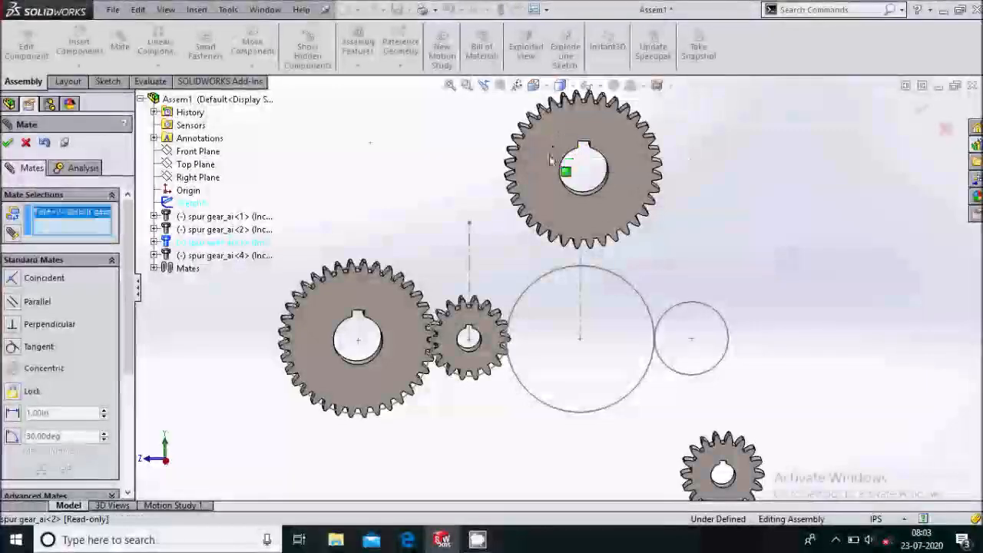
scroll(460, 346, up, 1)
click(495, 345)
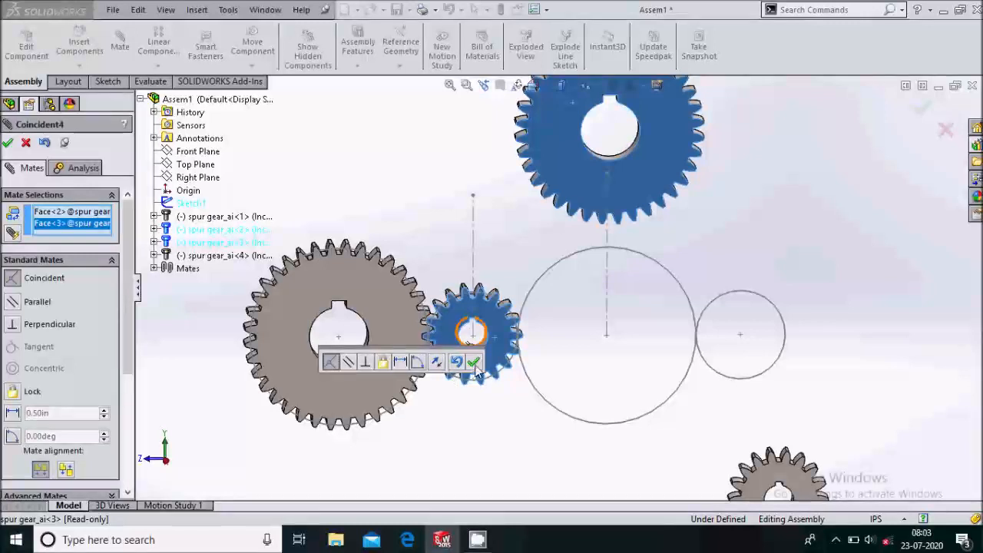
click(474, 362)
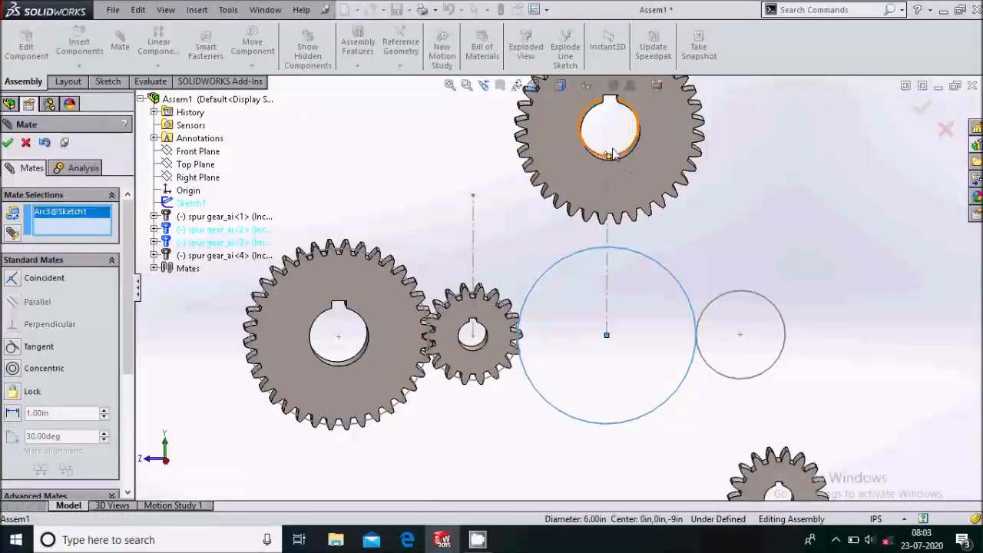
- Add a concentric mate between the second 6 in sketch circle and the second large gear's bore
scroll(612, 154, up, 3)
click(608, 209)
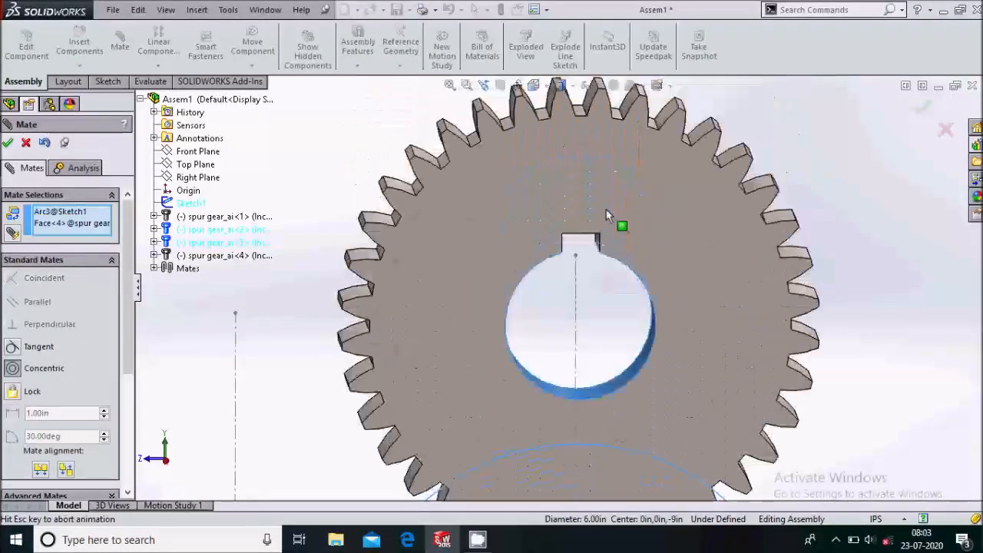
scroll(608, 209, down, 5)
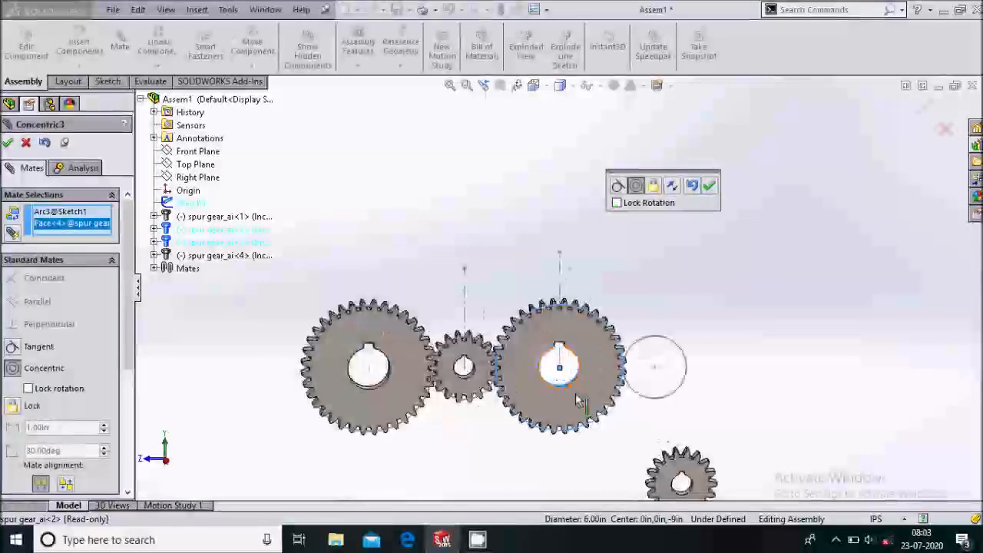
click(707, 185)
- Add a concentric mate between the second small gear's bore and the second 3 in sketch circle
key(z)
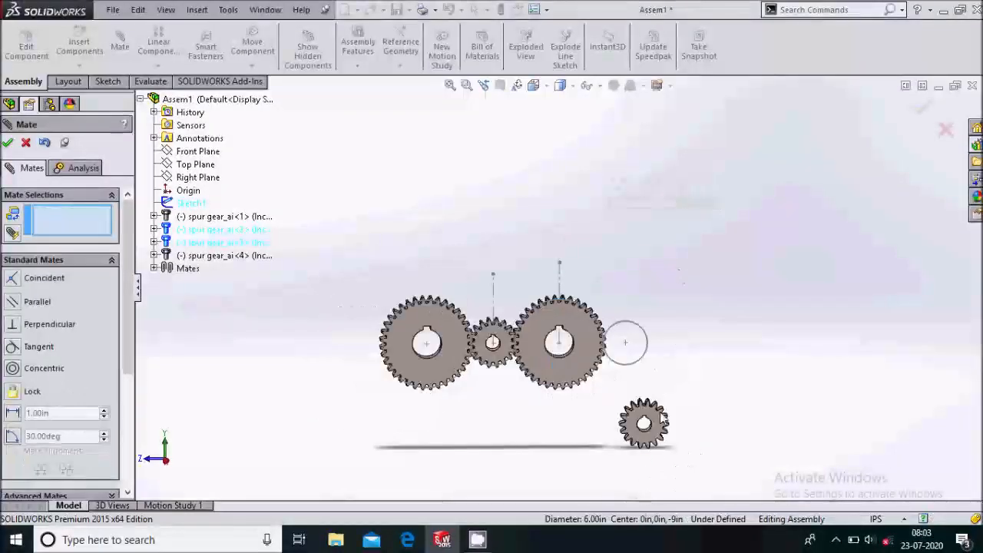
scroll(653, 430, up, 5)
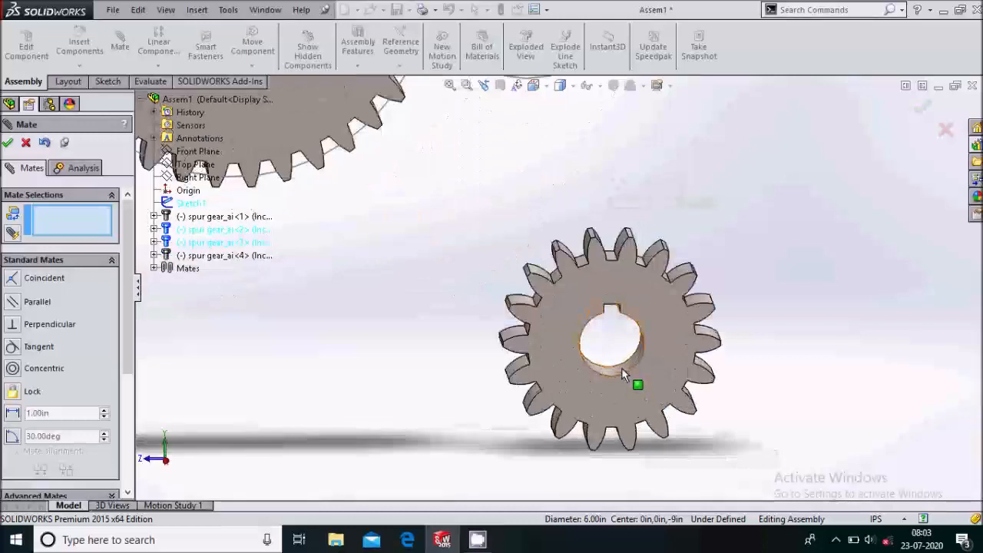
click(622, 368)
scroll(618, 361, down, 3)
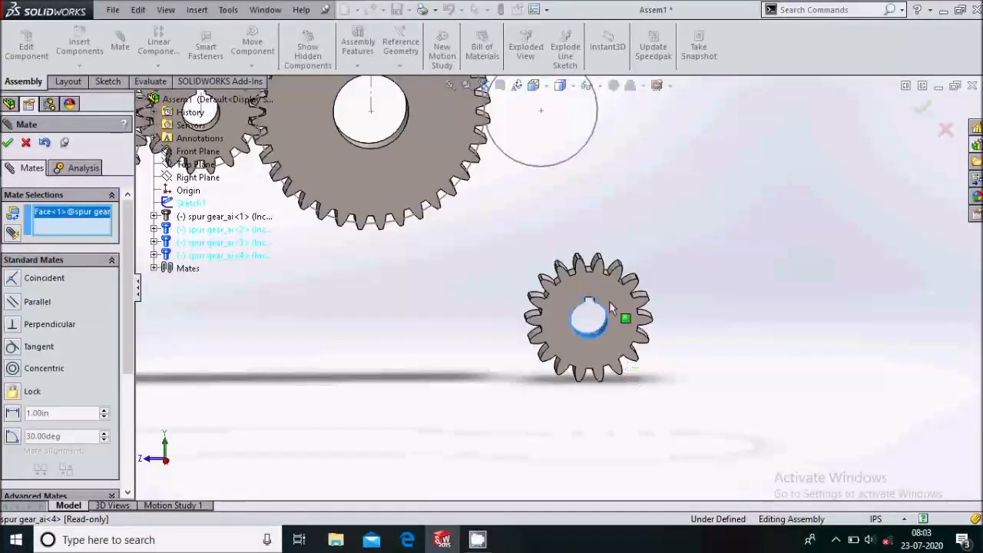
click(553, 174)
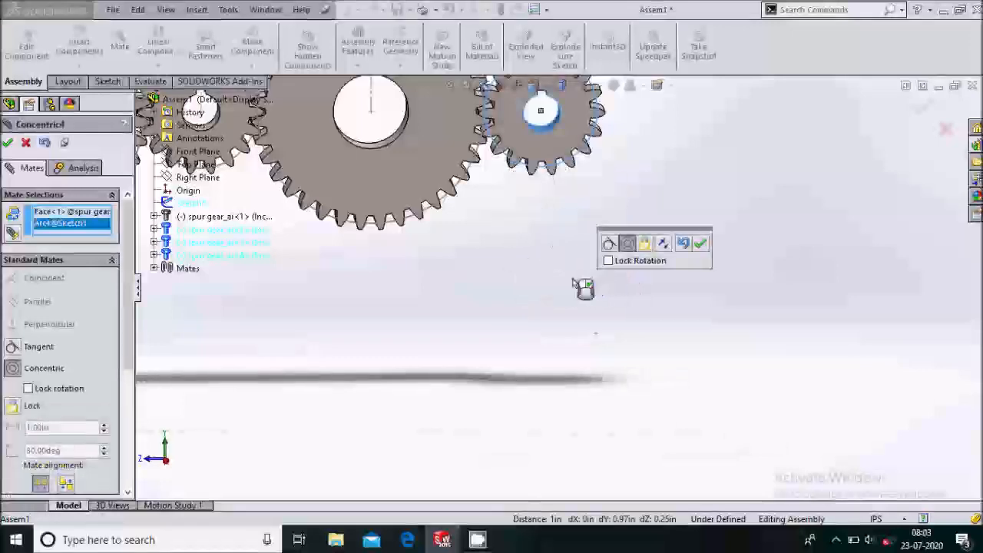
click(699, 244)
- Add a coincident mate between the front faces of the second large and second small gears, and end mating
scroll(625, 318, up, 3)
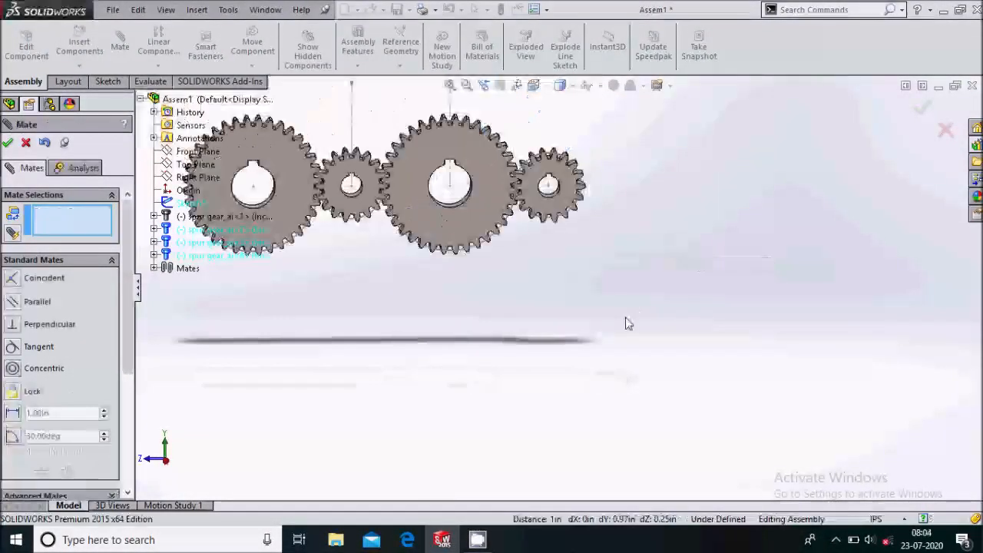
scroll(495, 150, down, 1)
click(486, 177)
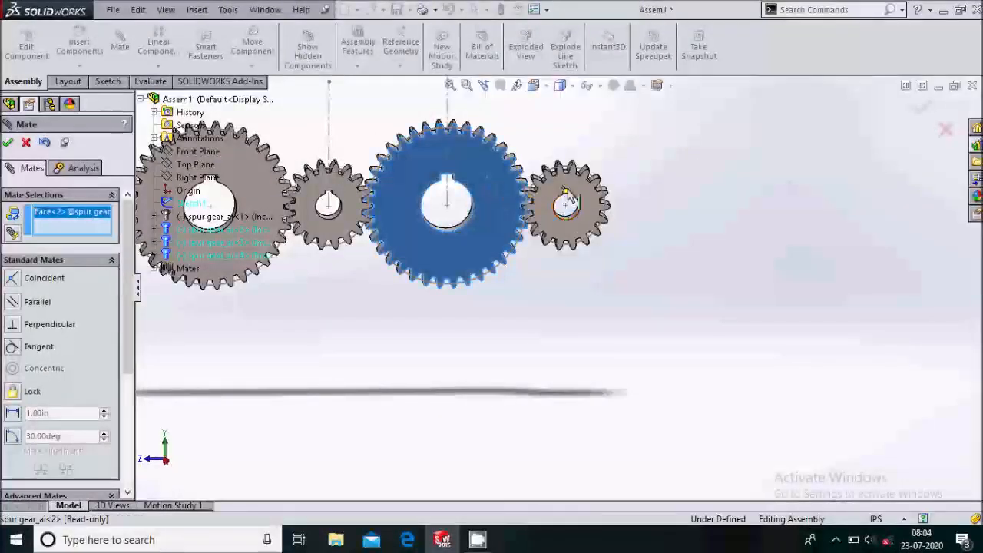
click(586, 197)
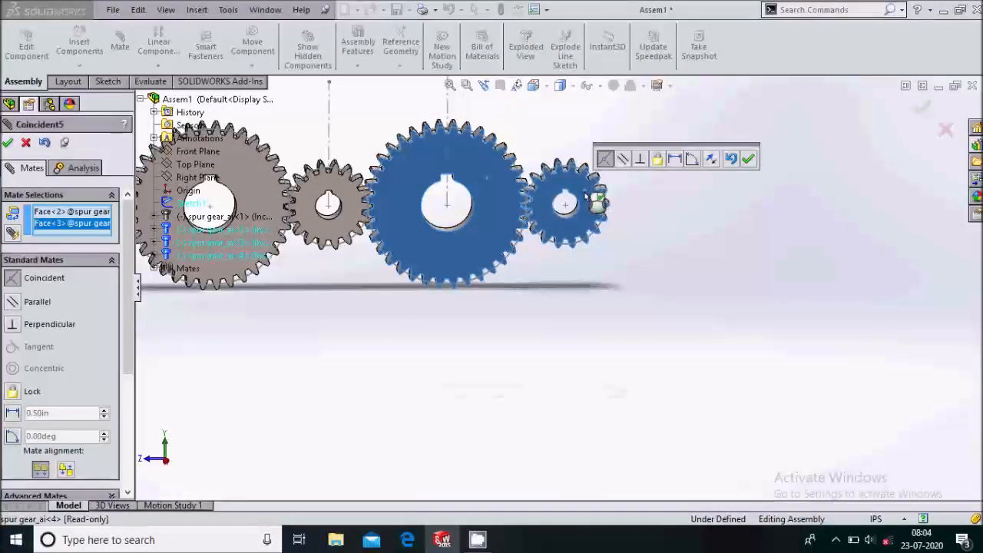
click(749, 158)
scroll(781, 259, up, 2)
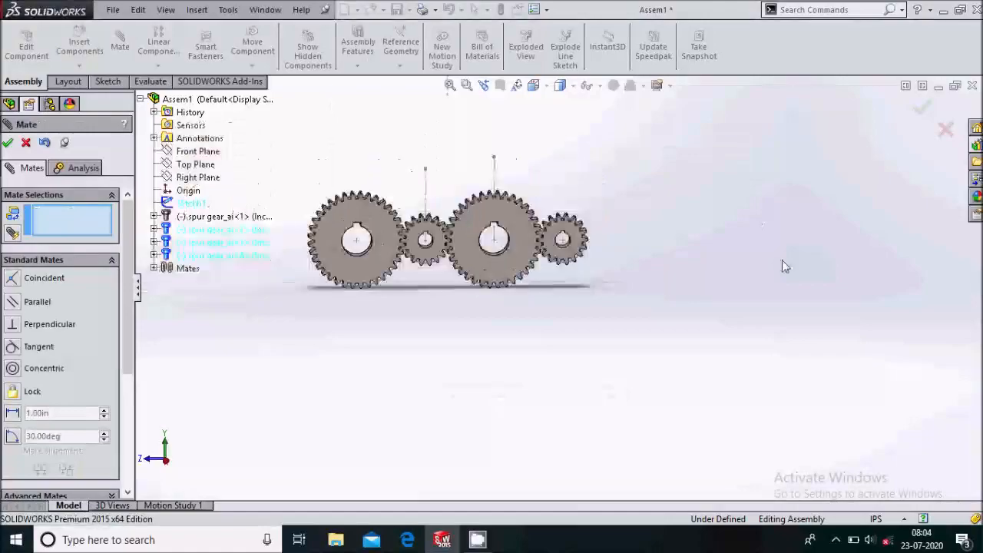
key(Escape)
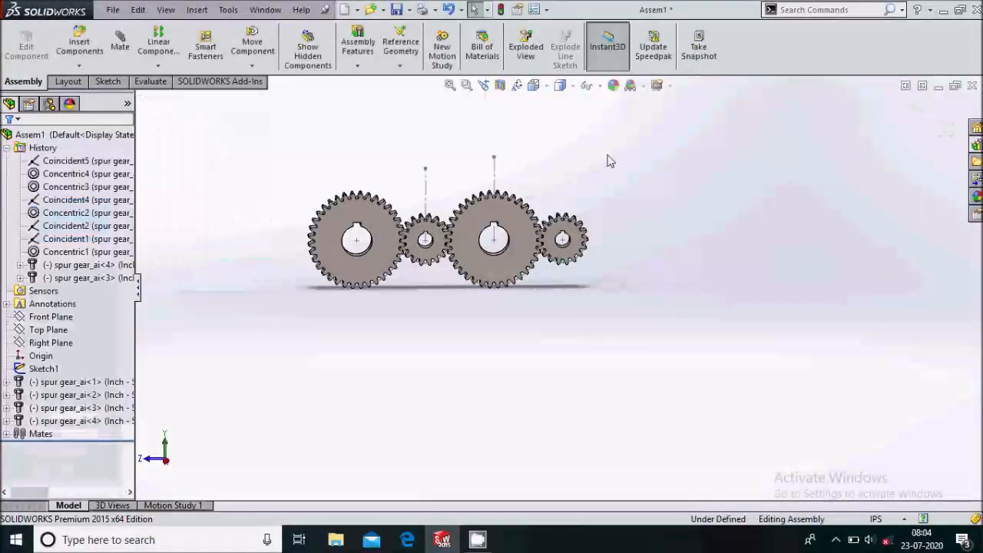
- View the gear train normal to the first large gear's face and examine how the teeth of neighbouring gears mesh
scroll(431, 226, down, 2)
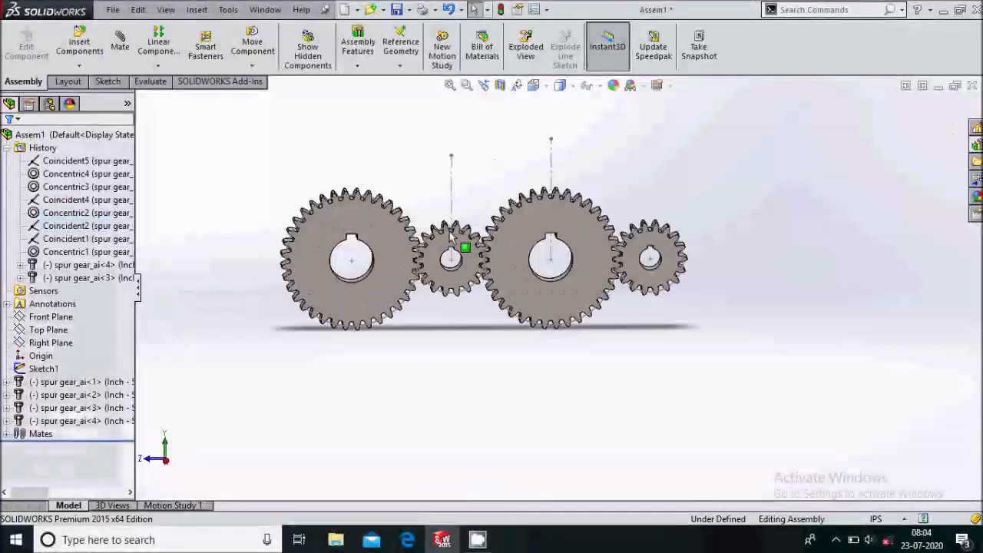
click(401, 240)
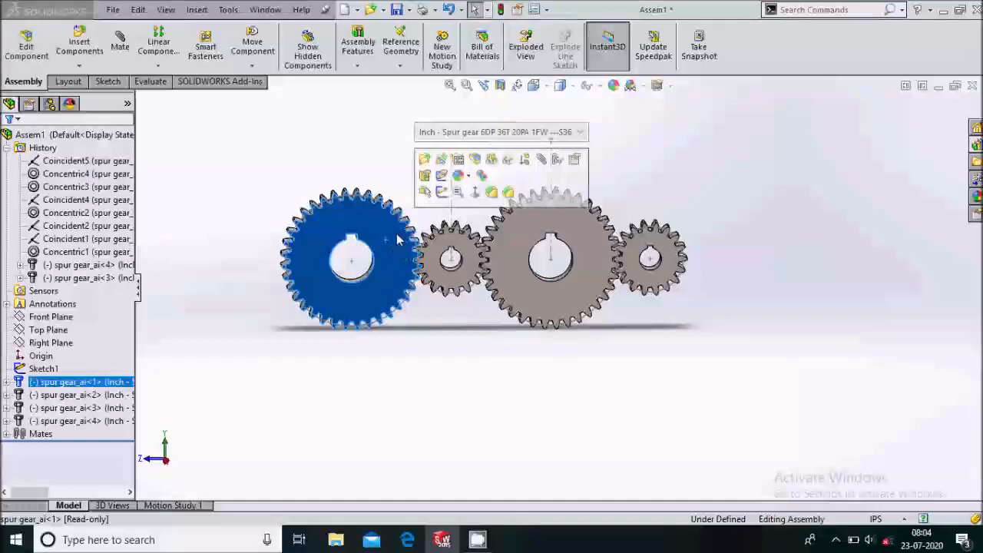
click(474, 192)
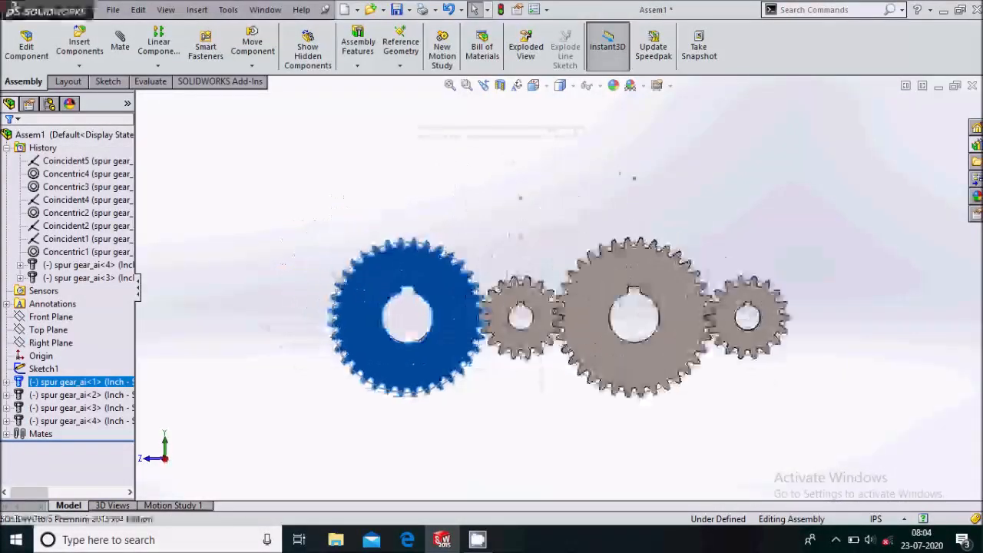
scroll(491, 329, down, 8)
scroll(547, 343, up, 4)
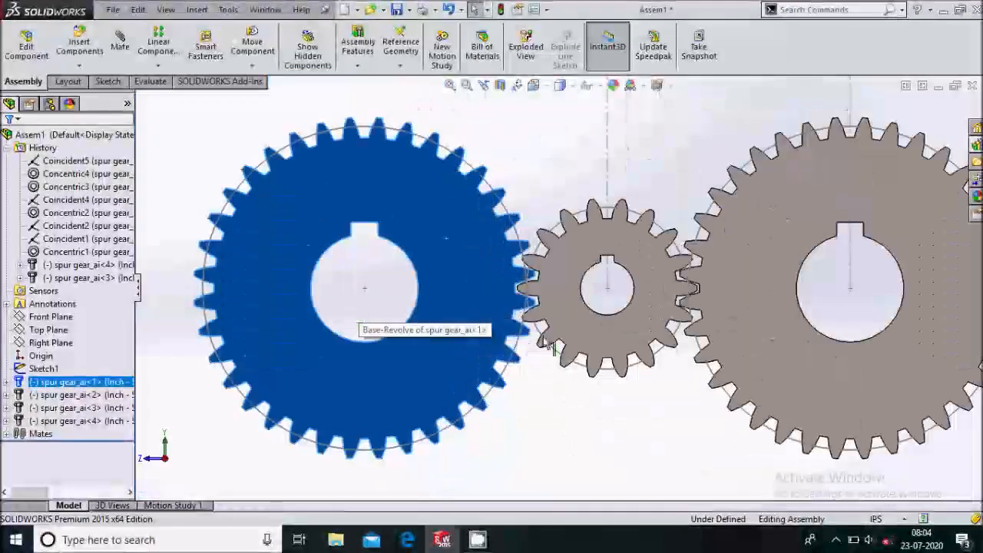
scroll(549, 343, up, 3)
scroll(707, 332, down, 8)
scroll(705, 328, up, 10)
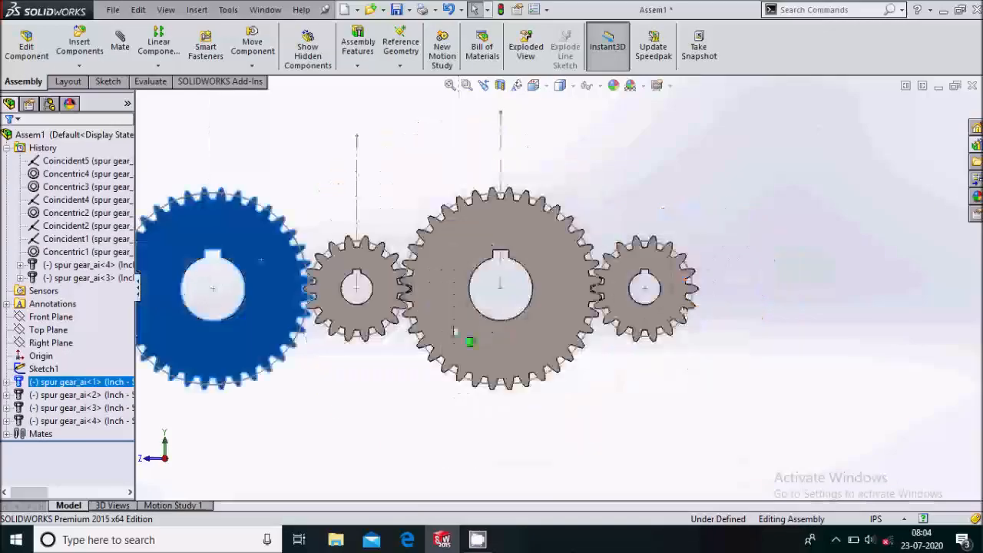
scroll(454, 332, up, 1)
click(347, 182)
scroll(393, 202, up, 2)
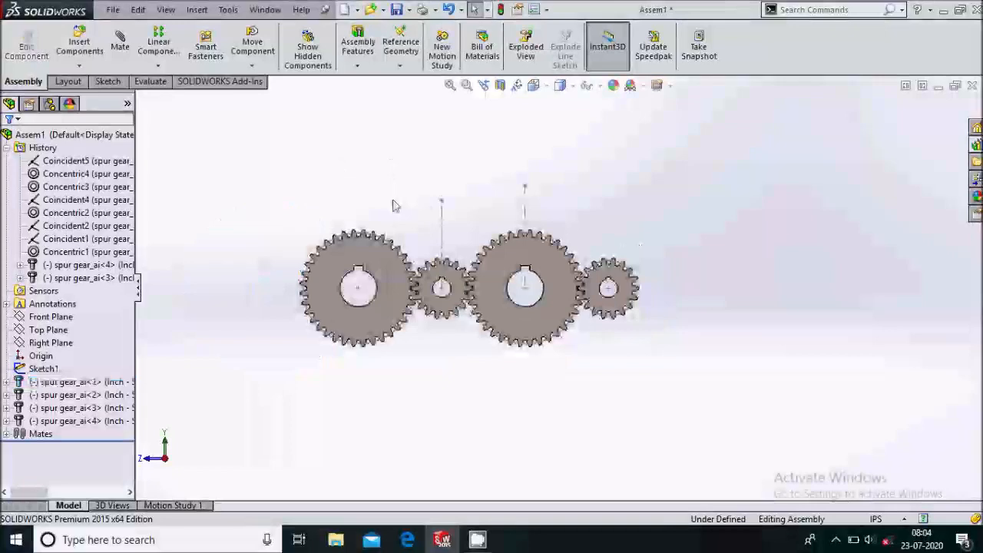
scroll(422, 234, down, 2)
middle_drag(421, 219, 422, 232)
scroll(450, 305, down, 2)
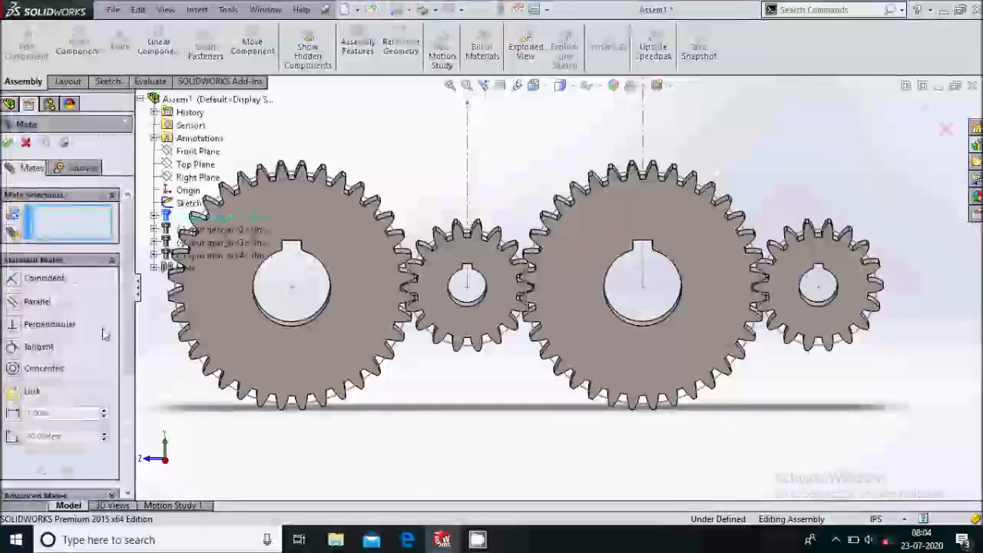
- Add a gear mate between the bores of the first large gear and the first small gear with a 2 in : 1 in ratio
click(89, 428)
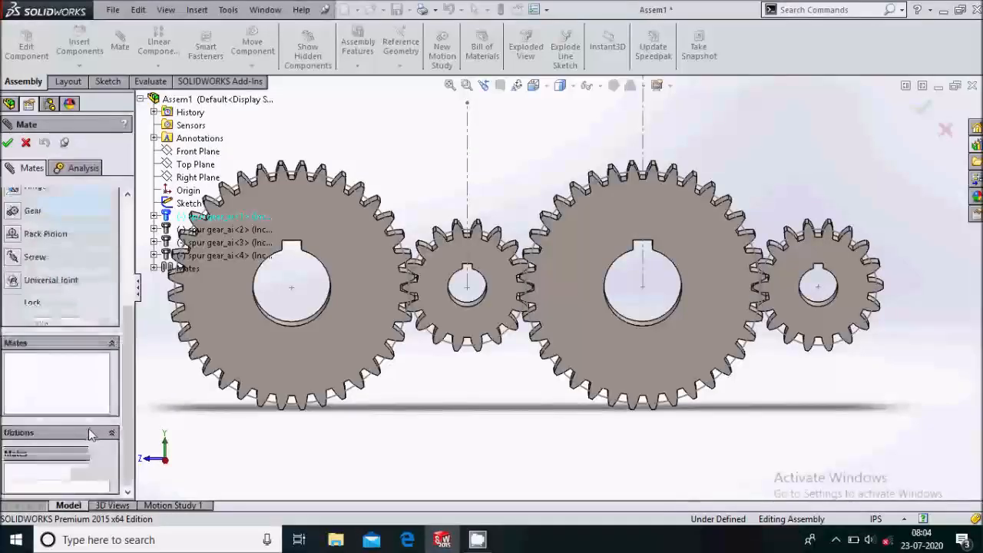
scroll(84, 345, up, 3)
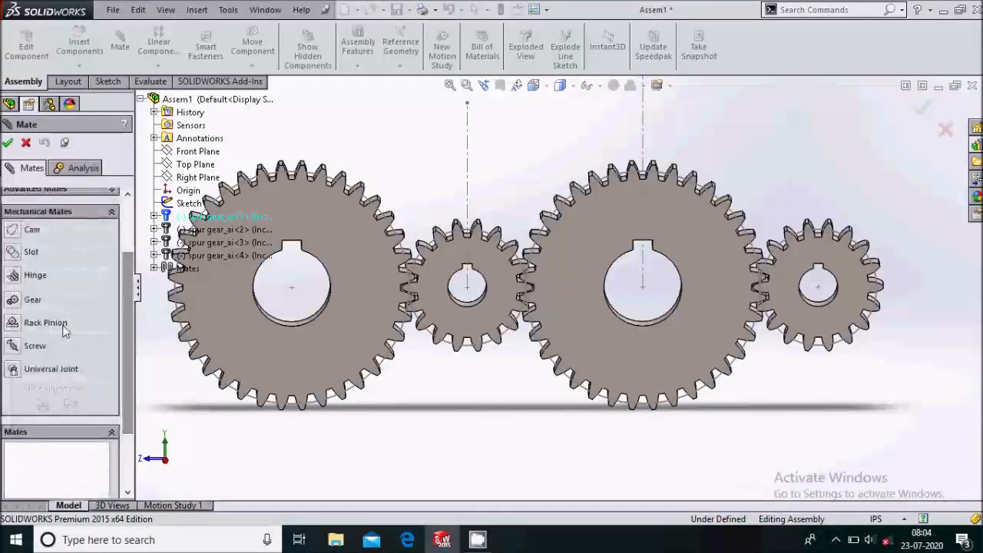
click(13, 301)
scroll(326, 327, down, 5)
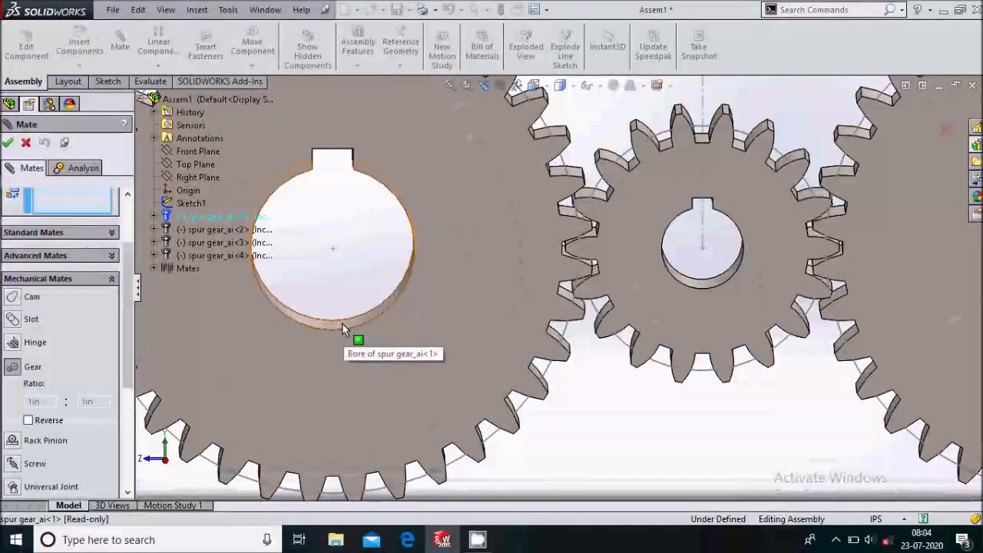
click(341, 322)
scroll(562, 285, up, 2)
scroll(657, 276, down, 3)
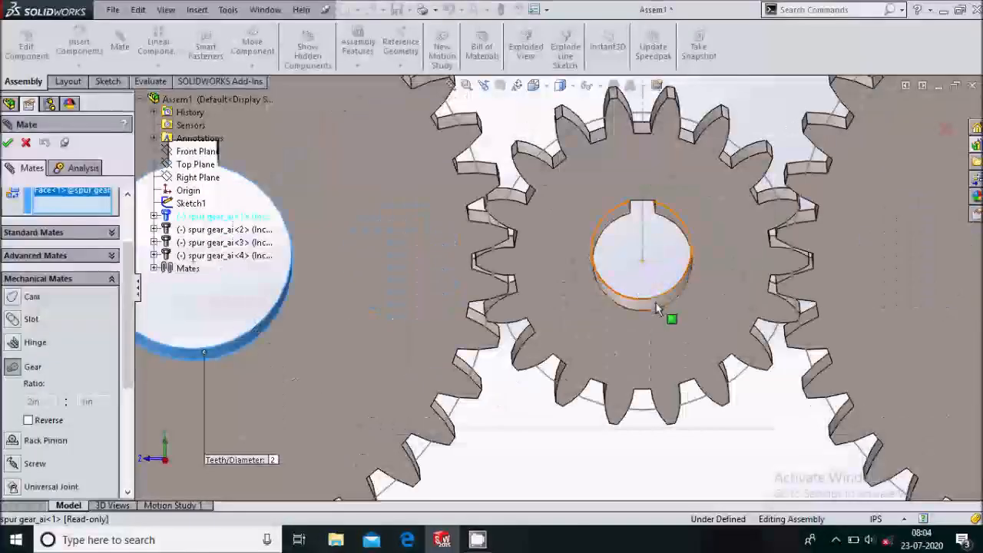
click(654, 304)
scroll(604, 313, up, 3)
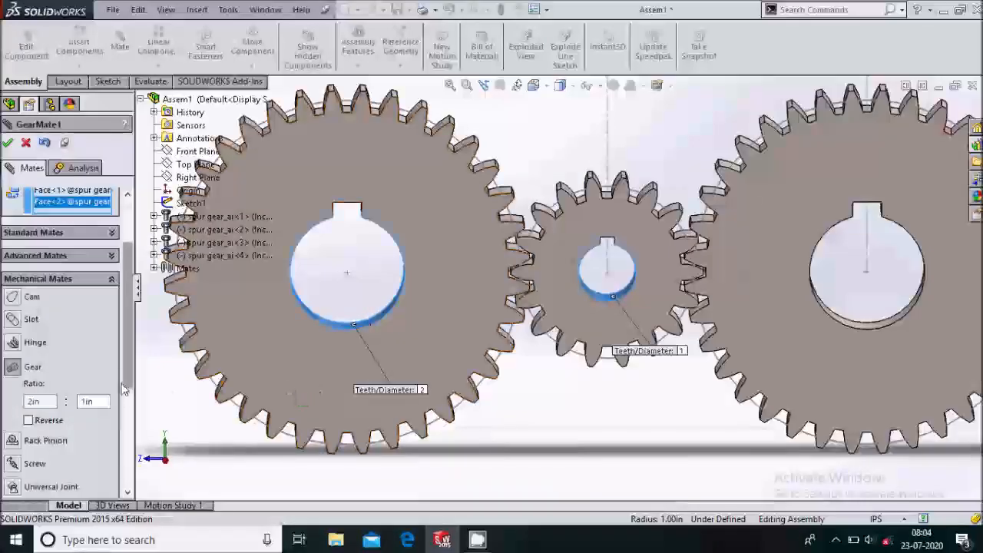
drag(126, 368, 131, 388)
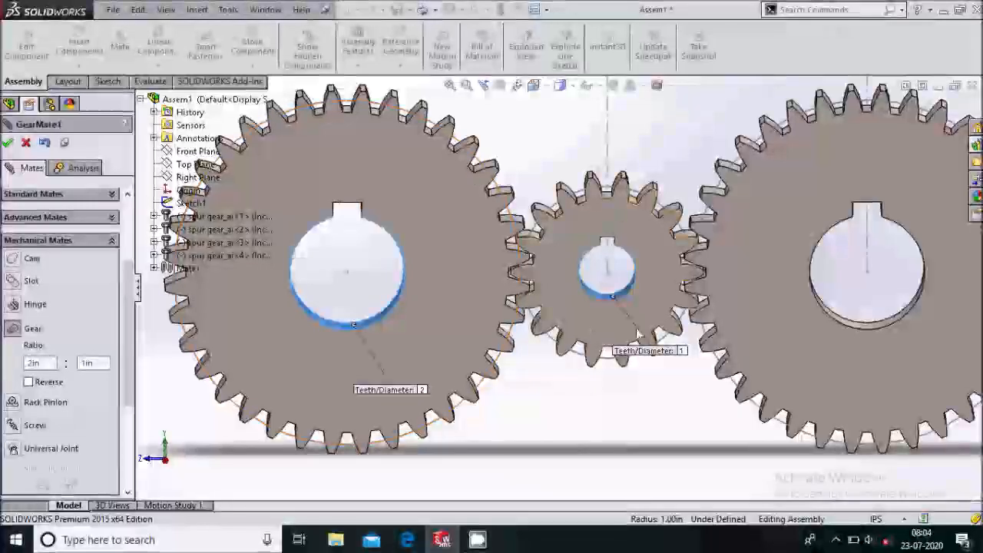
scroll(452, 286, up, 3)
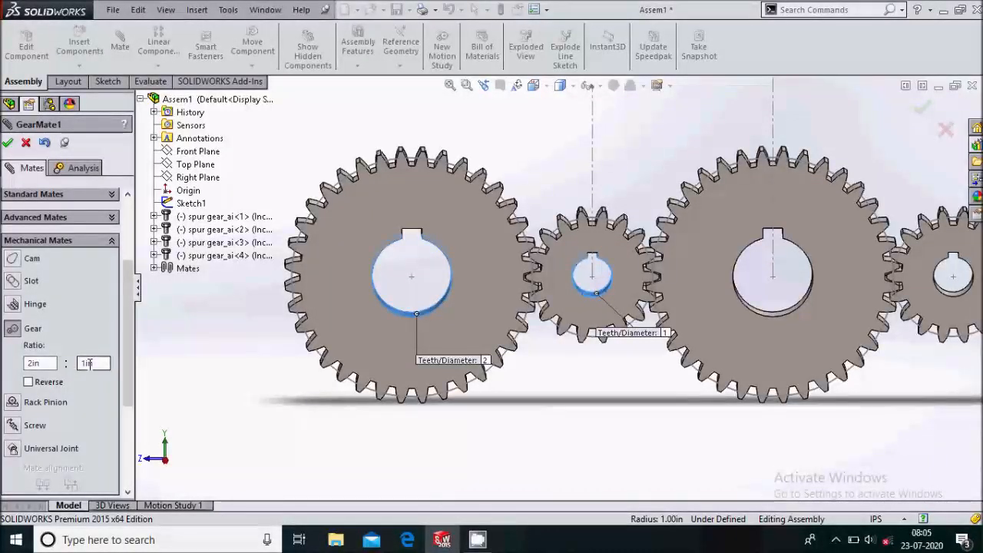
click(7, 142)
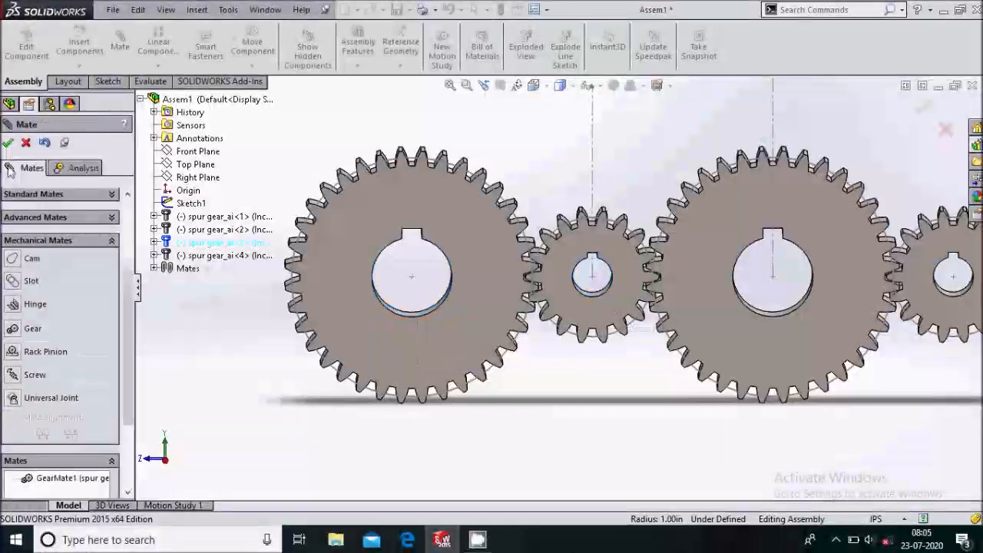
- Add a gear mate between the bores of the first small gear and the second large gear with a 1 in : 2 in ratio
click(23, 330)
scroll(591, 288, down, 5)
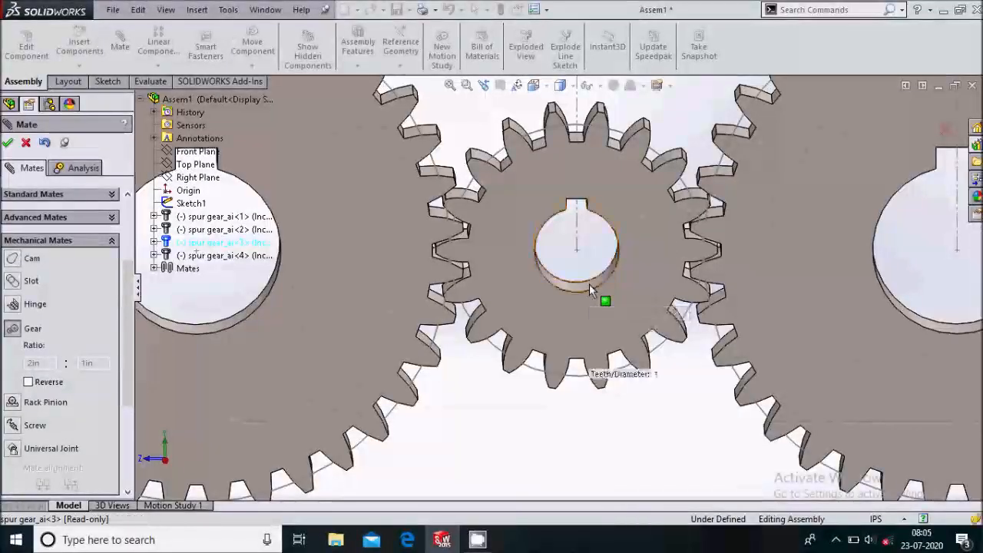
click(589, 284)
scroll(588, 284, up, 3)
scroll(820, 323, down, 3)
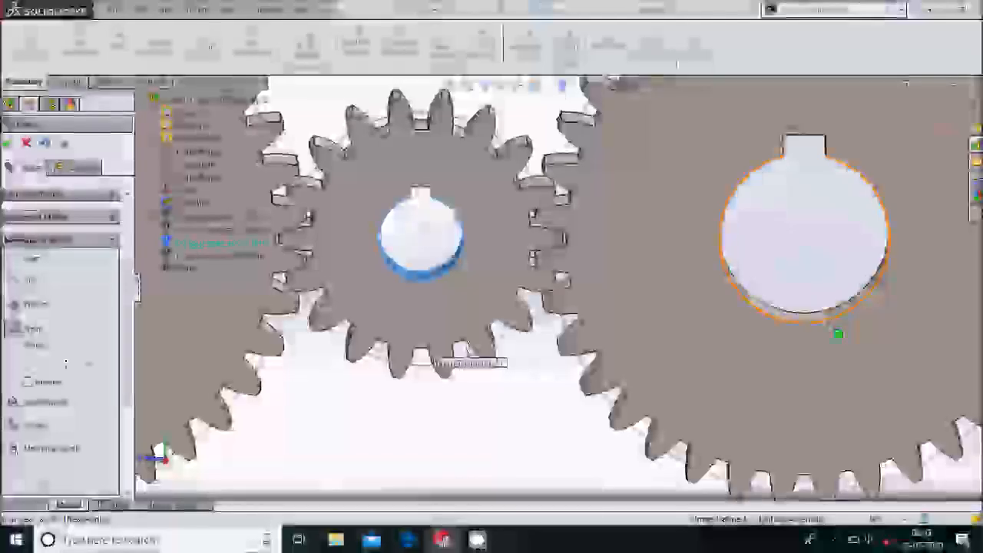
click(818, 323)
scroll(811, 332, up, 3)
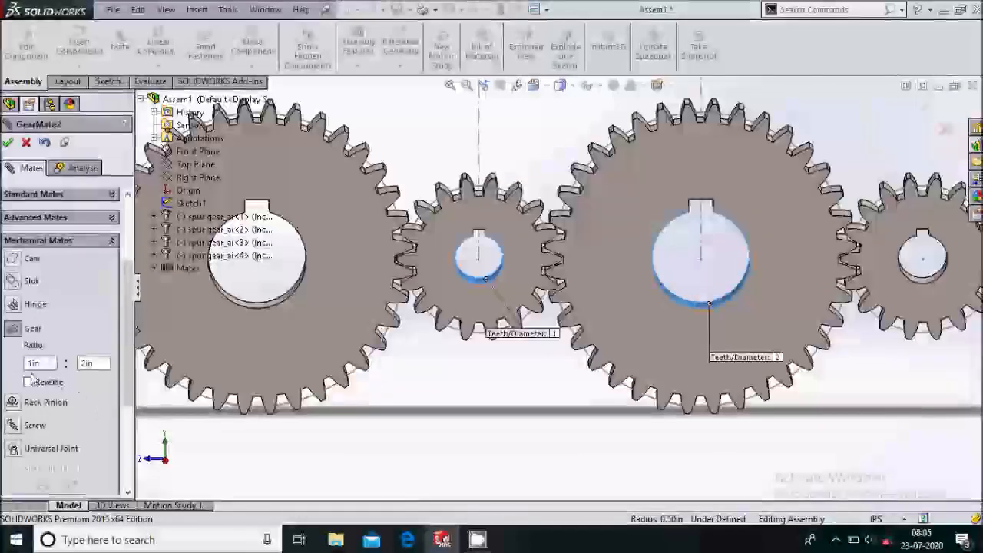
click(7, 143)
- Add a gear mate between the bores of the second large and second small gears with a 2 in : 1 in ratio, and end mating
scroll(681, 315, down, 3)
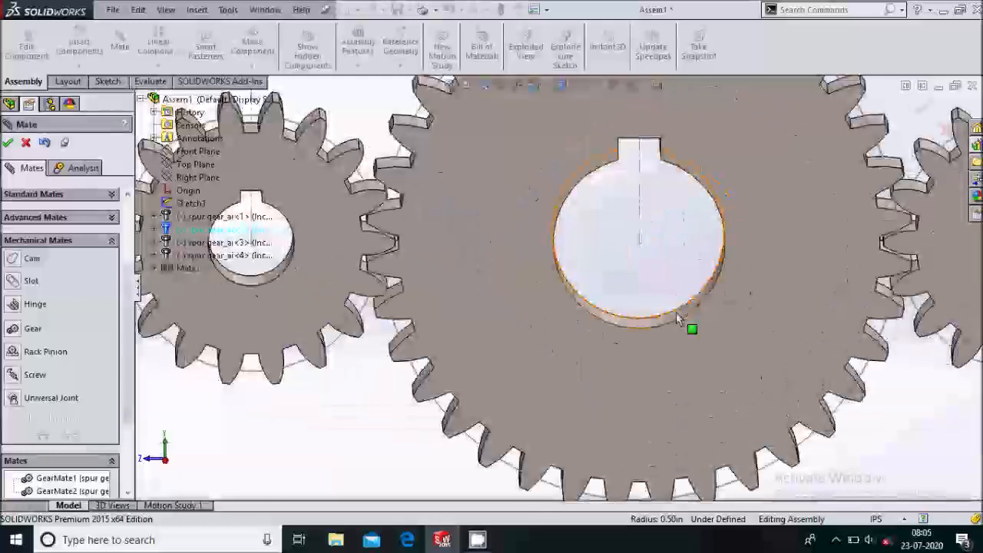
click(679, 321)
scroll(634, 322, up, 3)
scroll(781, 296, down, 3)
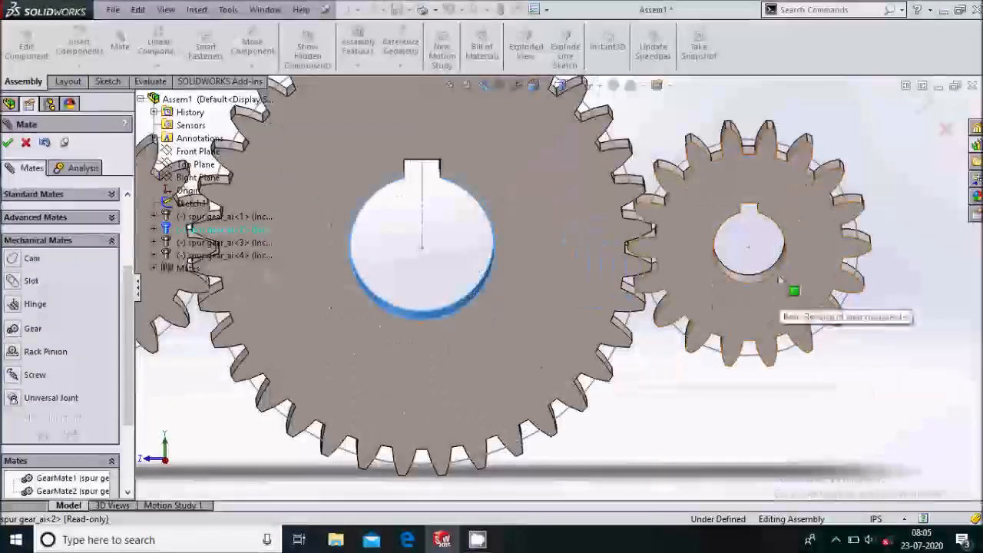
click(760, 274)
scroll(777, 318, up, 4)
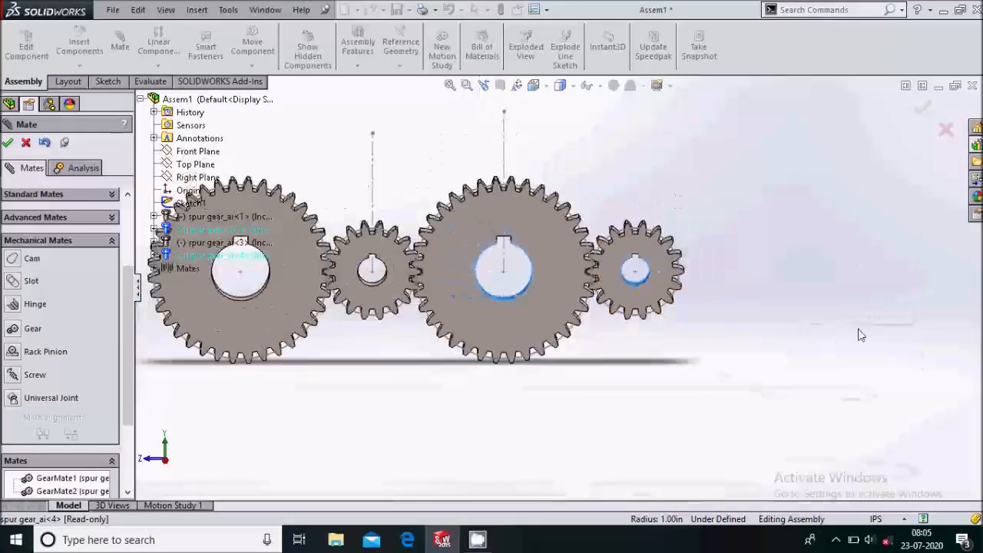
click(32, 328)
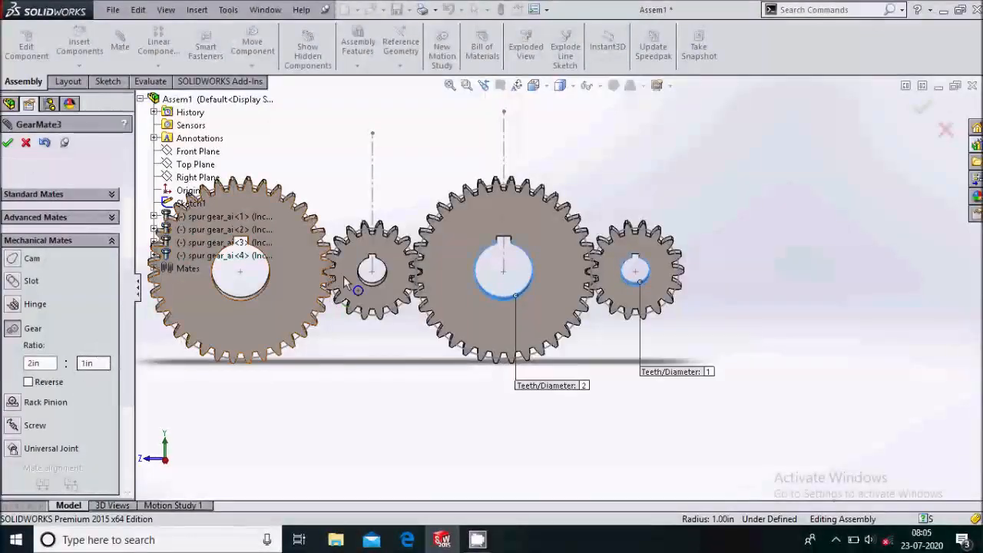
scroll(486, 261, down, 3)
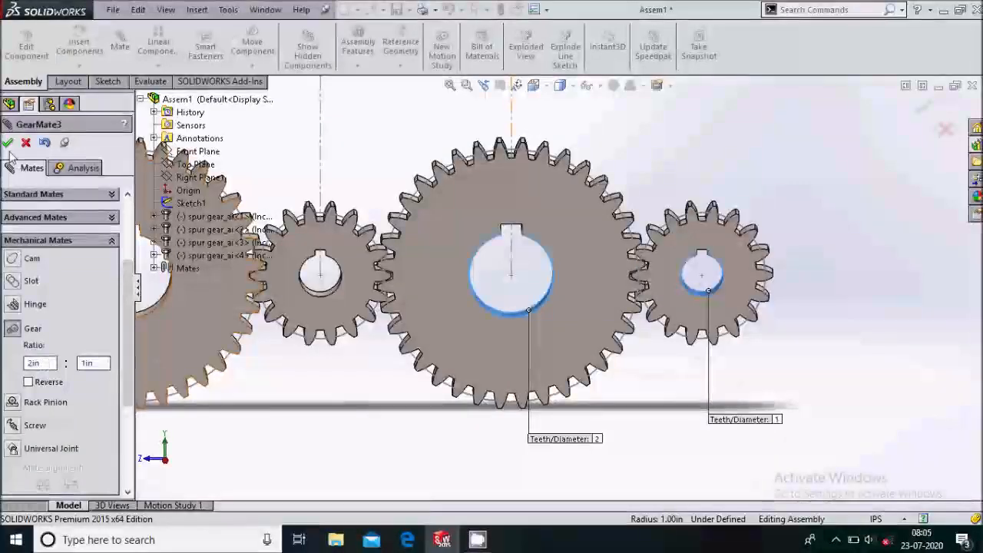
click(9, 144)
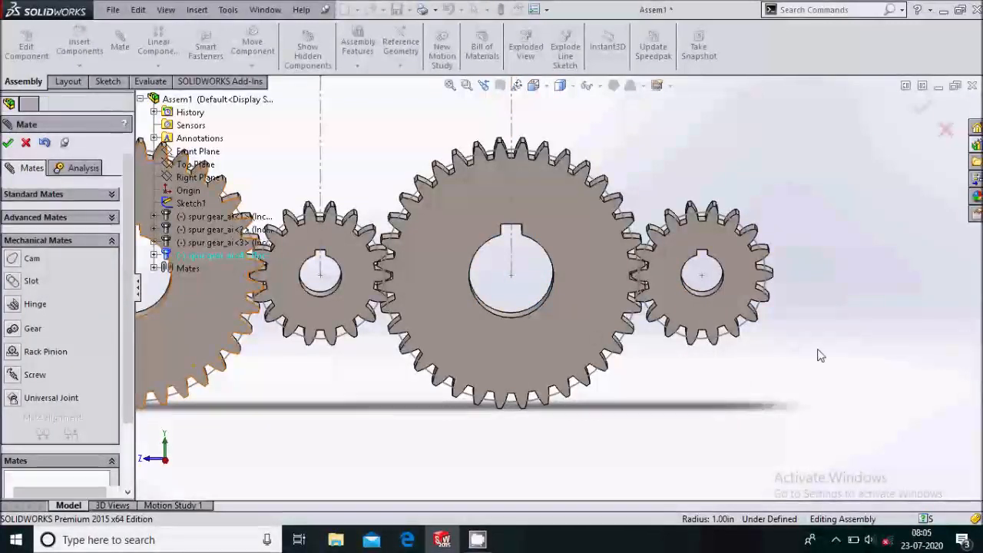
key(Escape)
- Hide the layout sketch with the vertical centerlines and pitch circles behind the gears
scroll(824, 345, up, 3)
scroll(376, 208, down, 3)
click(441, 215)
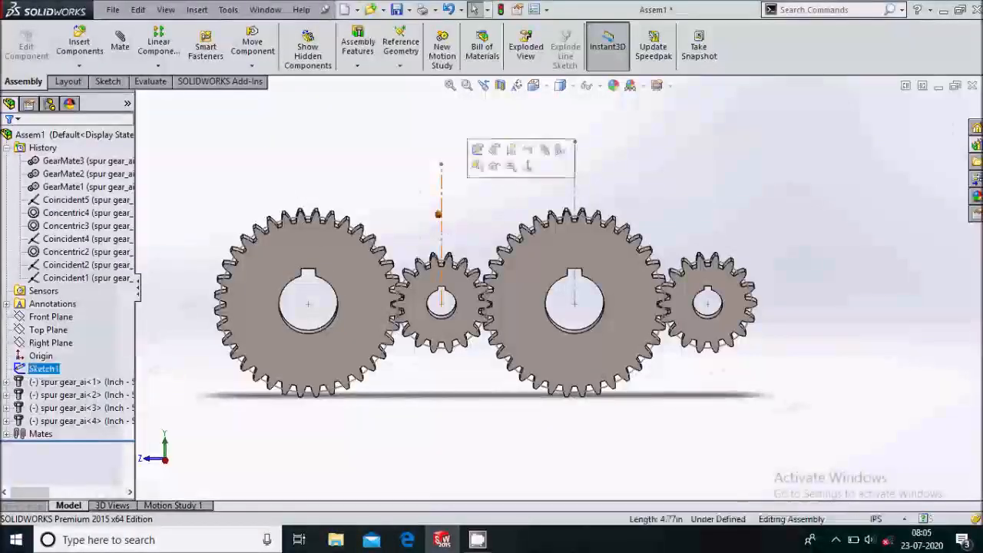
click(493, 166)
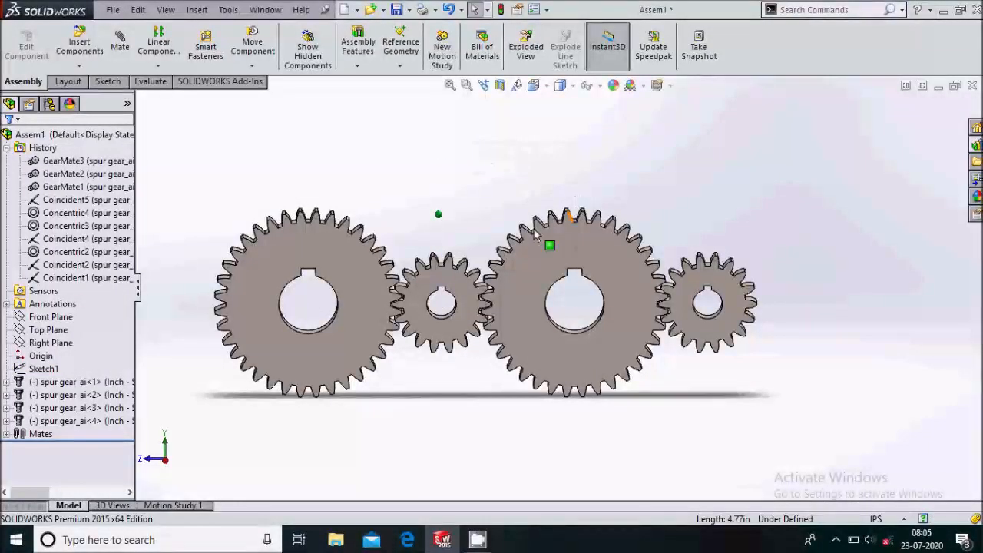
- Apply an orange color from the standard swatches to the first large gear at component level
scroll(691, 258, up, 2)
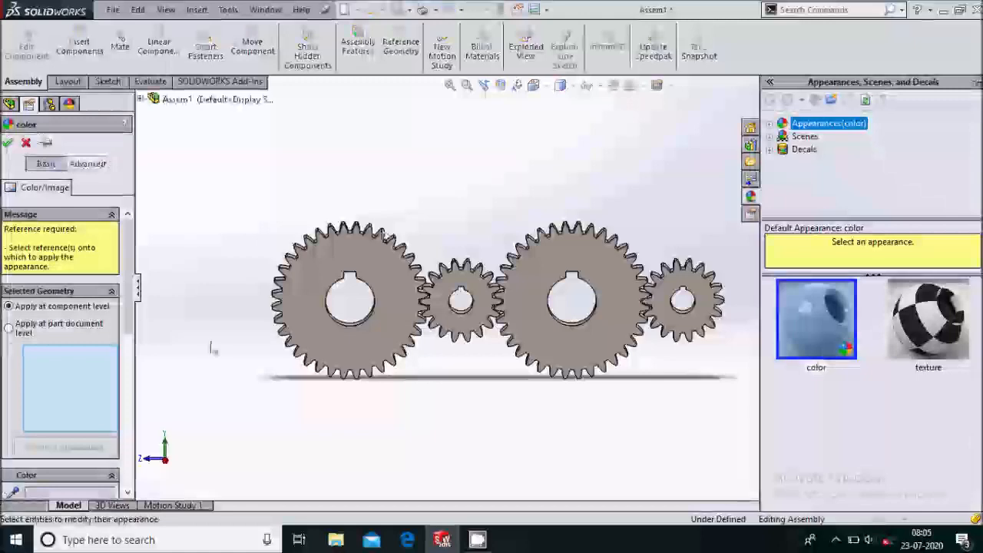
drag(128, 326, 129, 382)
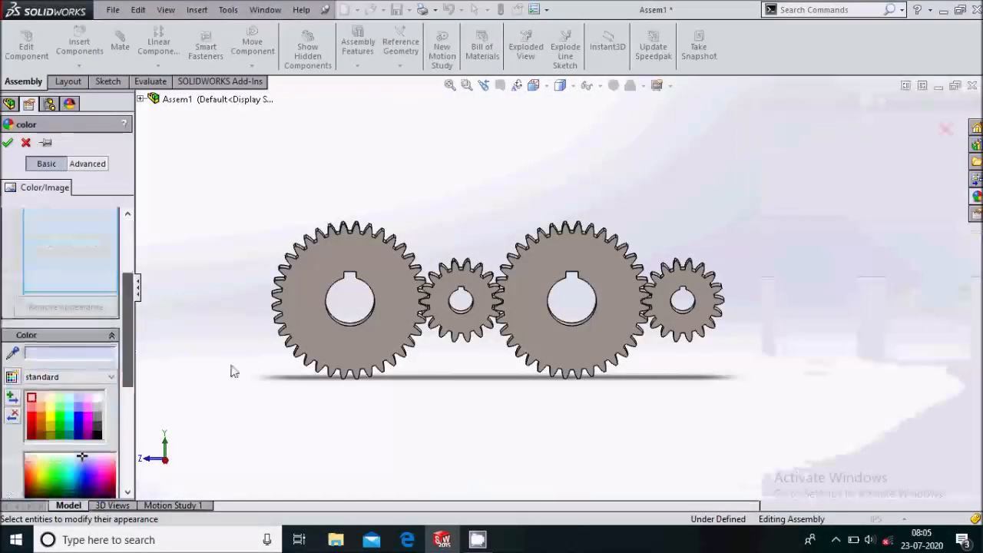
click(286, 332)
scroll(69, 323, down, 2)
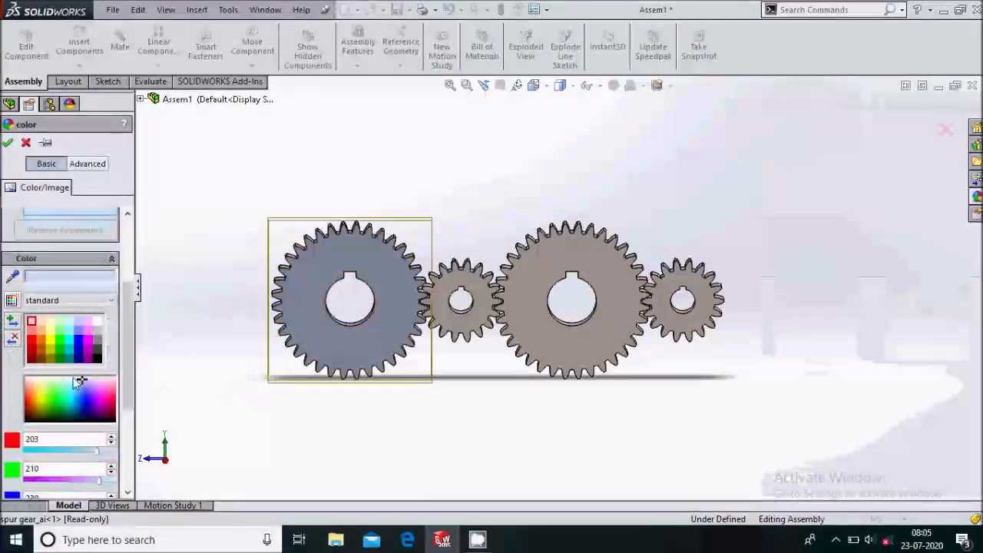
click(43, 343)
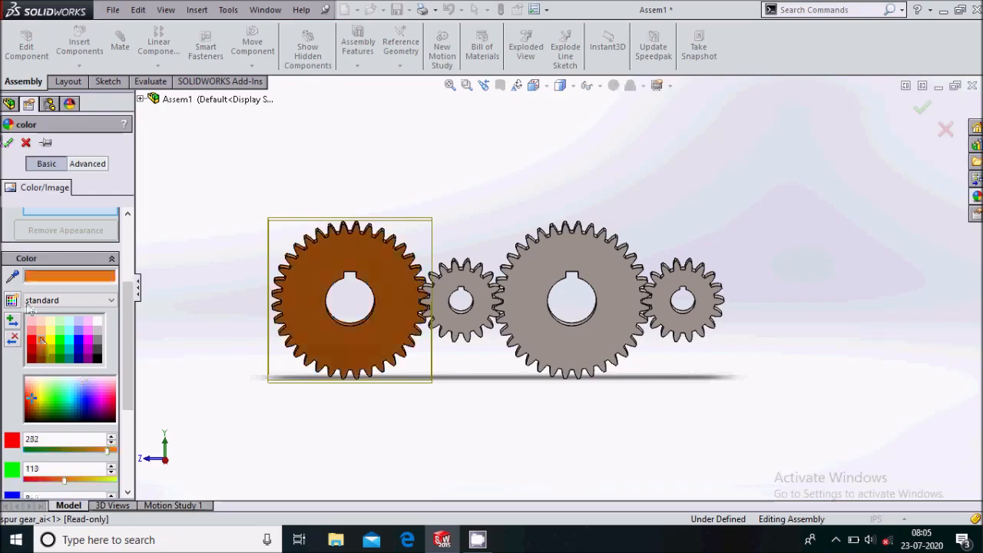
click(8, 143)
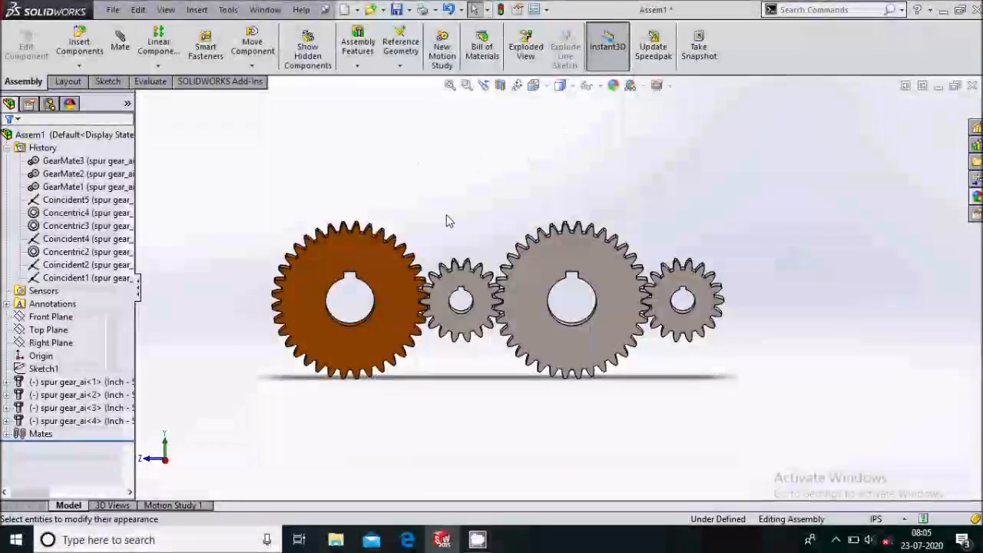
- Apply a yellow color to the first small gear at component level
click(473, 288)
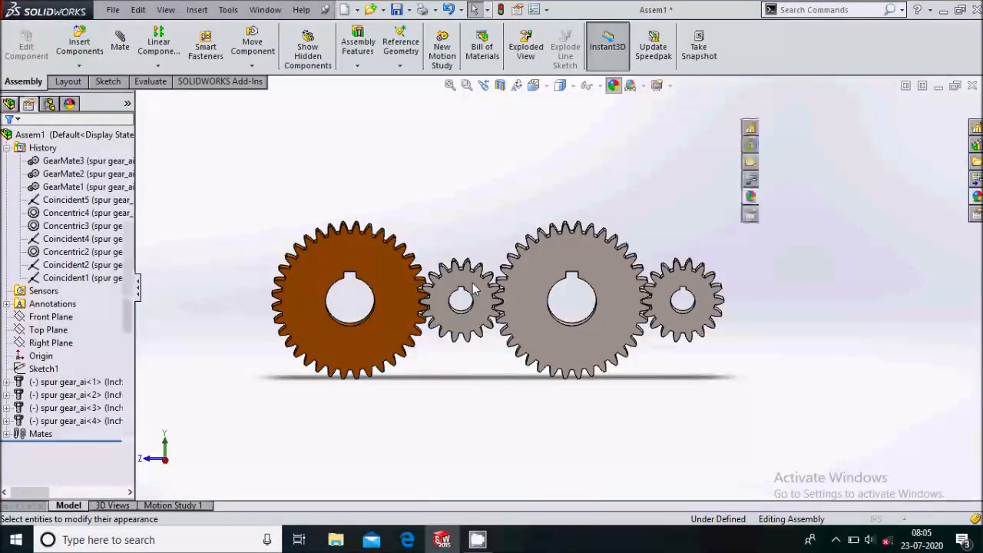
scroll(133, 355, down, 3)
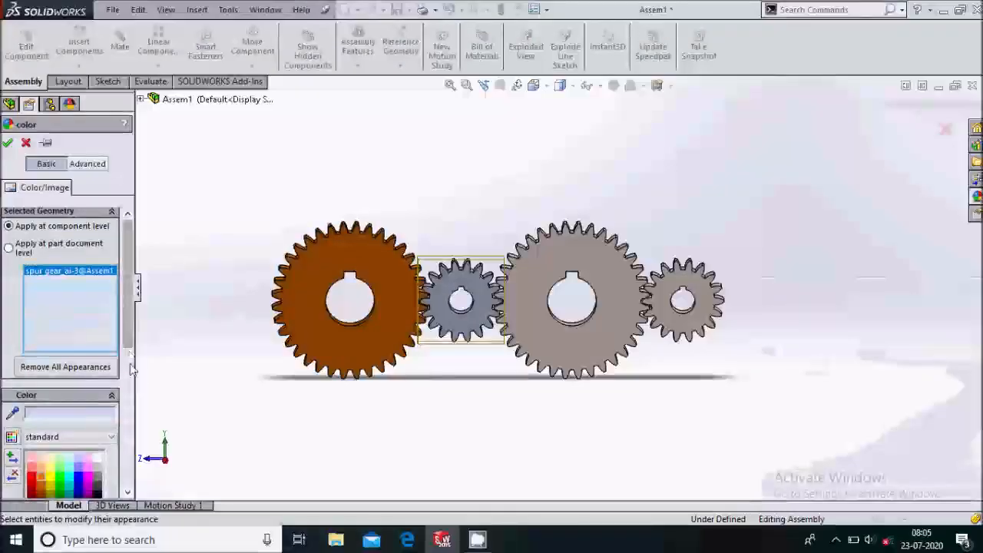
click(54, 407)
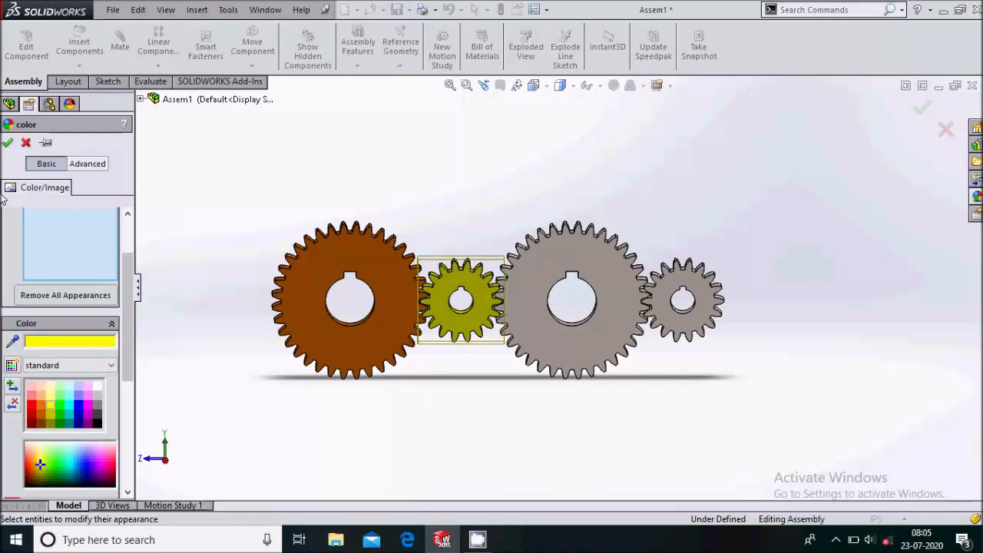
click(8, 143)
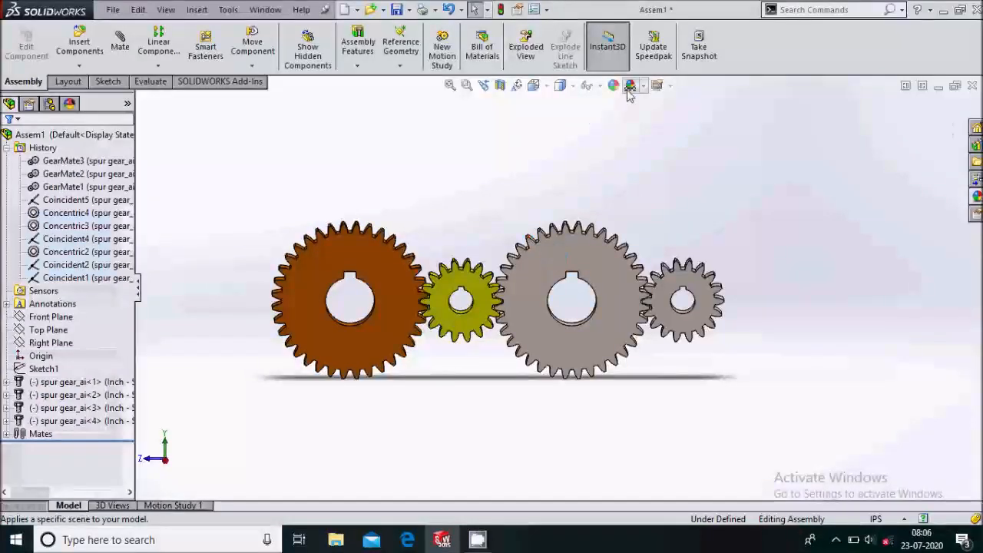
- Apply a cyan color to the second large gear at component level
click(599, 258)
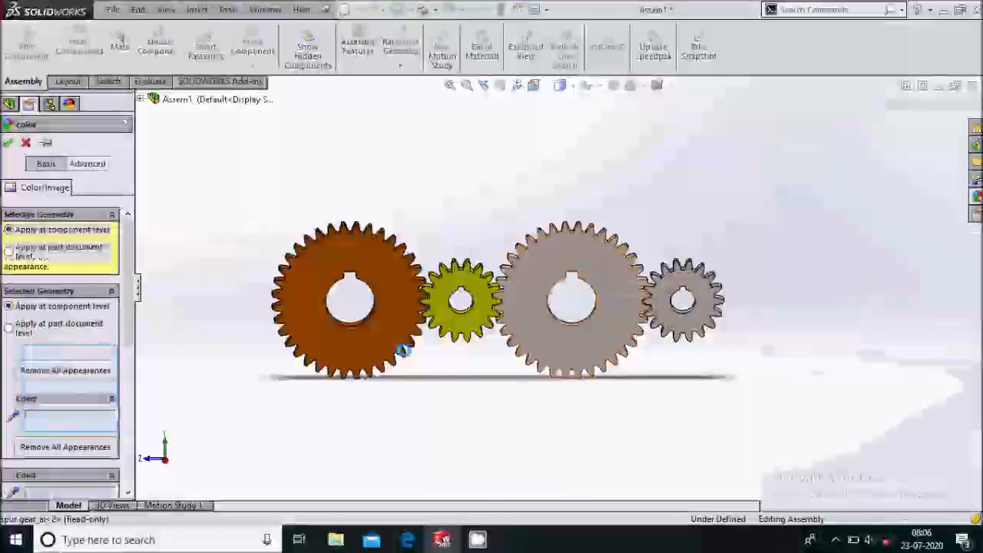
scroll(135, 375, down, 3)
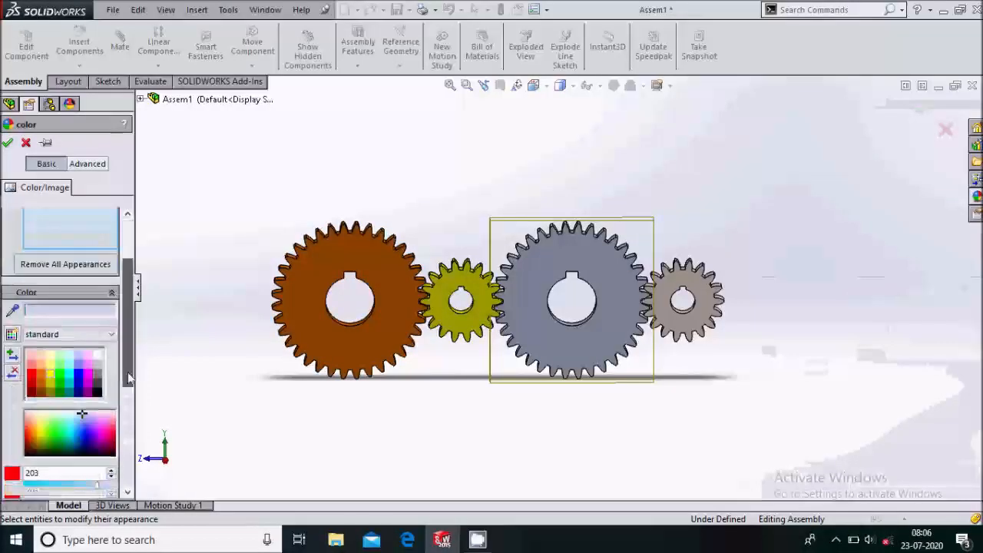
click(69, 433)
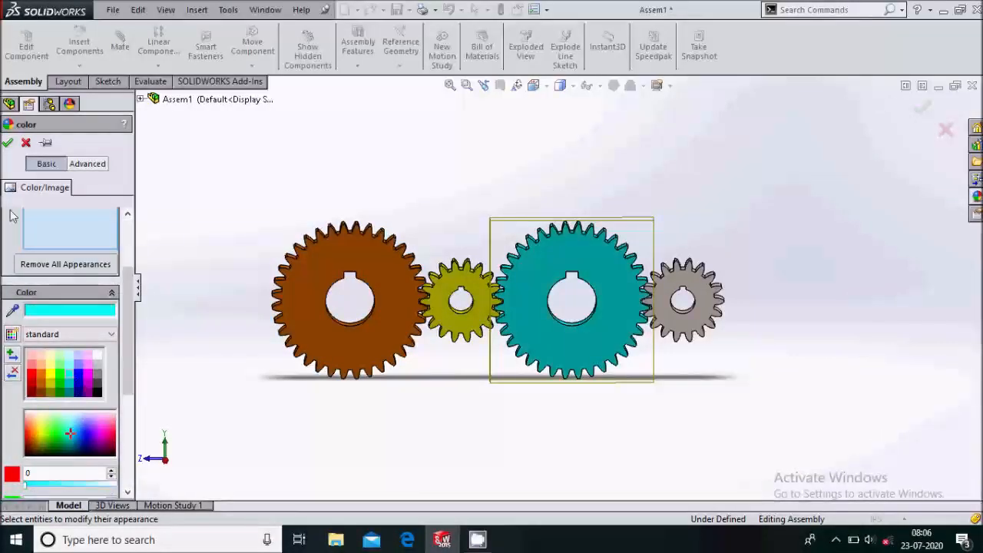
click(8, 142)
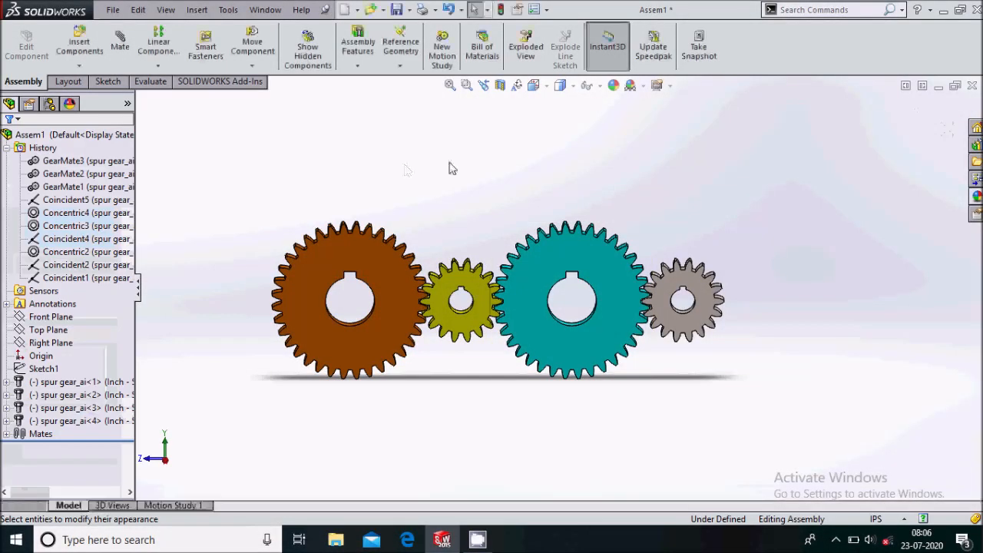
- Apply a light magenta color from the standard swatches to the second small gear at component level
click(707, 298)
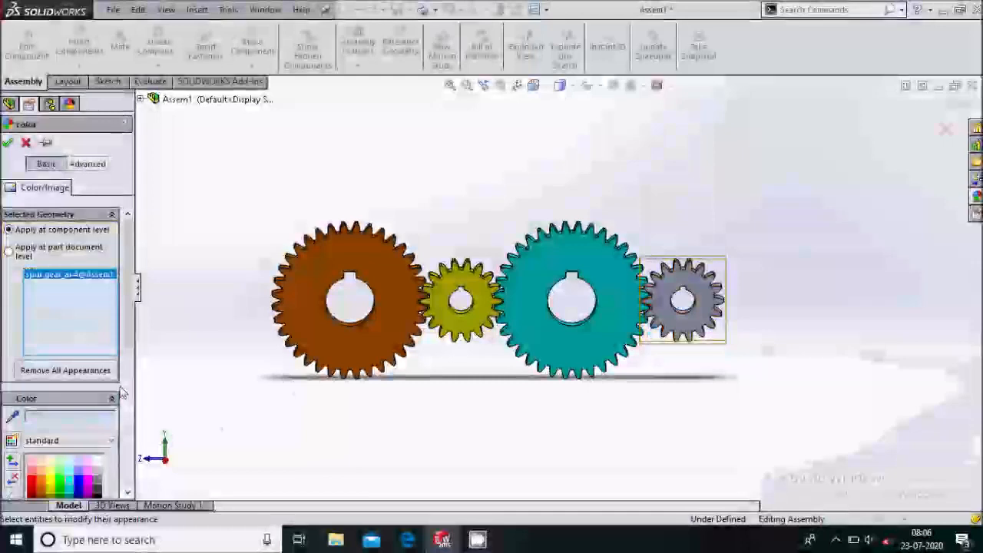
scroll(91, 410, down, 3)
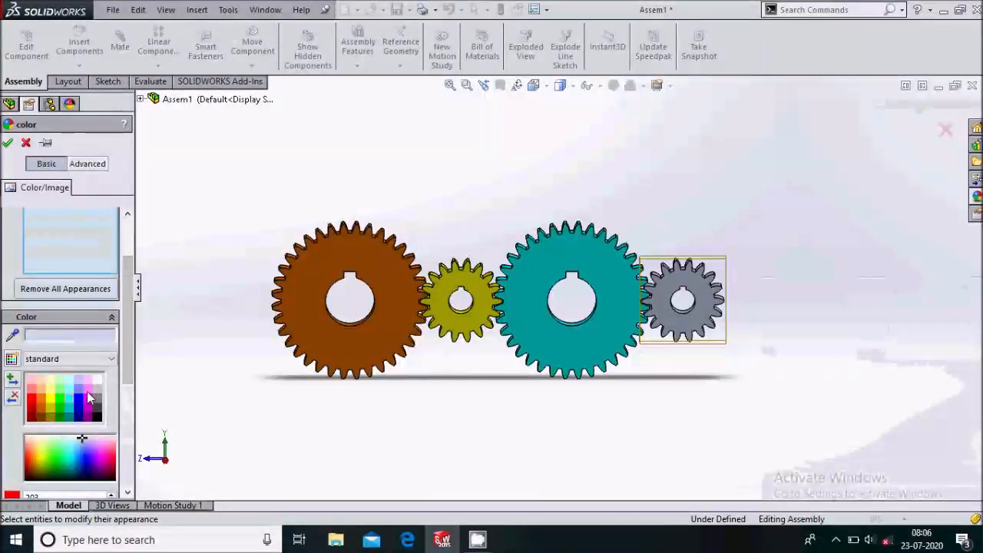
click(88, 390)
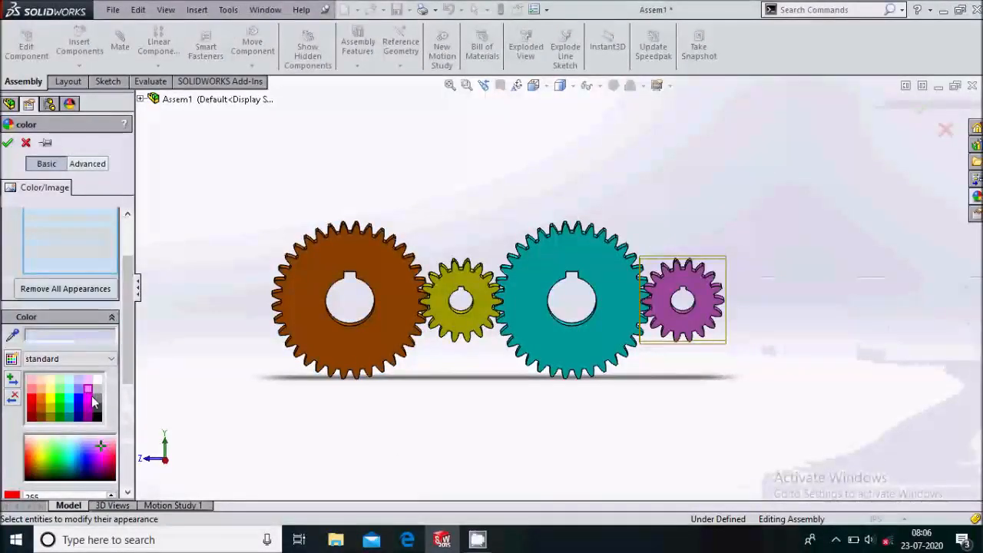
click(10, 143)
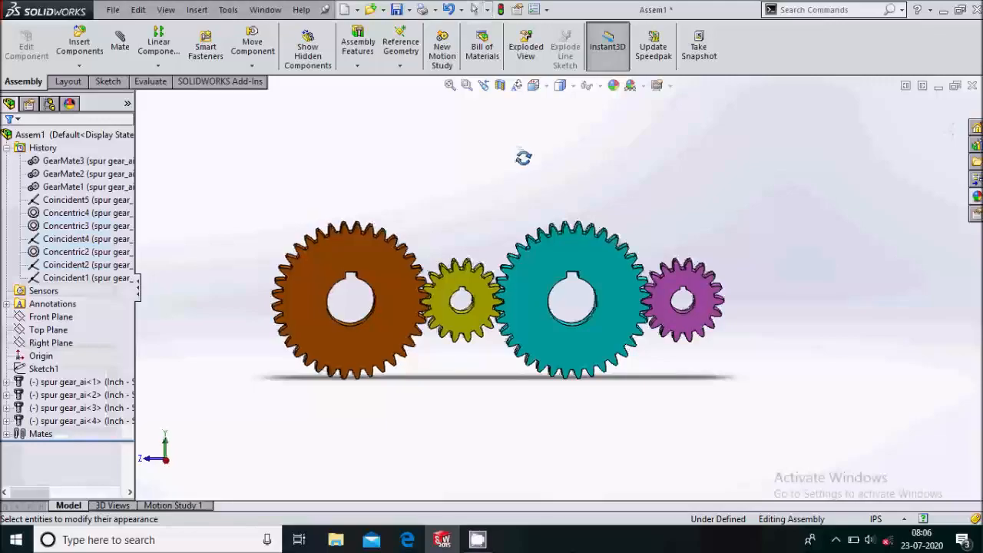
- Open Motion Study 1 and set its study type to Basic Motion
scroll(530, 311, down, 2)
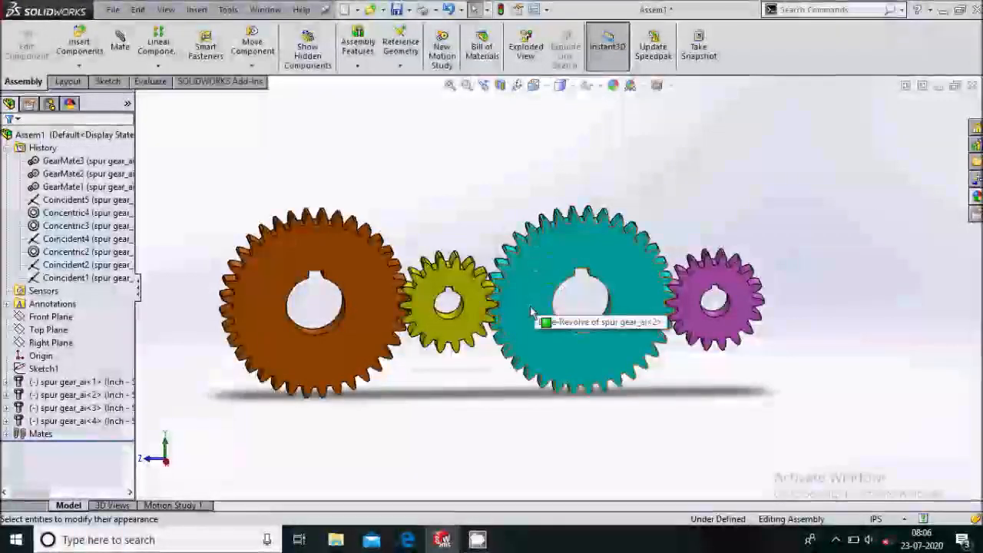
scroll(530, 311, down, 2)
scroll(538, 315, up, 3)
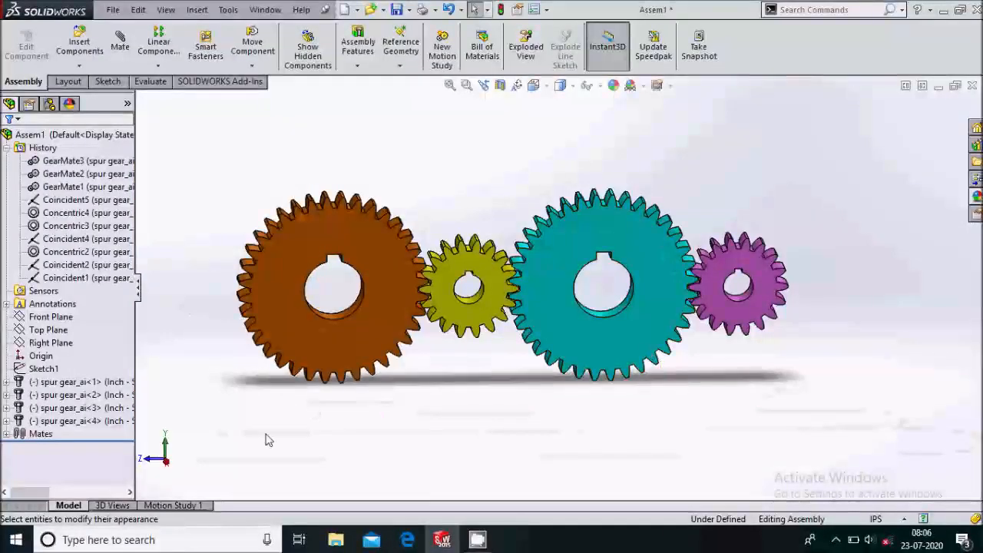
click(196, 507)
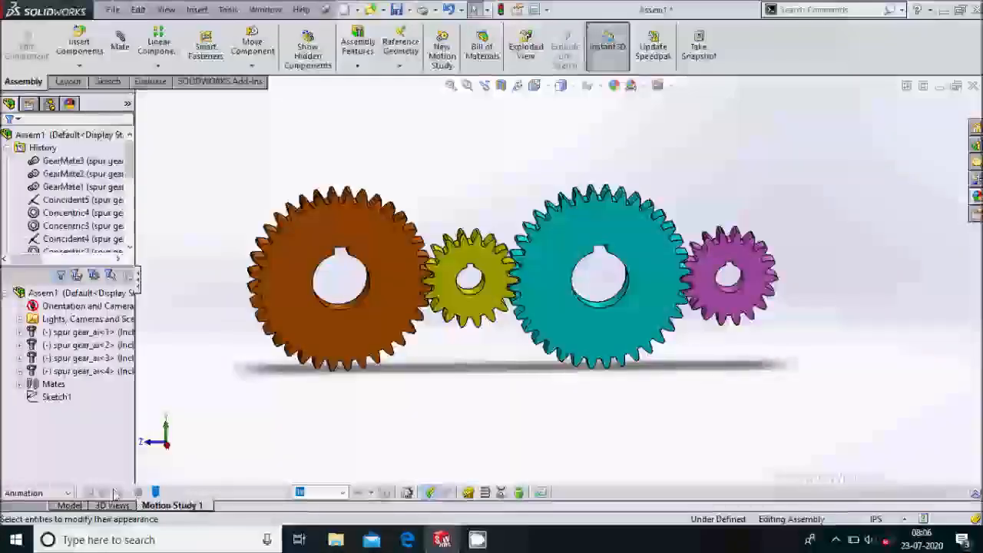
click(68, 493)
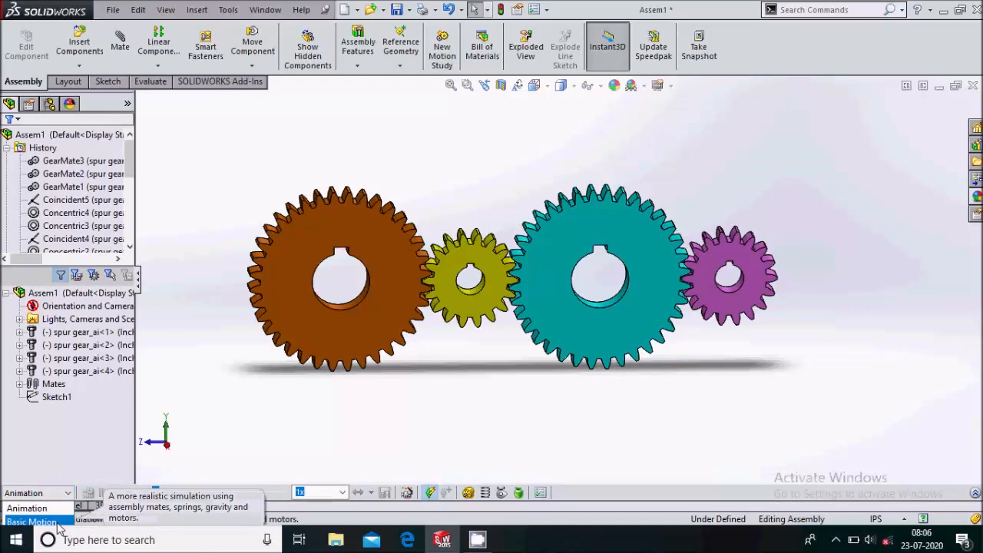
click(31, 521)
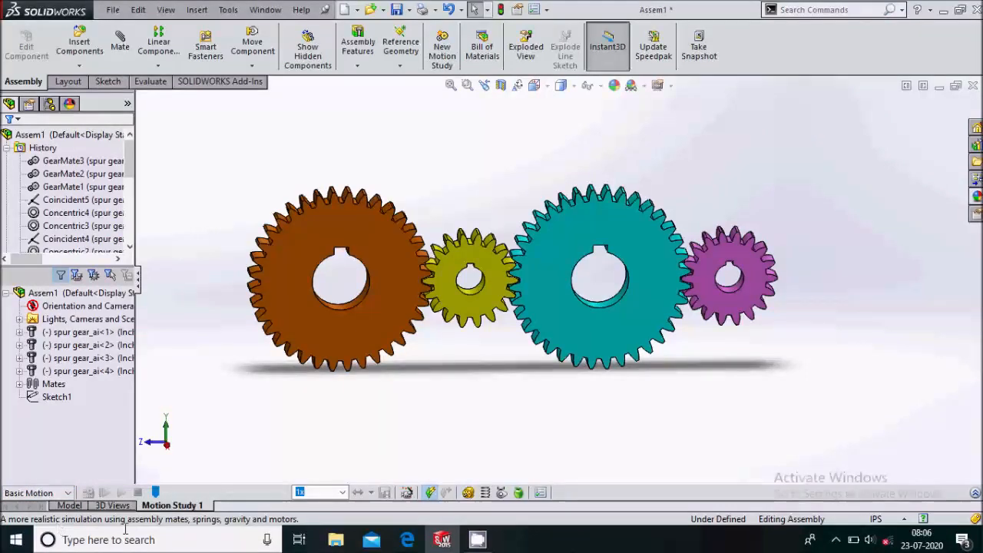
click(469, 493)
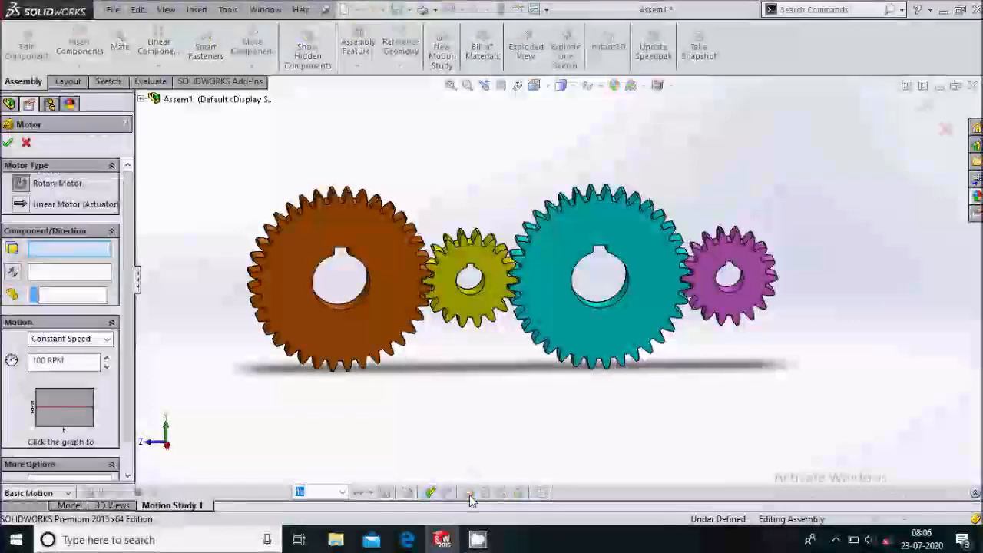
scroll(407, 326, down, 4)
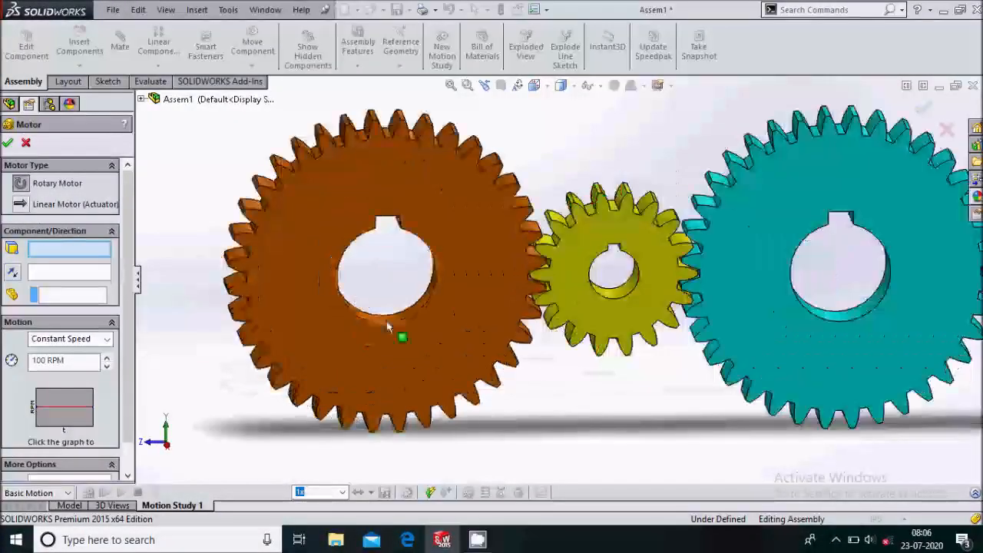
click(397, 322)
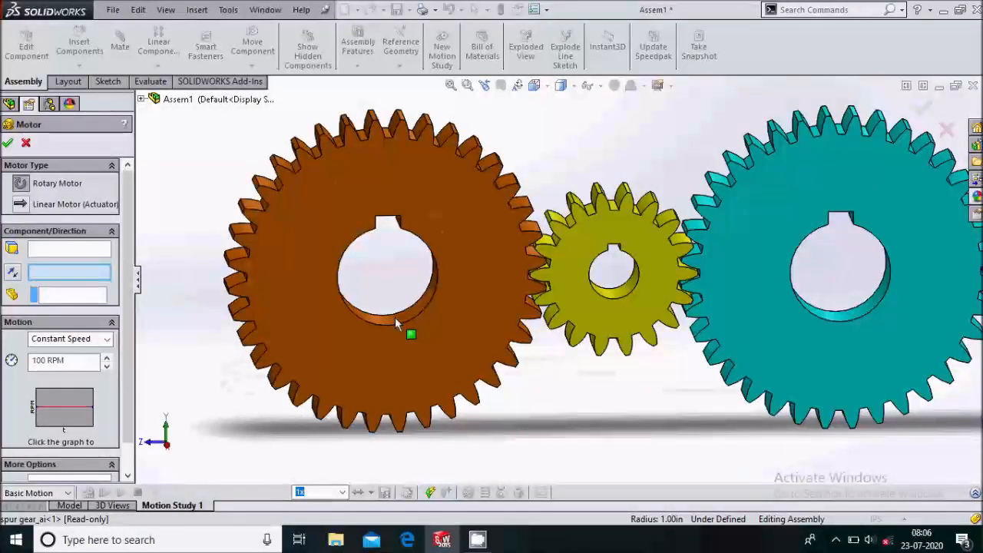
click(26, 142)
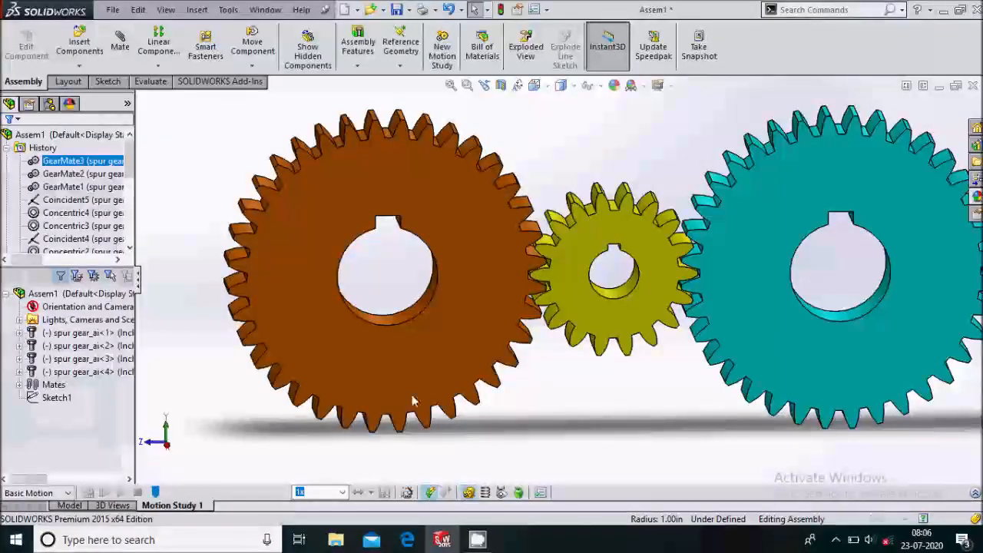
- Add a constant-speed rotary motor of 3 RPM to the bore face of the orange gear
click(396, 323)
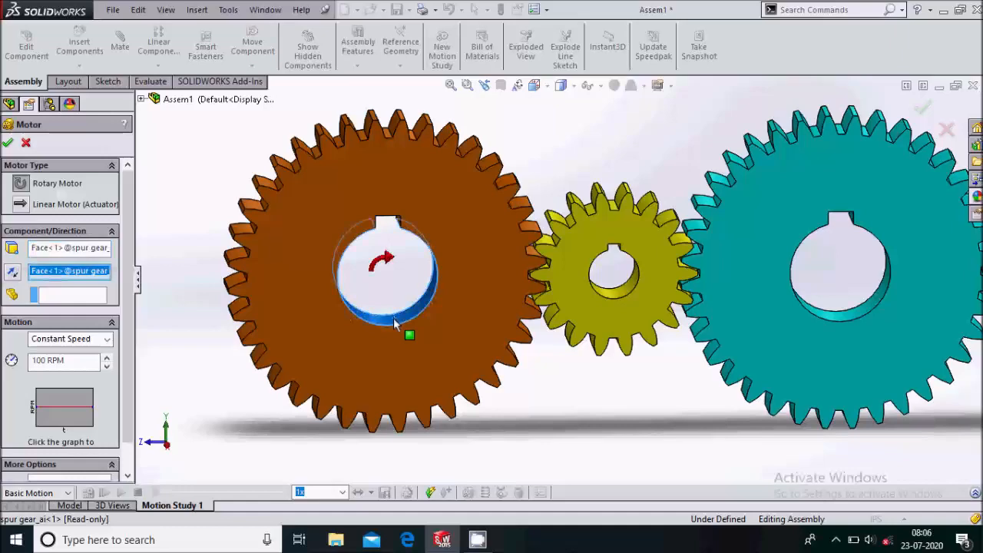
scroll(170, 416, down, 2)
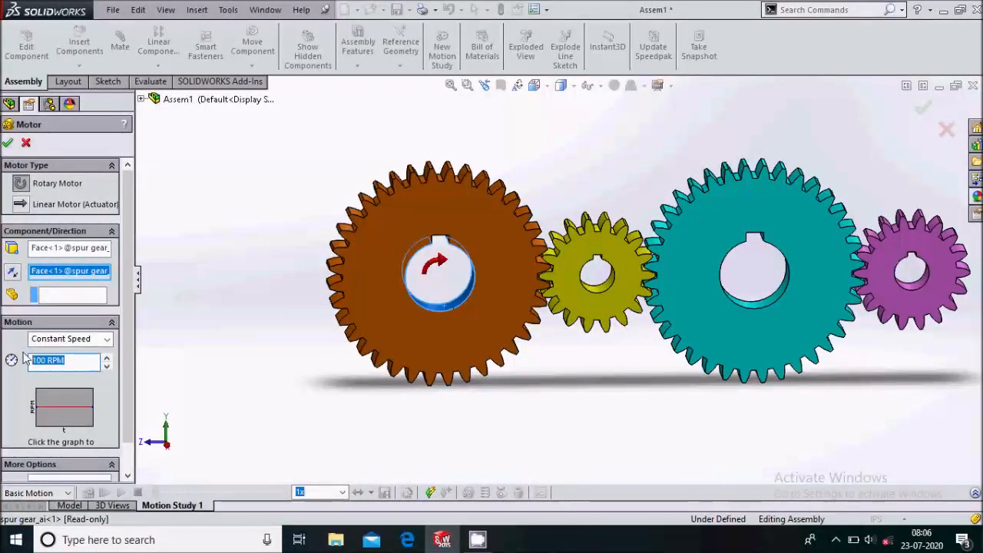
key(Return)
scroll(299, 359, down, 2)
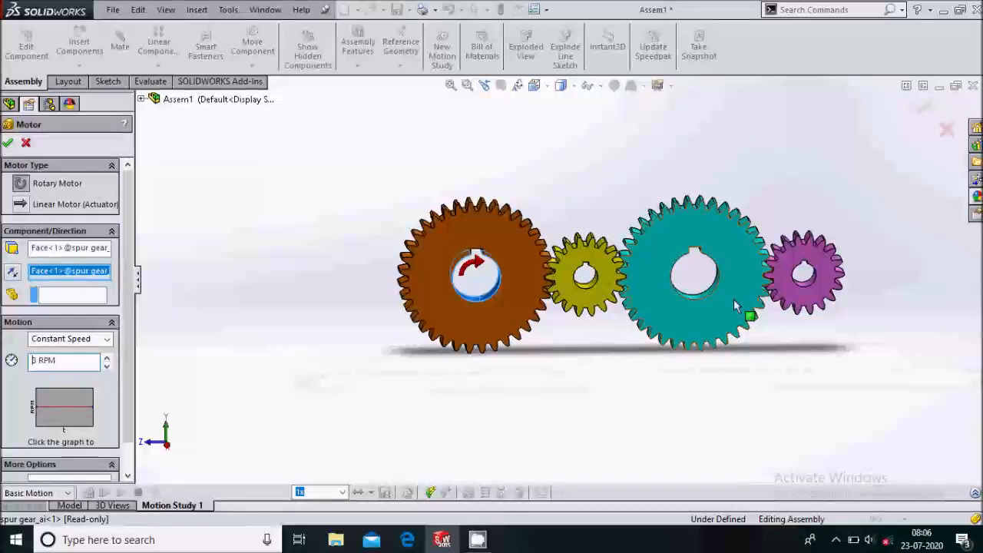
scroll(841, 267, up, 1)
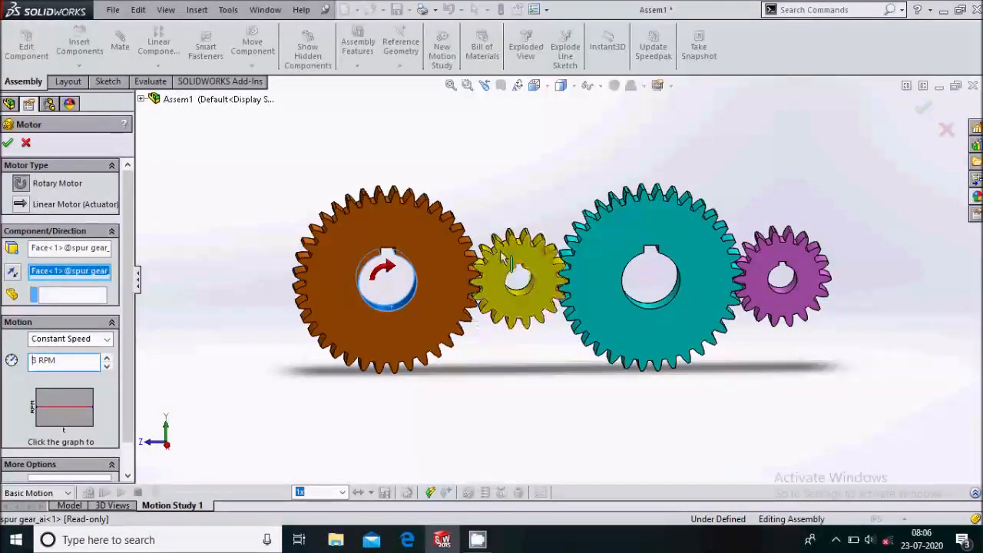
click(8, 143)
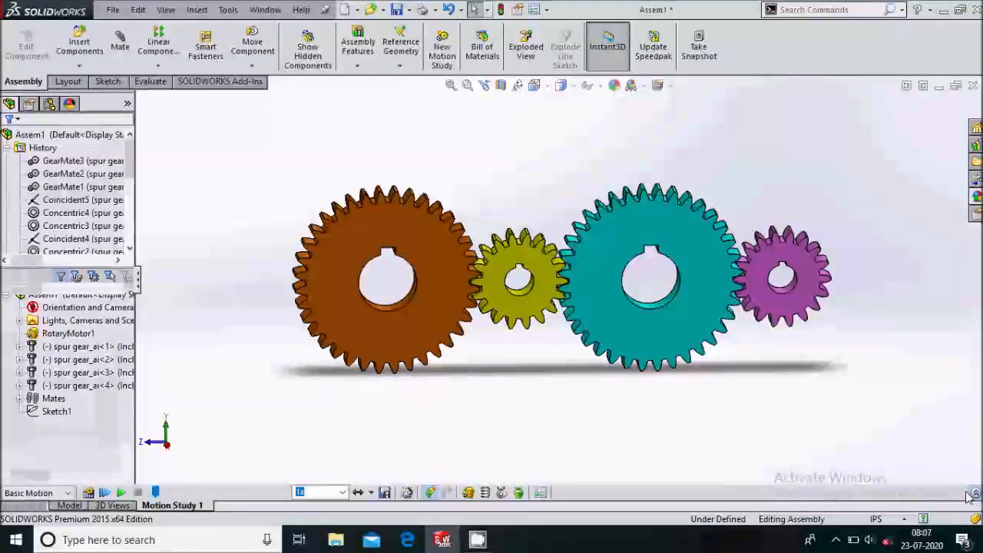
- Extend the motion study's duration to 8 seconds on the timeline, then collapse the timeline
click(973, 494)
click(346, 338)
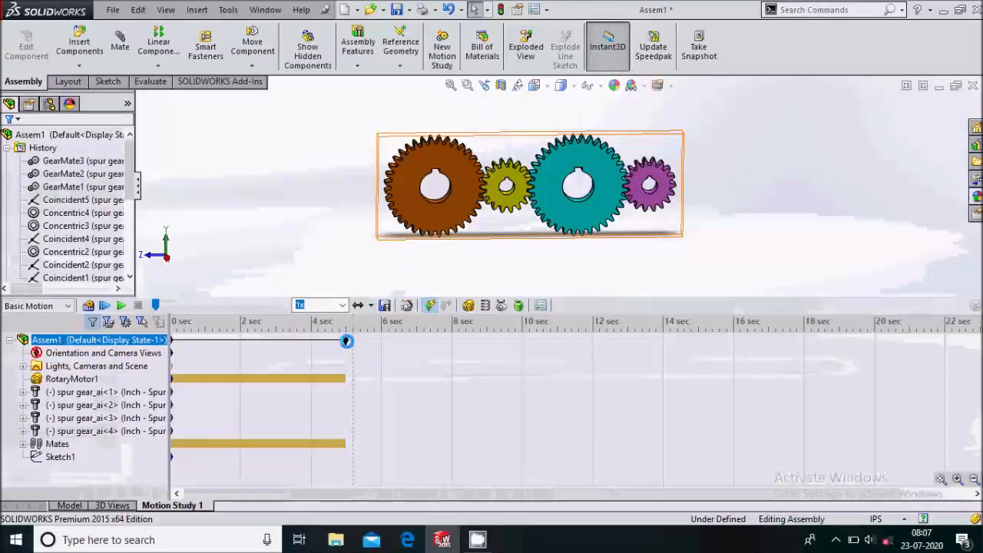
drag(346, 341, 452, 345)
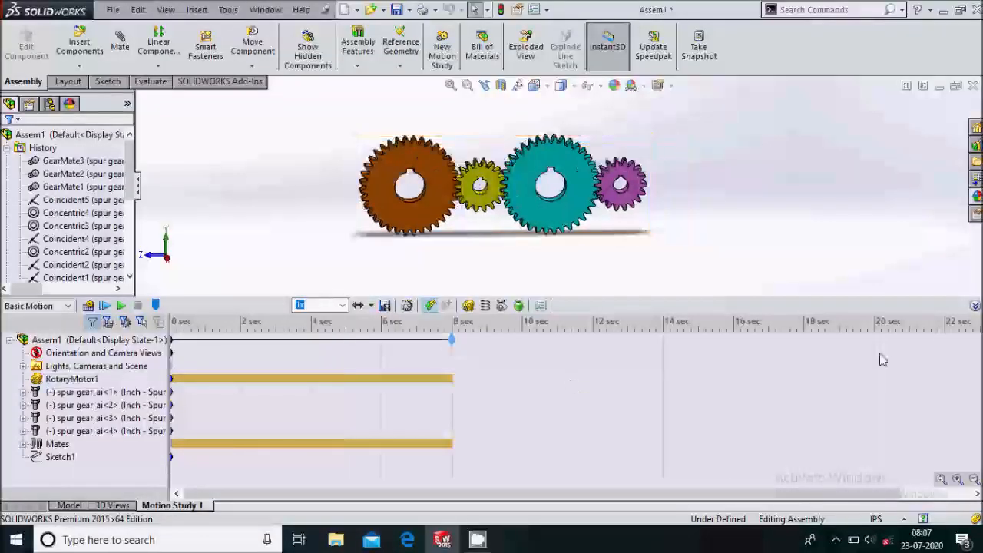
click(974, 306)
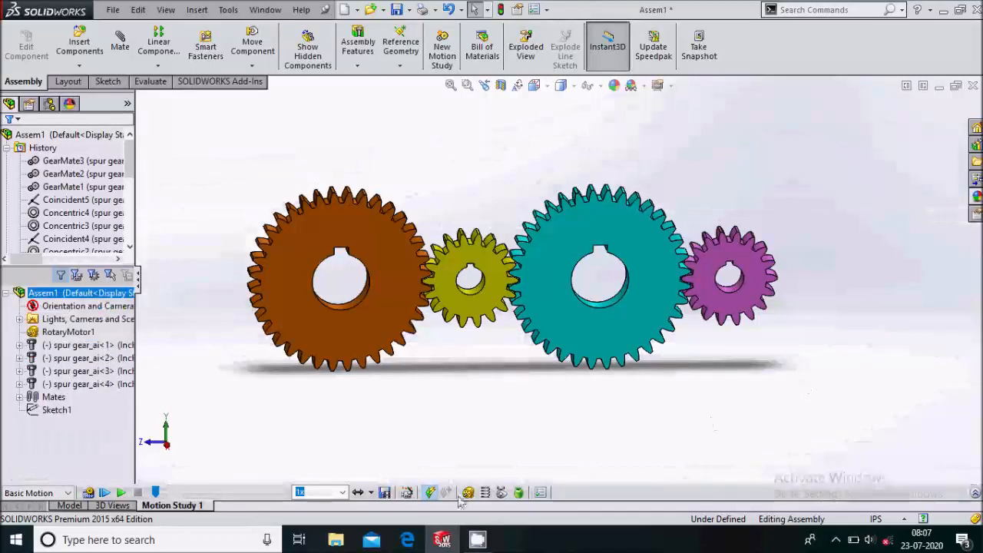
- Set the playback mode to Normal and calculate the motion study
click(372, 494)
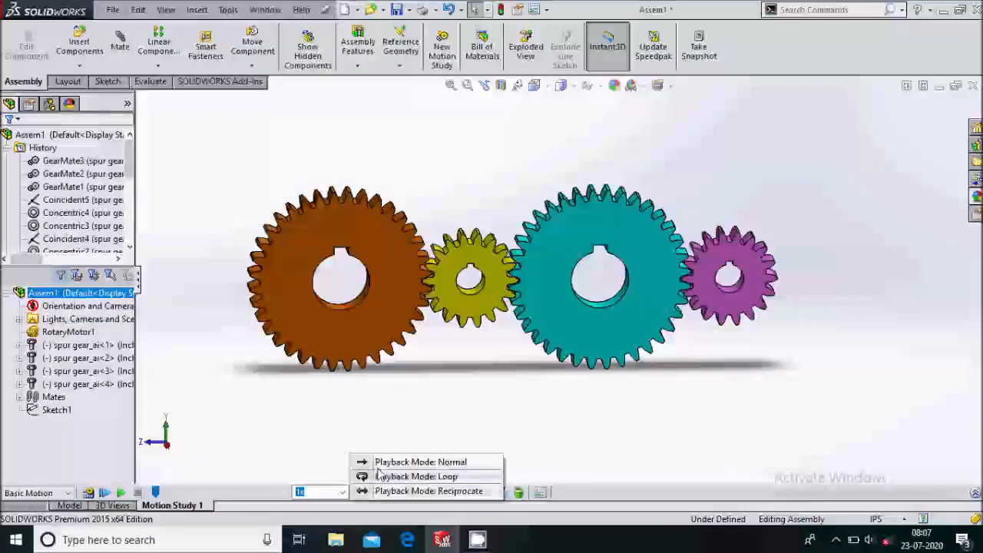
click(428, 464)
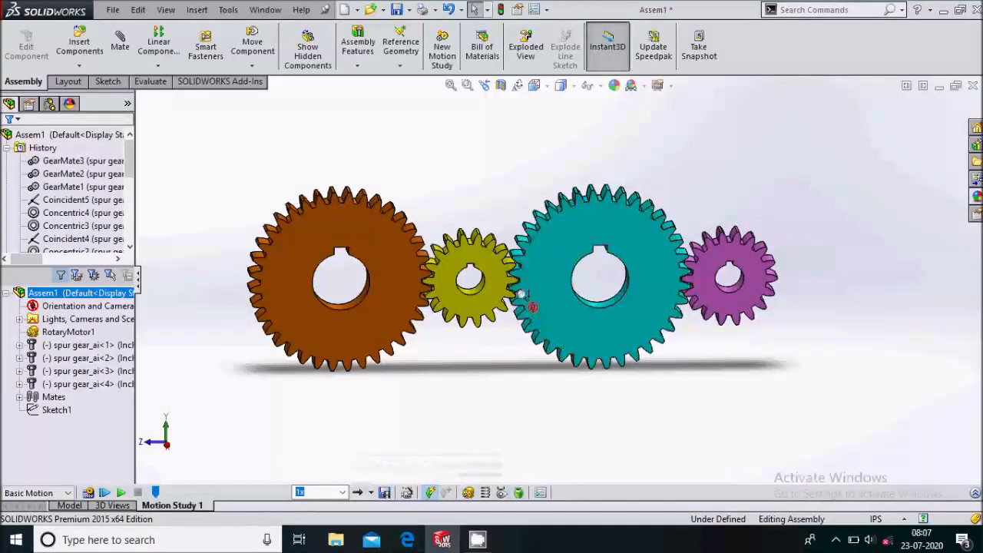
scroll(522, 294, down, 2)
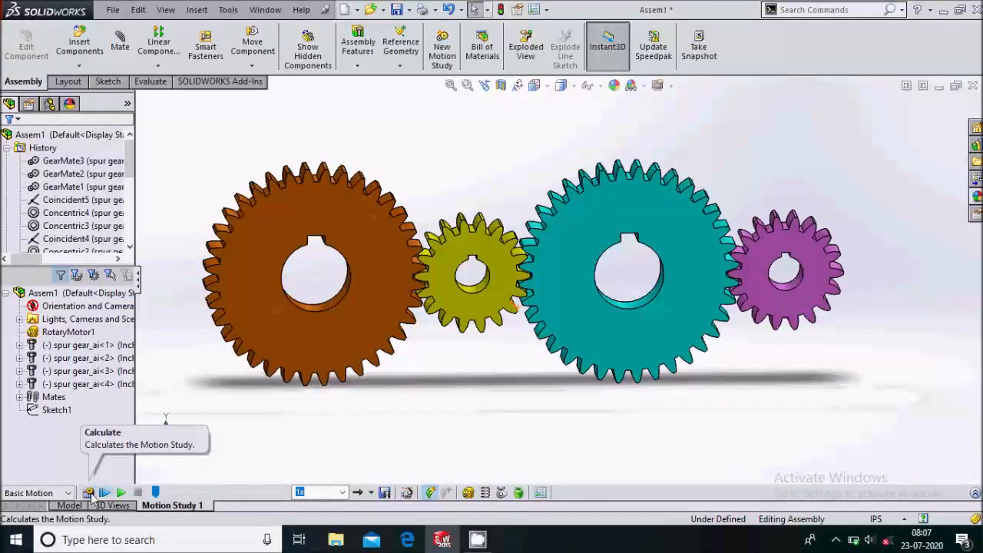
click(89, 493)
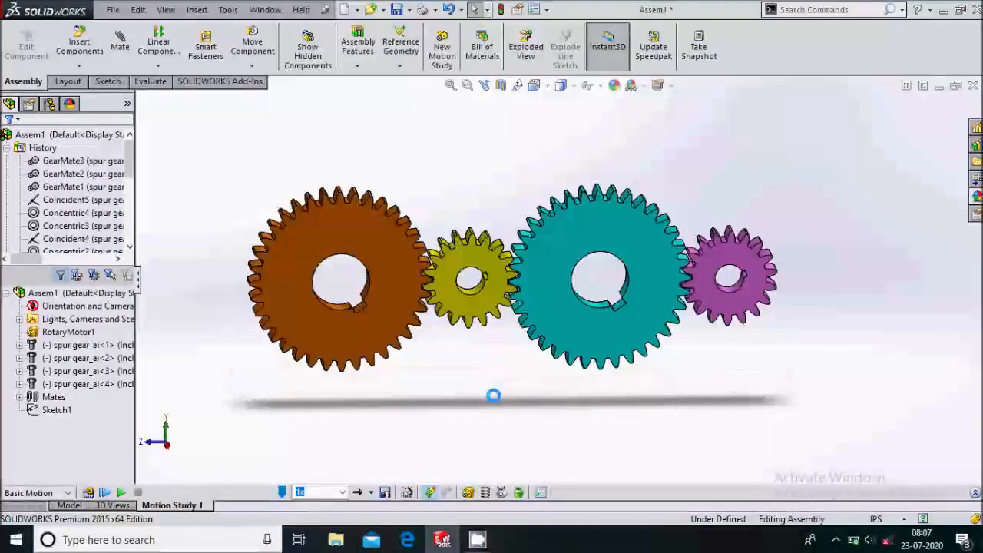
- Play the gear train animation from the start several times to check how the gears mesh and rotate
drag(166, 497, 145, 497)
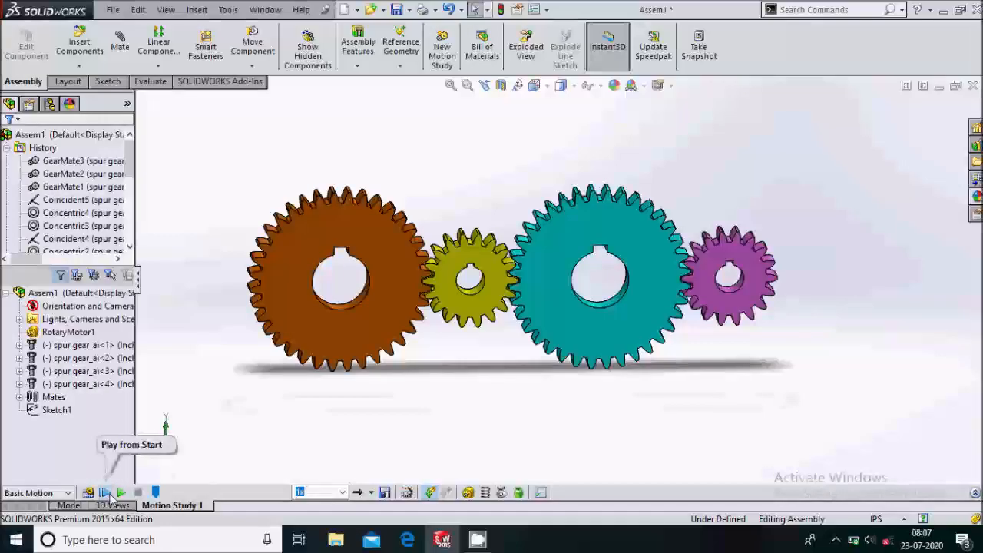
click(105, 495)
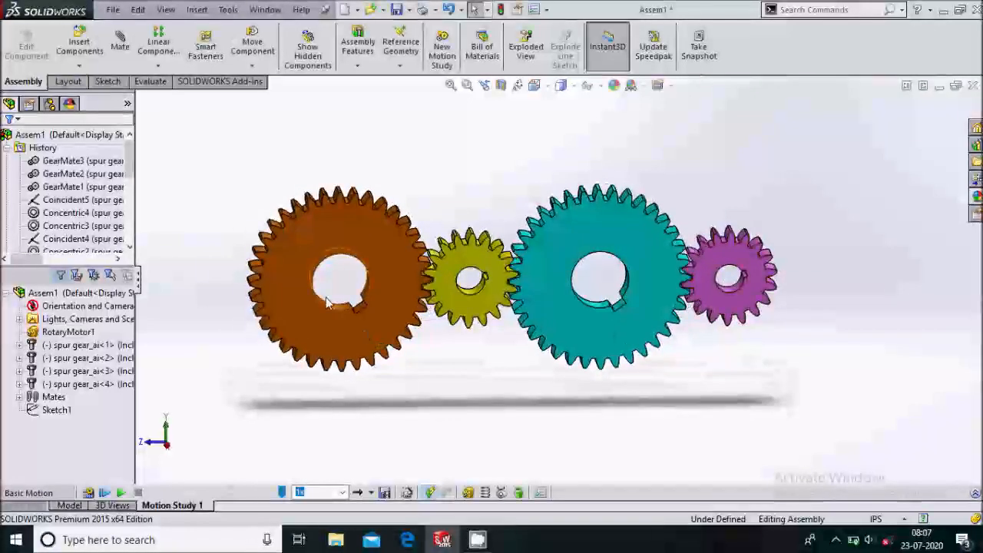
click(104, 492)
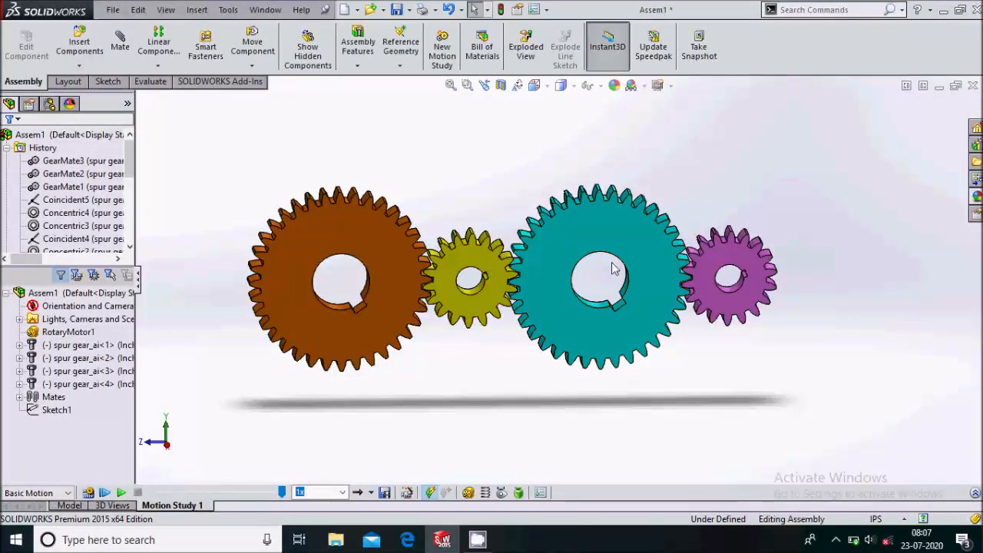
click(105, 492)
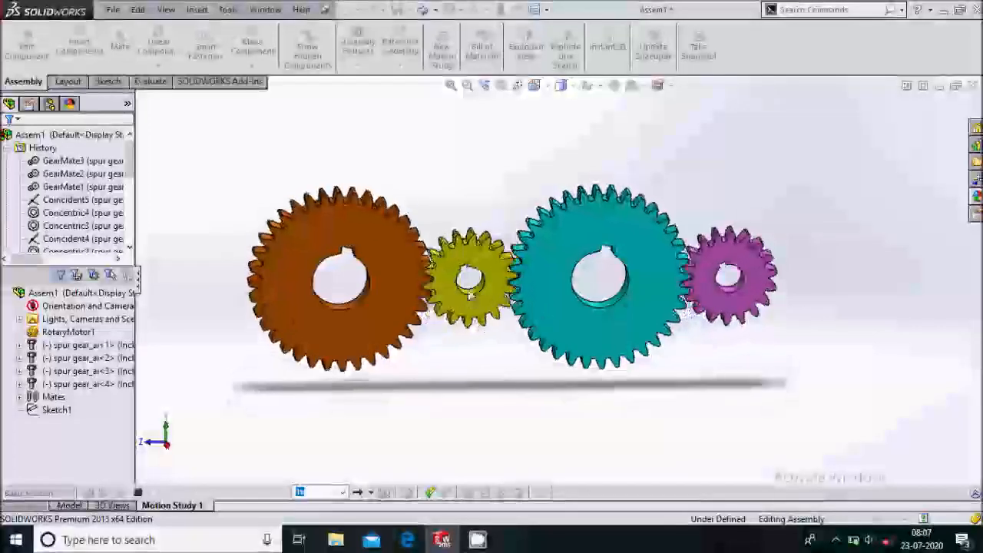